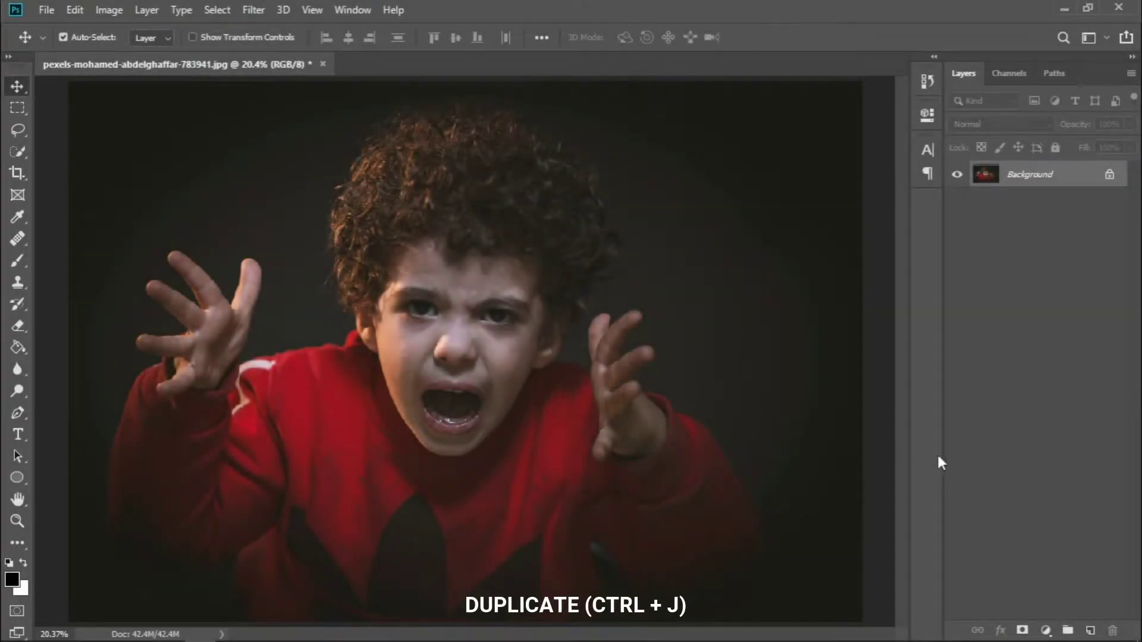
Duplicate the Background photo layer and name the duplicate 'copy'.
{"action": "key", "text": "ctrl+j"}
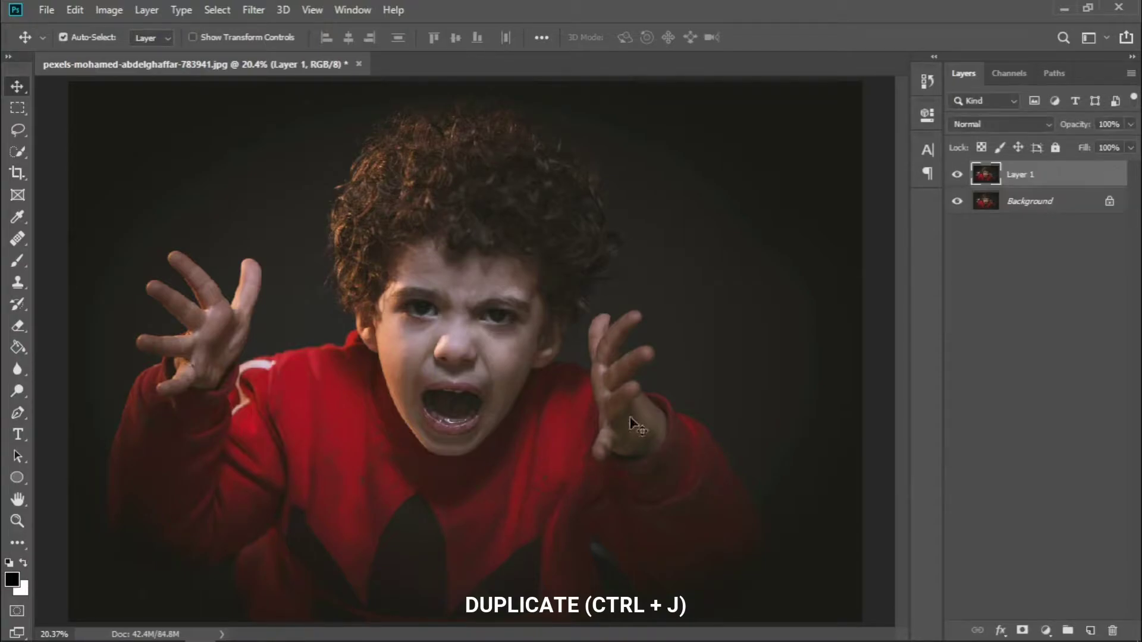
{"action": "type", "text": "copy"}
{"action": "key", "text": "Return"}
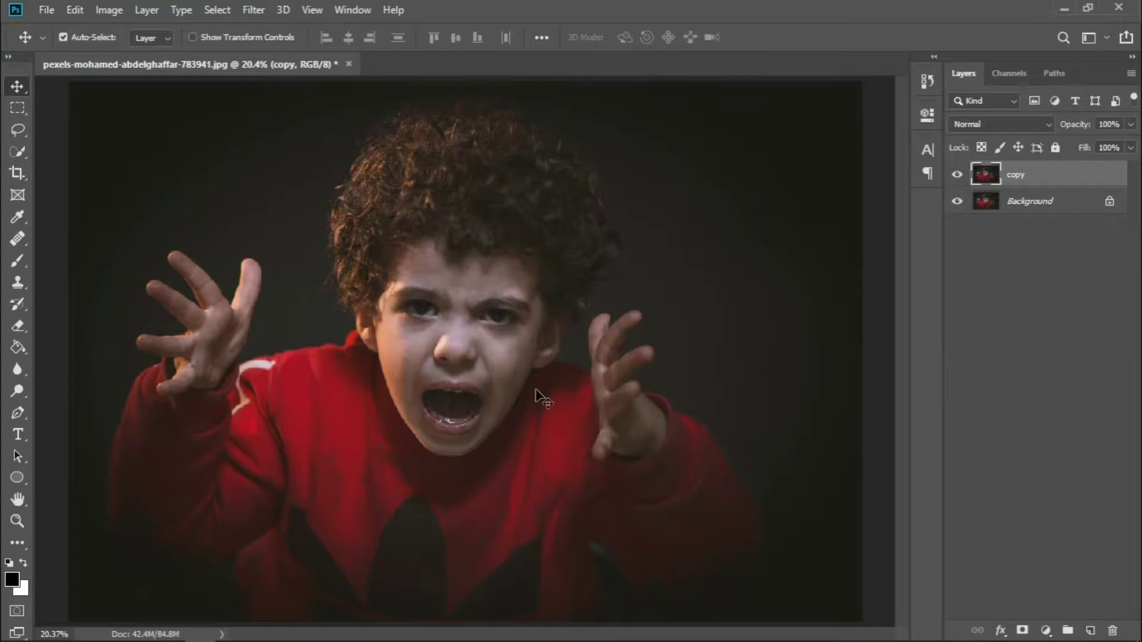
Select the Pen Tool and zoom in on the eye at the left of the photo.
{"action": "right_click", "coordinate": [15, 414]}
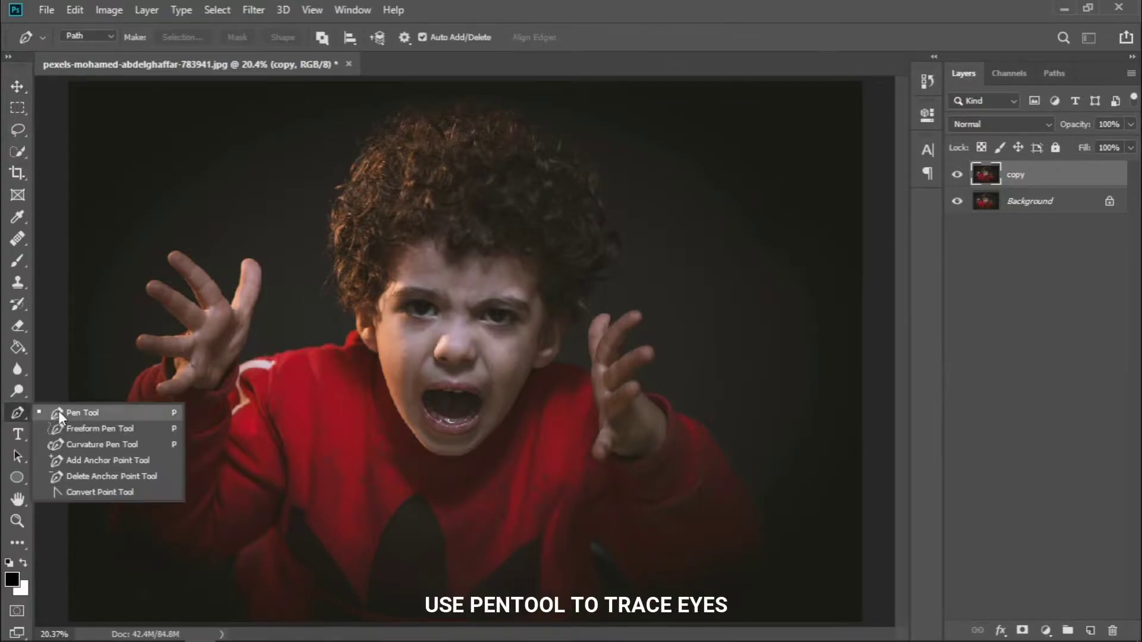
{"action": "left_click", "coordinate": [58, 411]}
{"action": "scroll", "coordinate": [401, 292], "scroll_direction": "up", "scroll_amount": 3}
{"action": "scroll", "coordinate": [402, 292], "scroll_direction": "up", "scroll_amount": 3}
{"action": "scroll", "coordinate": [476, 342], "scroll_direction": "up", "scroll_amount": 3}
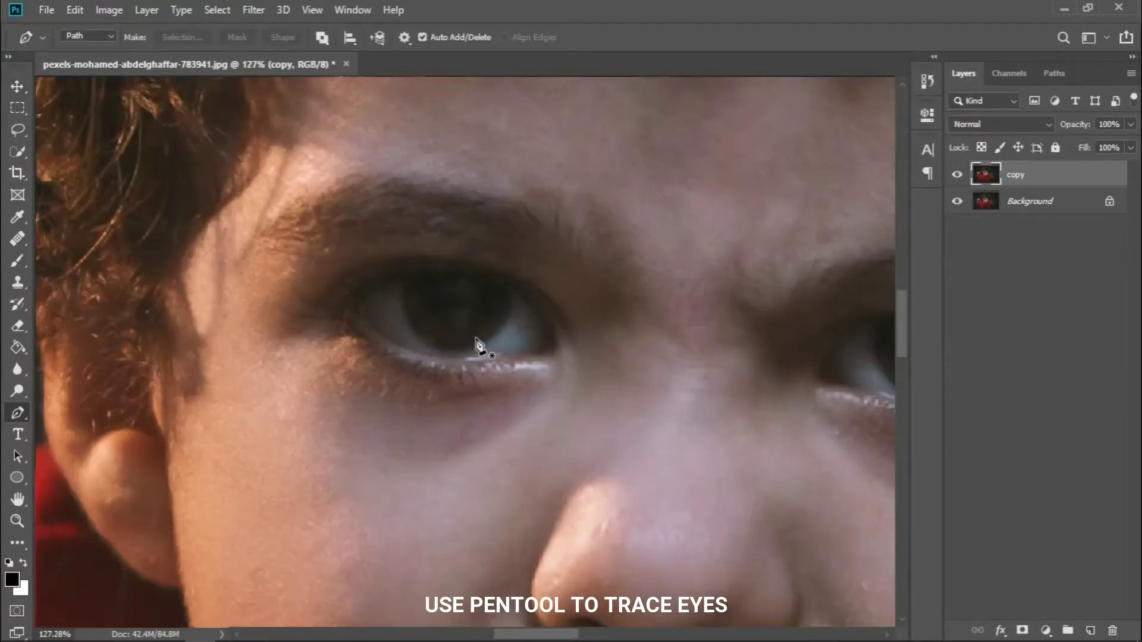
{"action": "scroll", "coordinate": [485, 344], "scroll_direction": "up", "scroll_amount": 1}
{"action": "scroll", "coordinate": [383, 311], "scroll_direction": "up", "scroll_amount": 1}
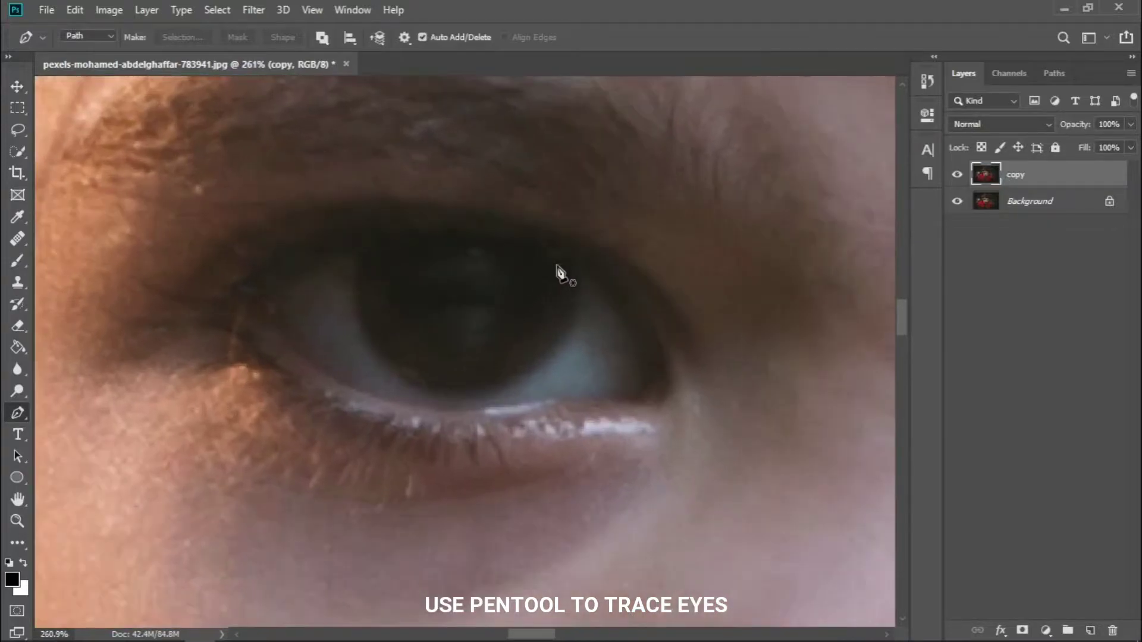
Trace the eye outline with pen anchors and convert the path into a selection.
{"action": "left_click", "coordinate": [565, 246]}
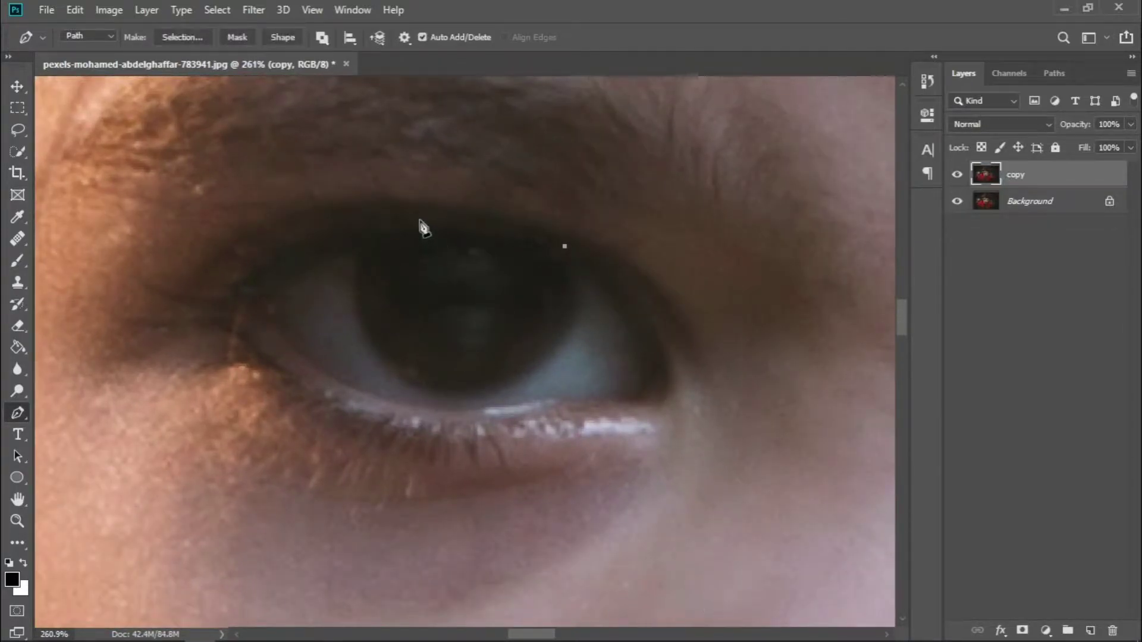
{"action": "left_click_drag", "start_coordinate": [420, 219], "coordinate": [391, 226]}
{"action": "left_click", "coordinate": [240, 285]}
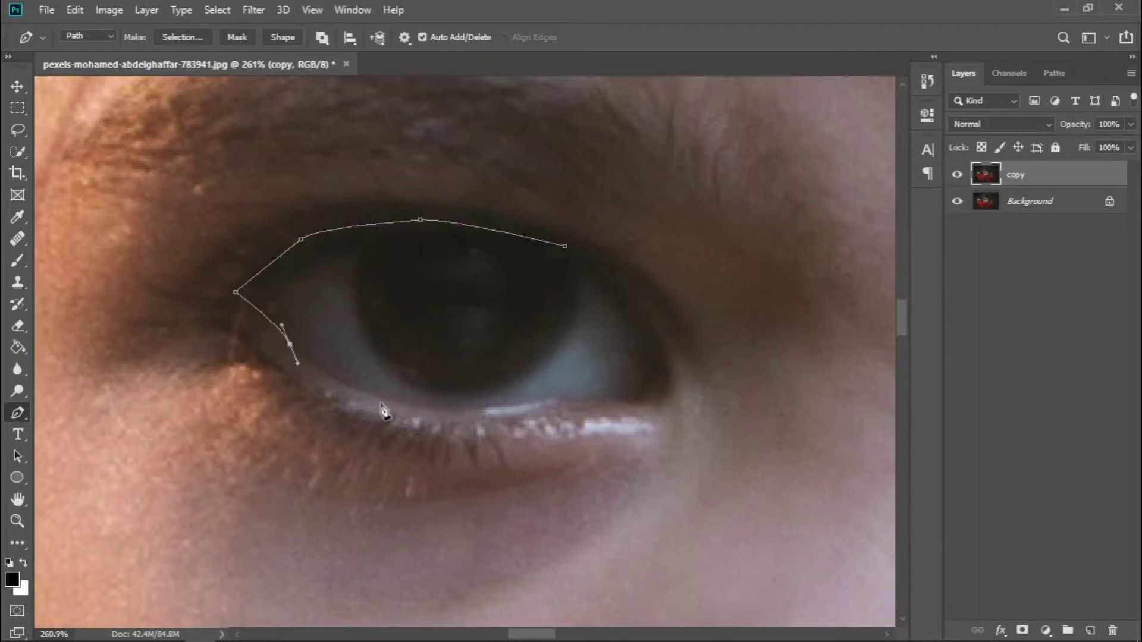
{"action": "mouse_move", "coordinate": [618, 411]}
{"action": "left_mouse_down"}
{"action": "mouse_move", "coordinate": [538, 423]}
{"action": "mouse_move", "coordinate": [545, 415]}
{"action": "left_mouse_up"}
{"action": "left_click", "coordinate": [591, 411]}
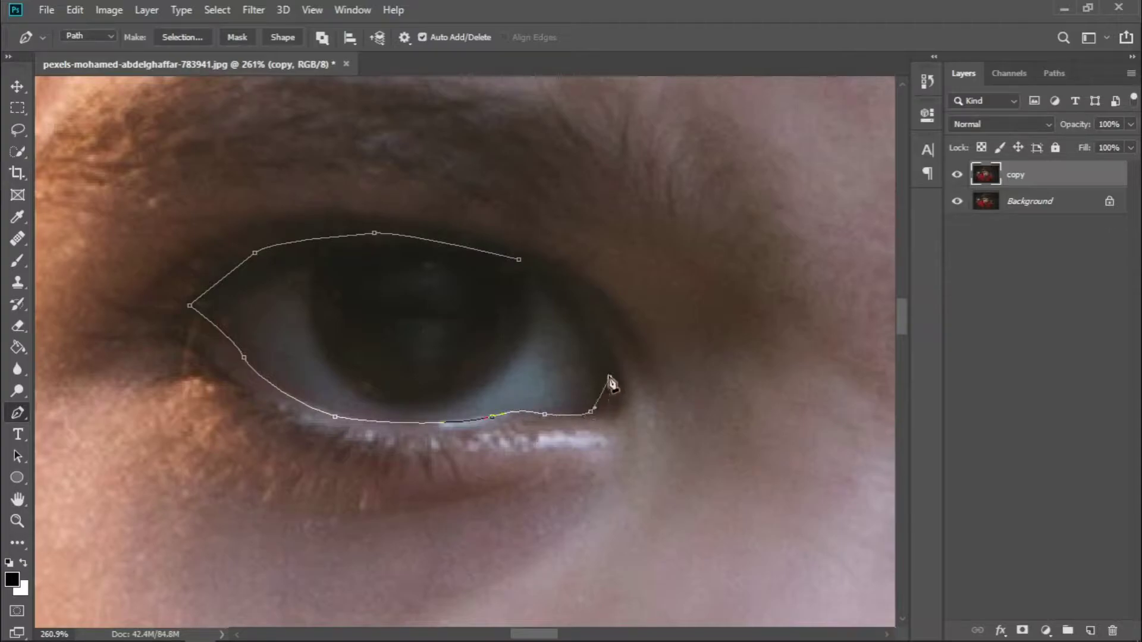
{"action": "left_click_drag", "start_coordinate": [609, 378], "coordinate": [606, 366]}
{"action": "scroll", "coordinate": [566, 371], "scroll_direction": "up", "scroll_amount": 2}
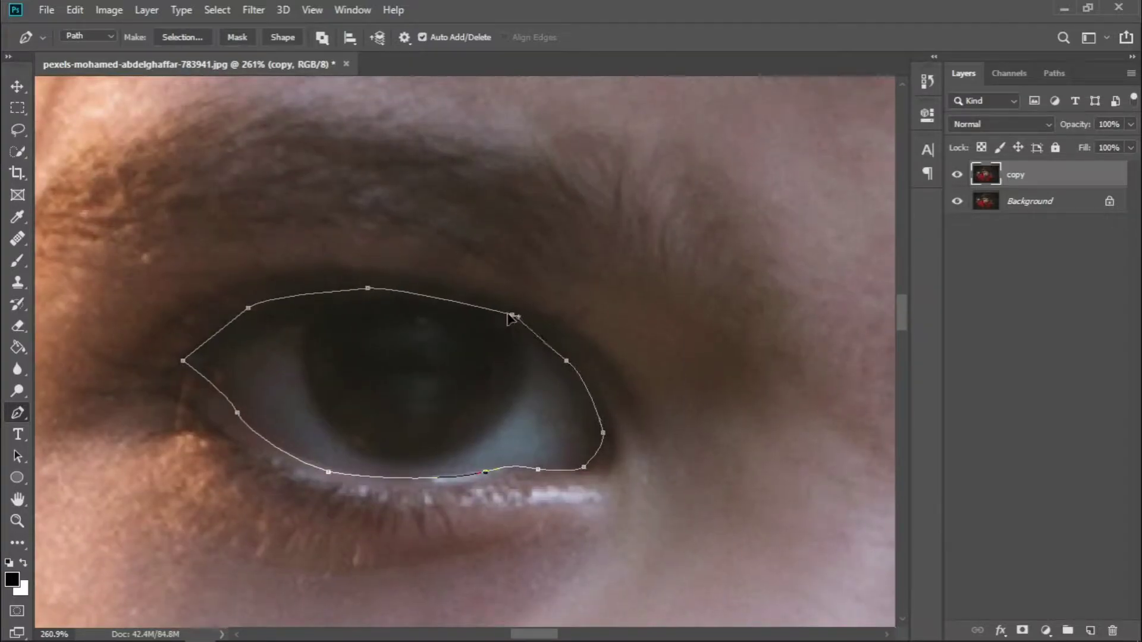
{"action": "scroll", "coordinate": [643, 446], "scroll_direction": "down", "scroll_amount": 3}
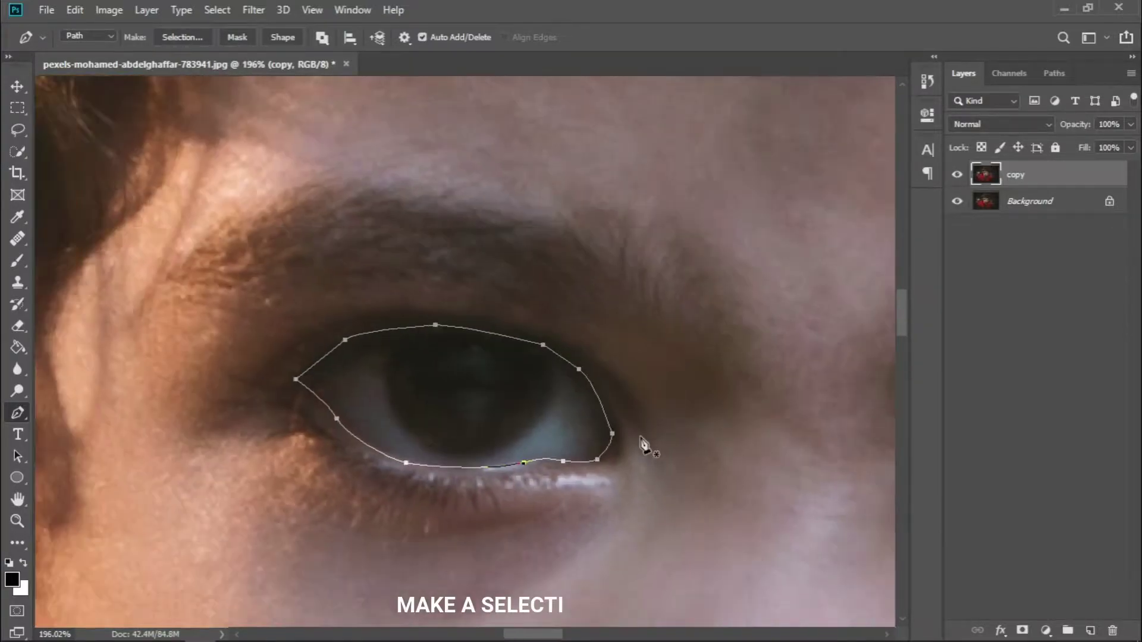
{"action": "key", "text": "ctrl+Return"}
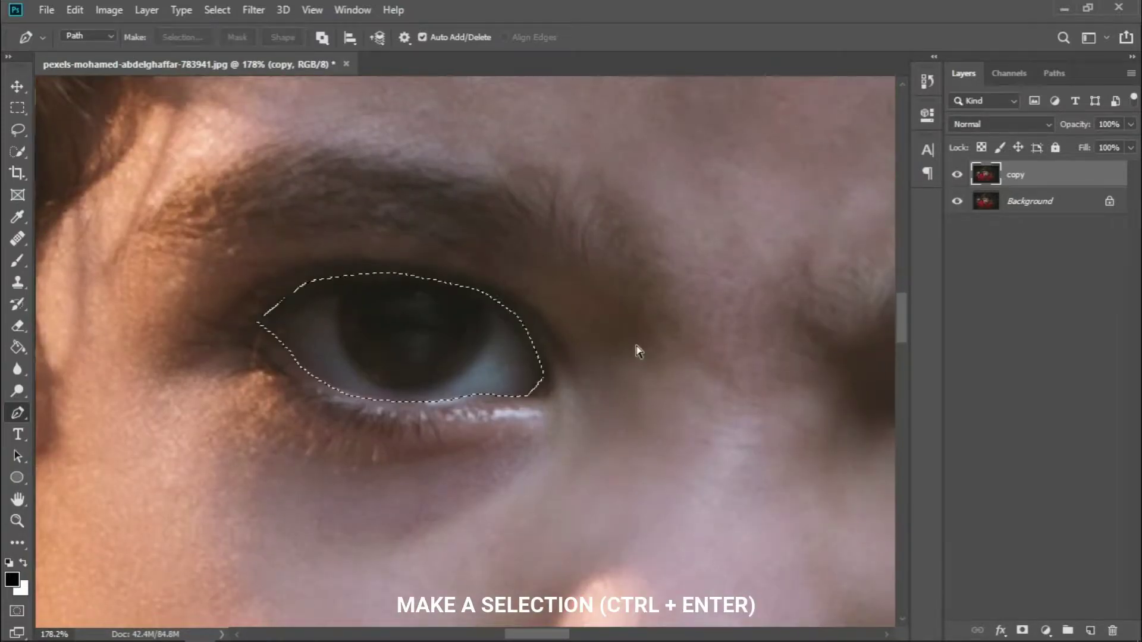
{"action": "left_click_drag", "start_coordinate": [426, 314], "coordinate": [465, 332]}
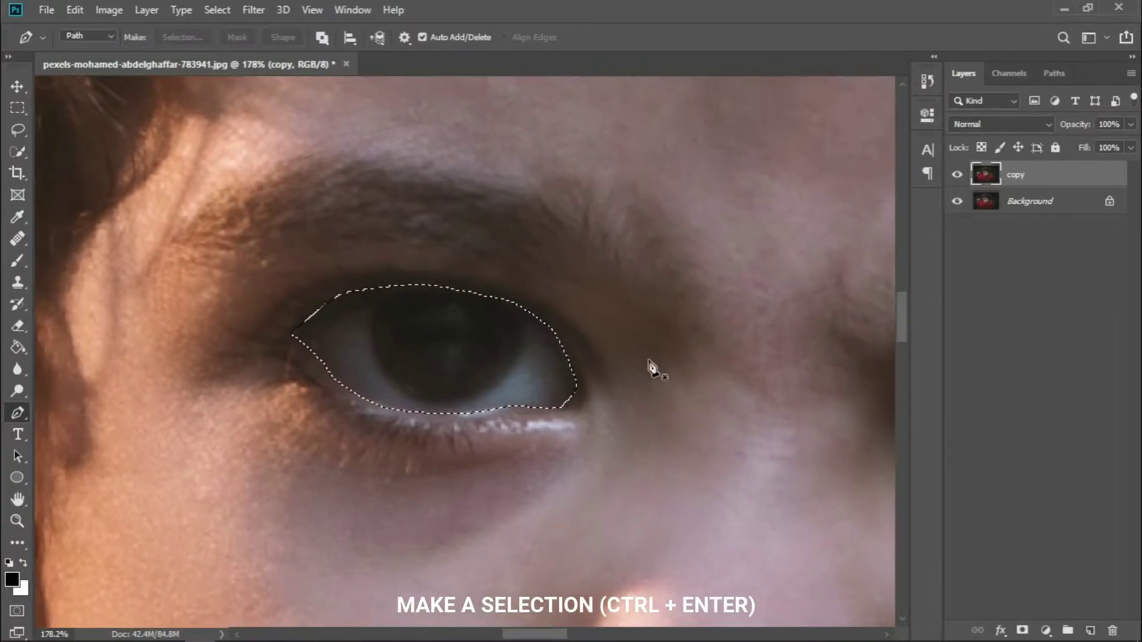
Fill the eye selection with a pure white (#ffffff) Solid Color fill layer.
{"action": "left_click", "coordinate": [1045, 631]}
{"action": "left_click", "coordinate": [1046, 335]}
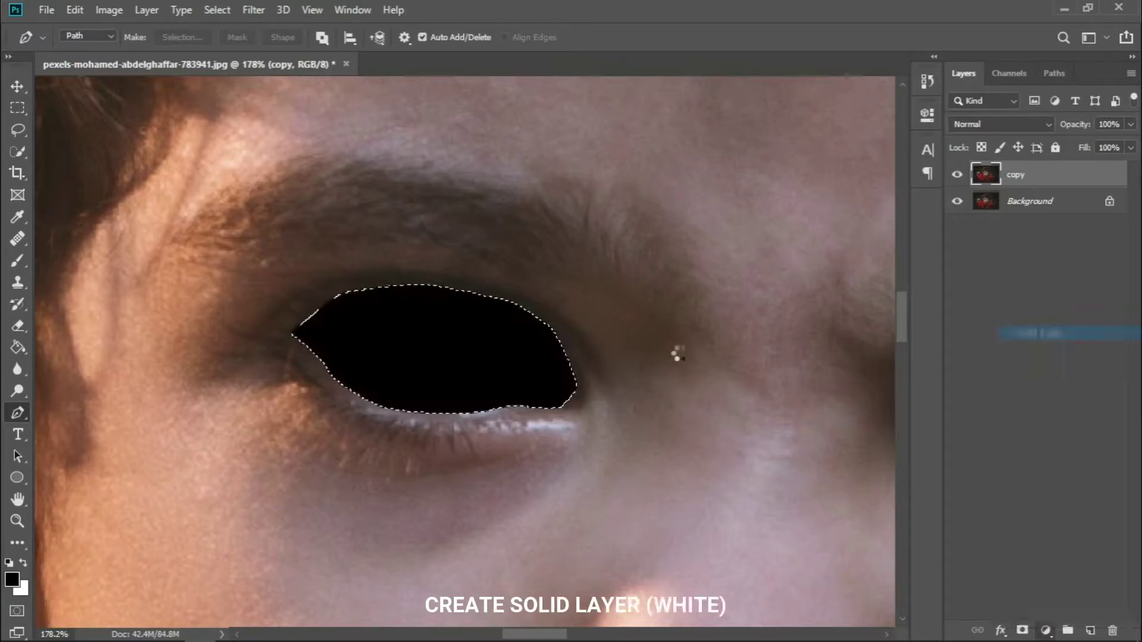
{"action": "left_click_drag", "start_coordinate": [709, 303], "coordinate": [643, 151]}
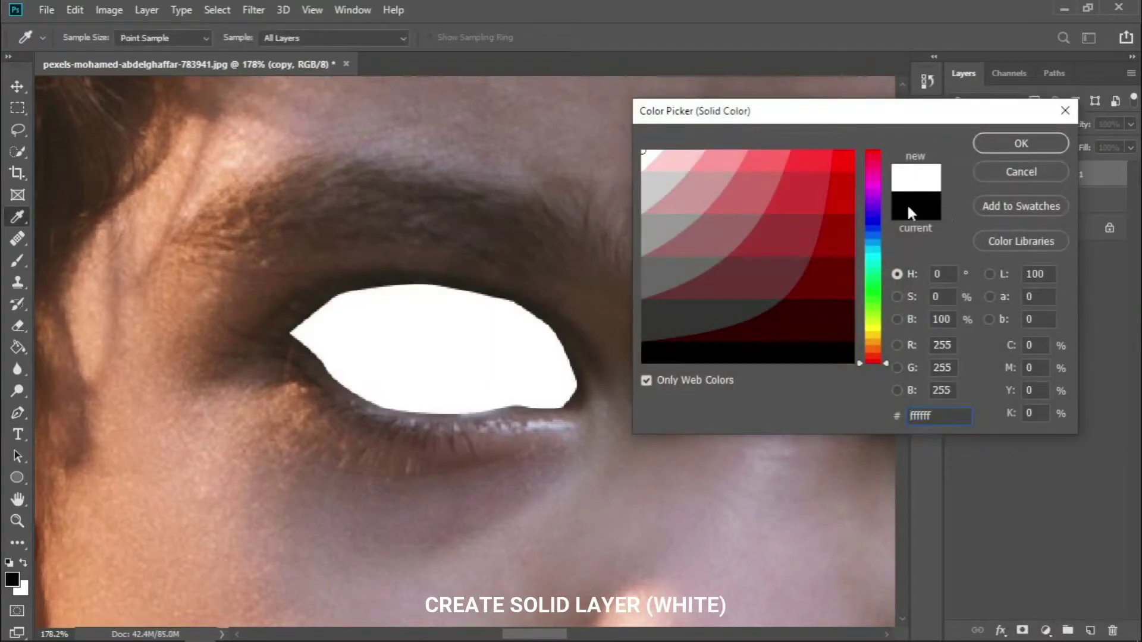
{"action": "key", "text": "p"}
{"action": "left_click", "coordinate": [1021, 144]}
{"action": "scroll", "coordinate": [470, 410], "scroll_direction": "down", "scroll_amount": 5}
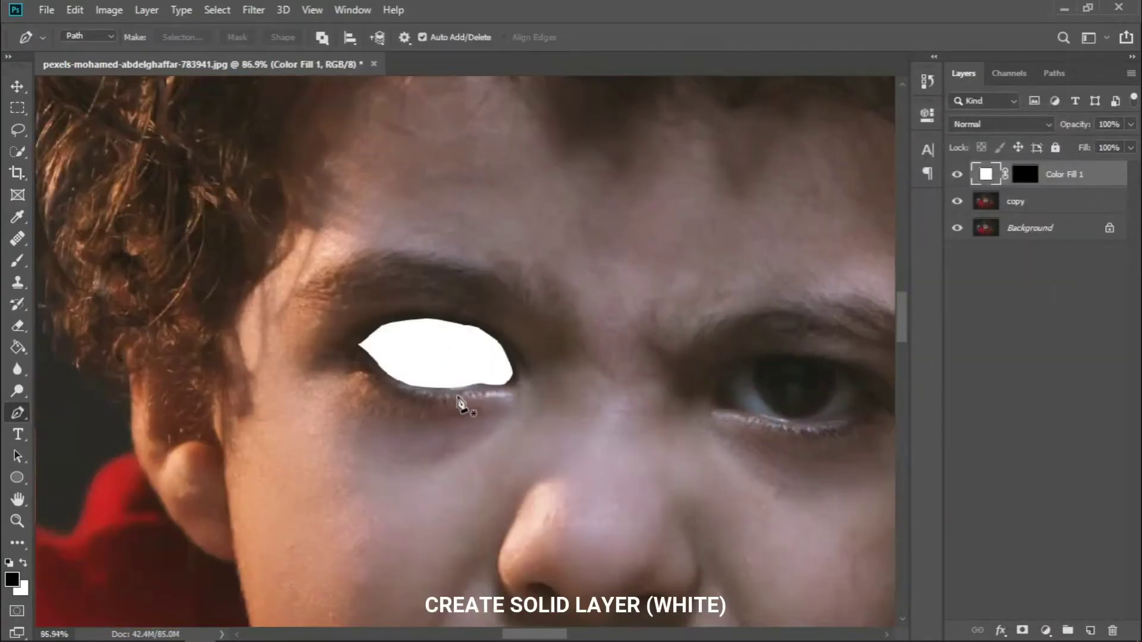
{"action": "scroll", "coordinate": [477, 330], "scroll_direction": "up", "scroll_amount": 4}
Rename the Color Fill 1 layer to 'left eye'.
{"action": "double_click", "coordinate": [1067, 173]}
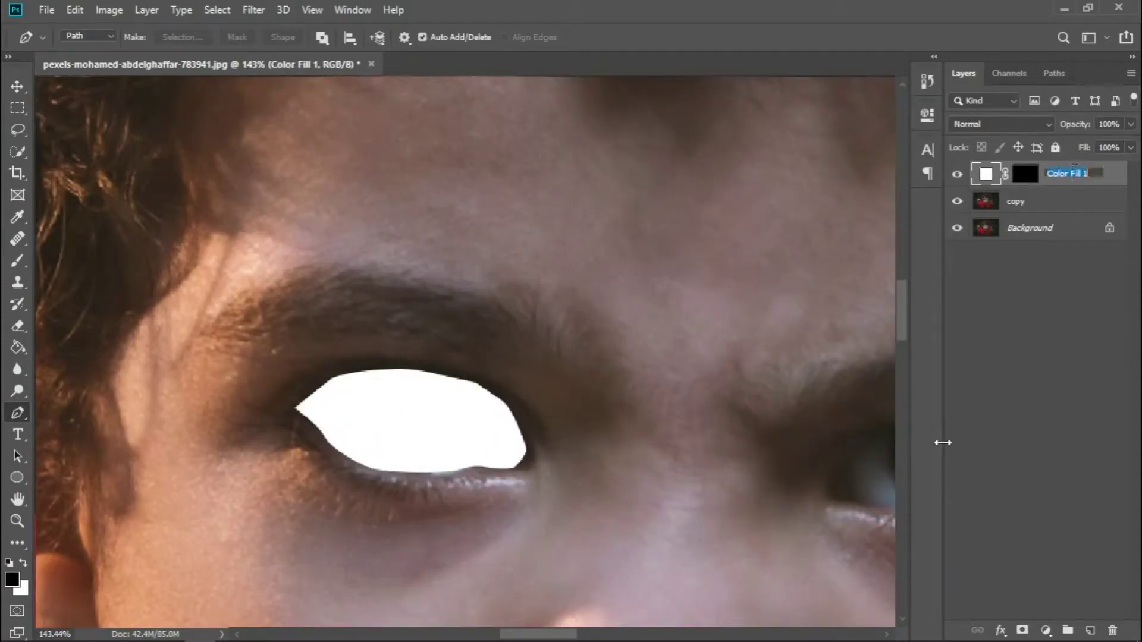
{"action": "type", "text": "left eye"}
{"action": "key", "text": "Return"}
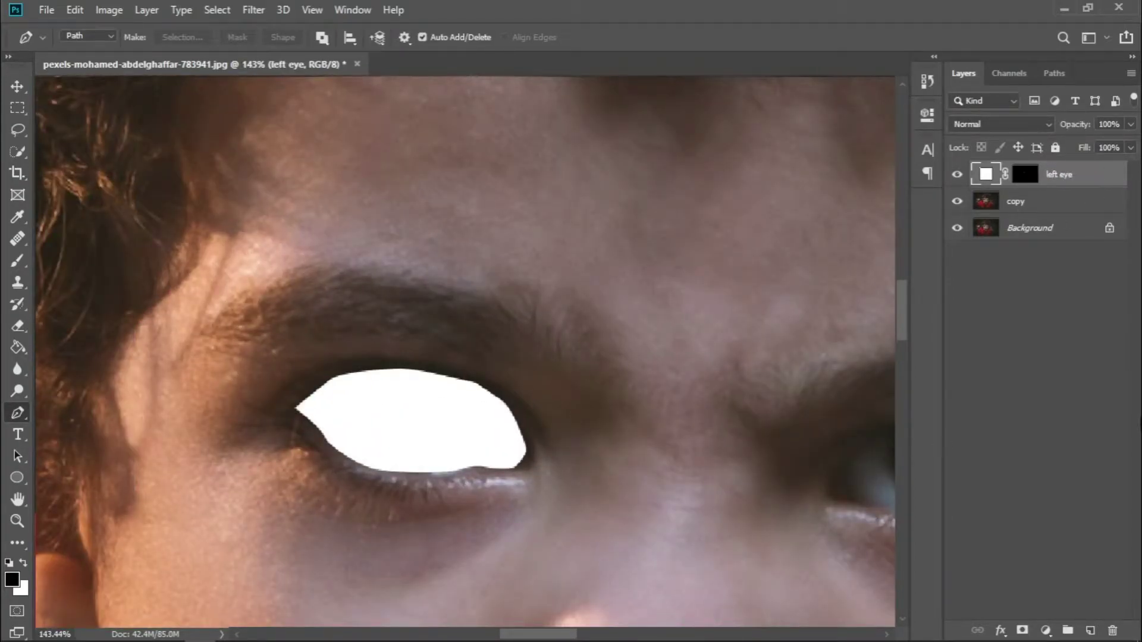
{"action": "left_click_drag", "start_coordinate": [512, 405], "coordinate": [522, 303]}
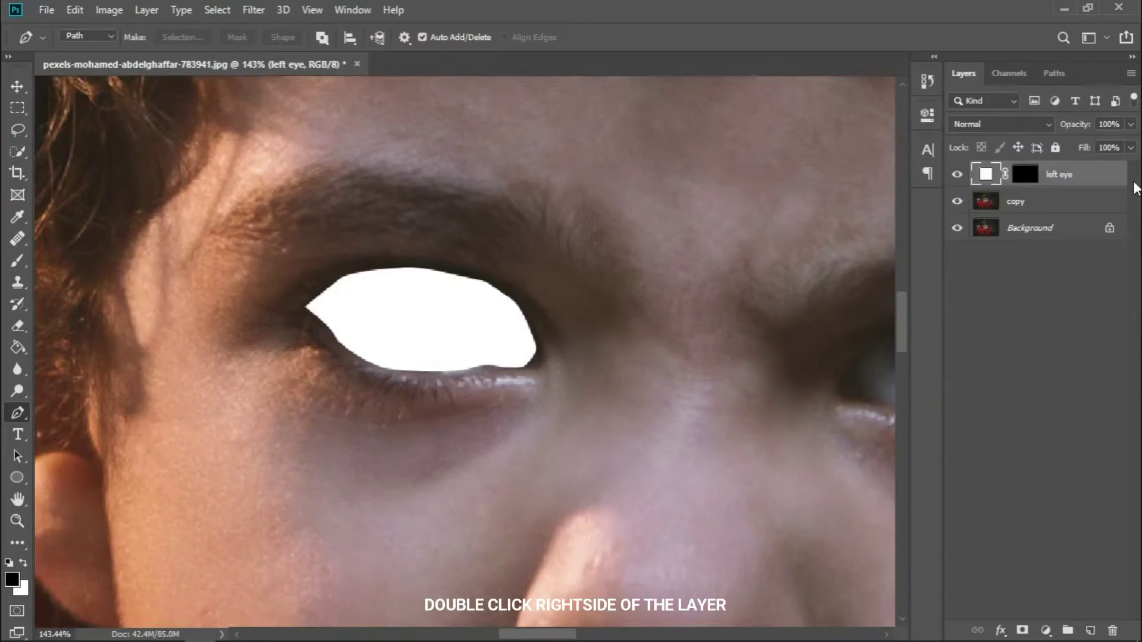
Apply an Inner Bevel Bevel & Emboss with 16 px Soften to the left eye layer.
{"action": "double_click", "coordinate": [1116, 181]}
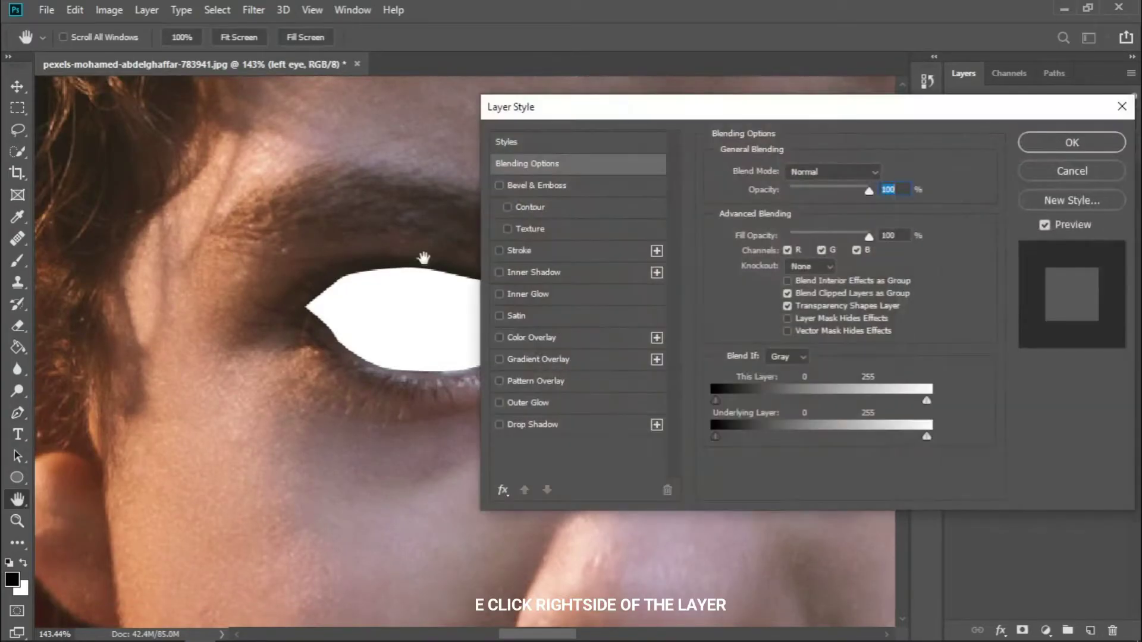
{"action": "left_click_drag", "start_coordinate": [423, 258], "coordinate": [261, 240]}
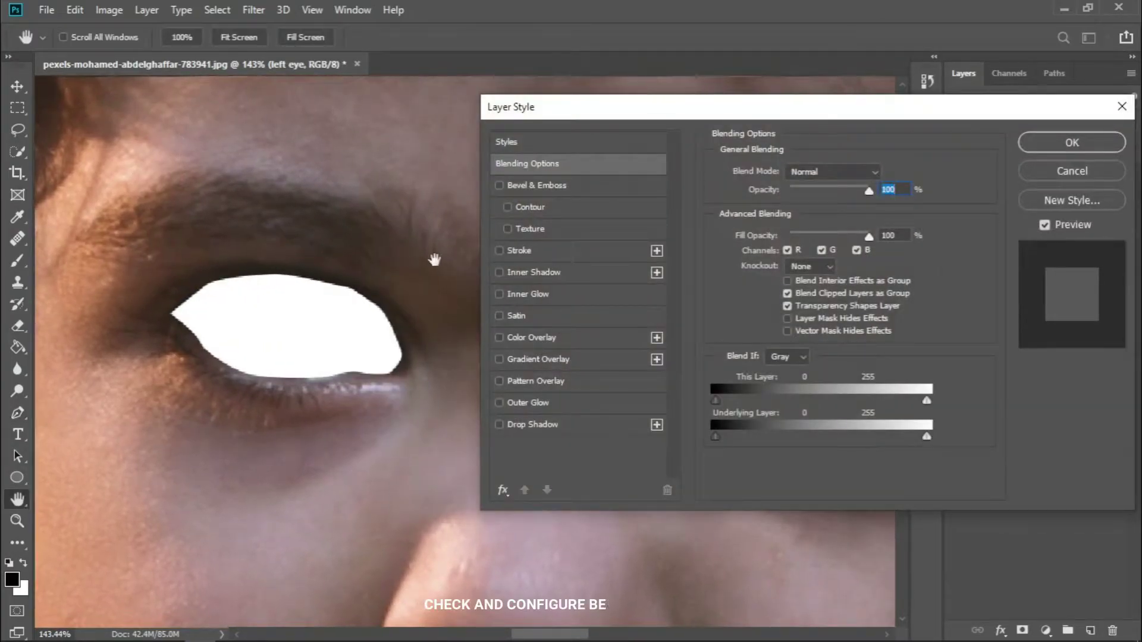
{"action": "left_click", "coordinate": [499, 185]}
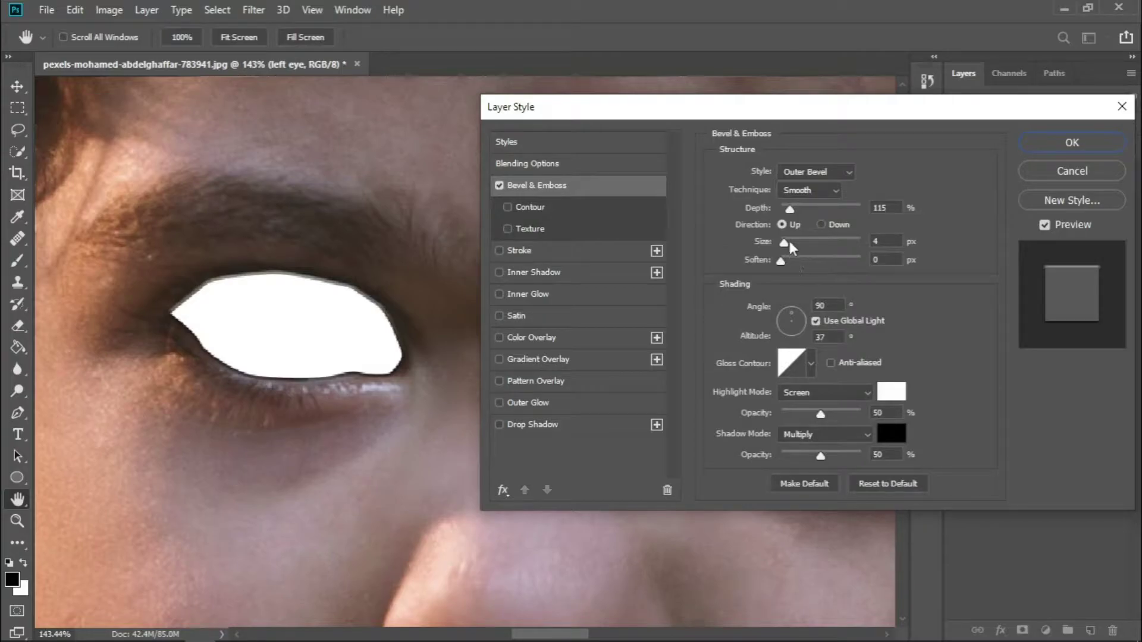
{"action": "left_click_drag", "start_coordinate": [782, 259], "coordinate": [888, 259]}
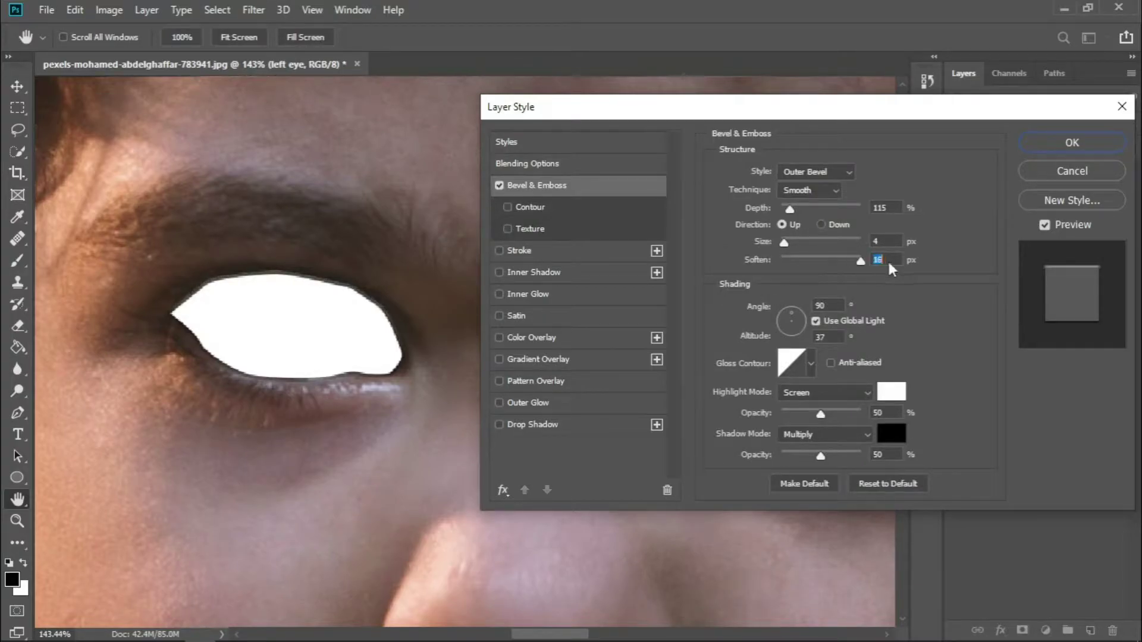
{"action": "left_click", "coordinate": [804, 173]}
{"action": "left_click", "coordinate": [803, 199]}
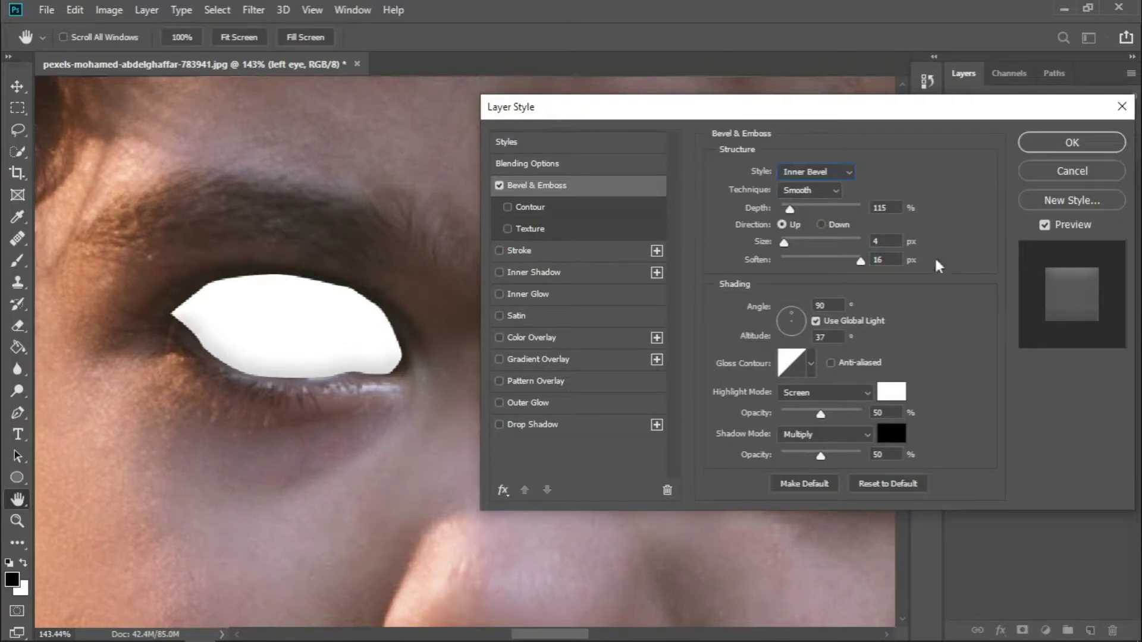
{"action": "left_click", "coordinate": [1059, 142]}
Add a Hue/Saturation layer with Lightness +100 and rename it 'highlights'.
{"action": "scroll", "coordinate": [466, 306], "scroll_direction": "down", "scroll_amount": 2}
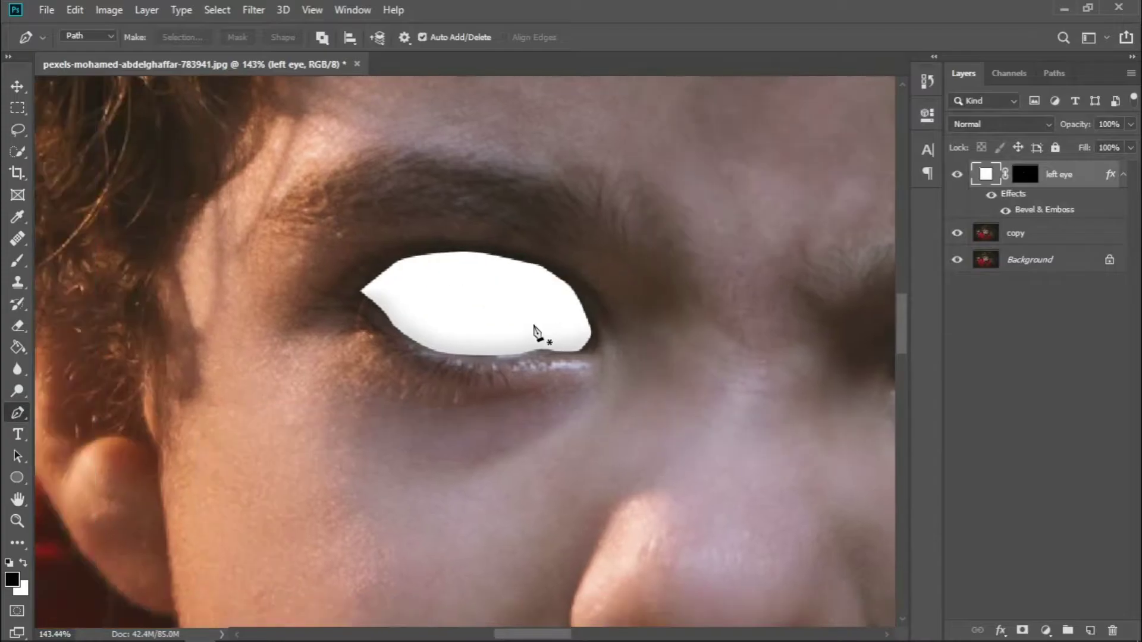
{"action": "scroll", "coordinate": [540, 331], "scroll_direction": "down", "scroll_amount": 2}
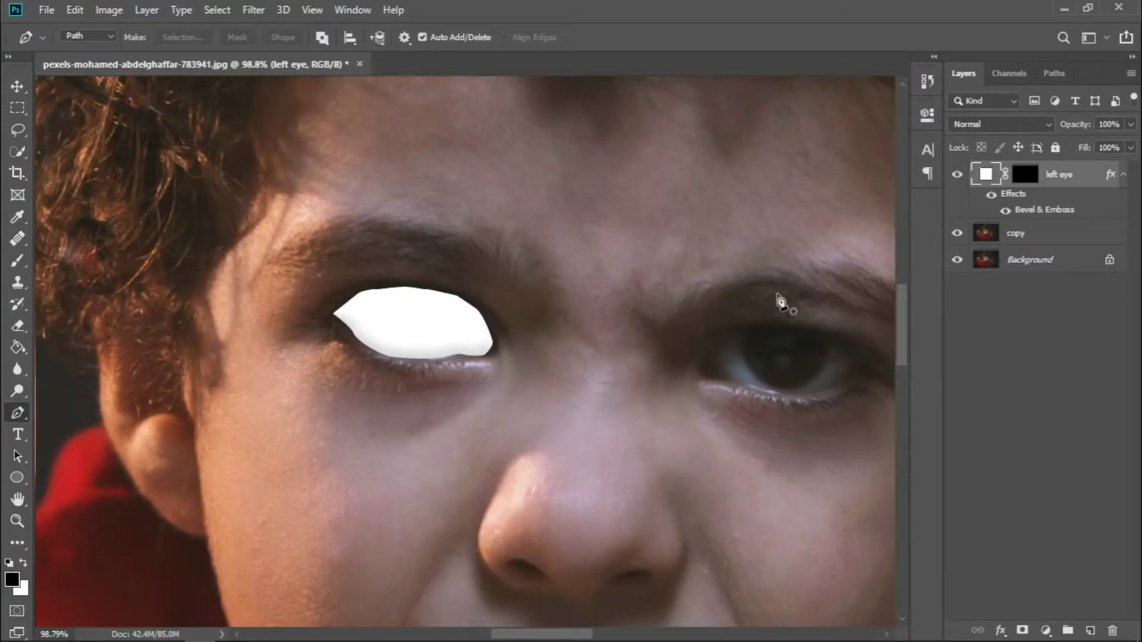
{"action": "left_click", "coordinate": [1045, 630]}
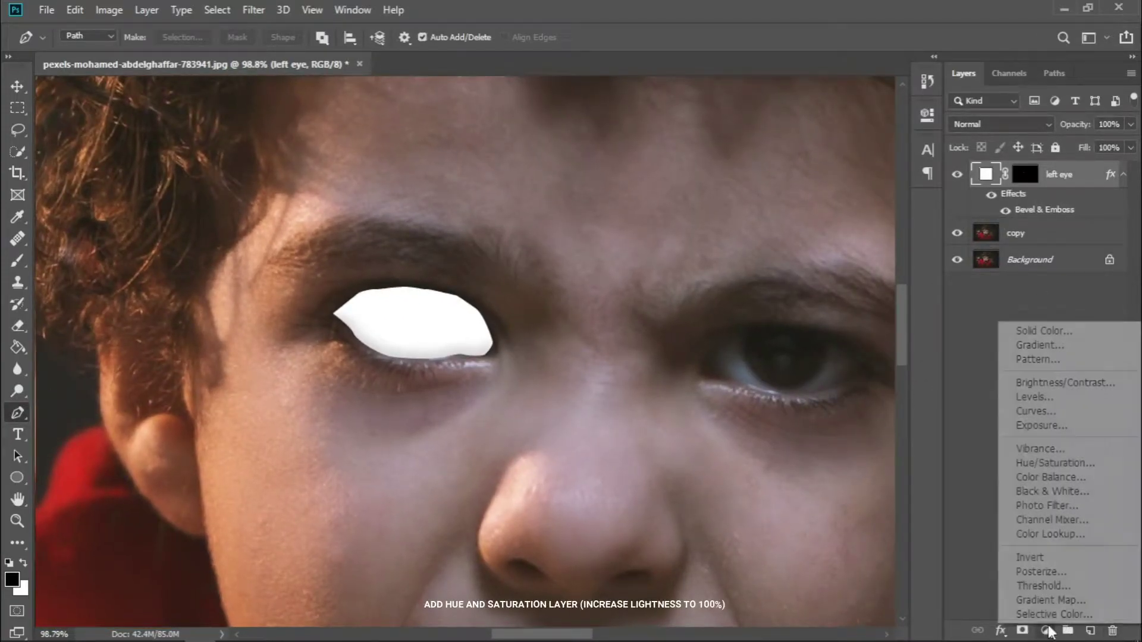
{"action": "left_click", "coordinate": [1054, 462]}
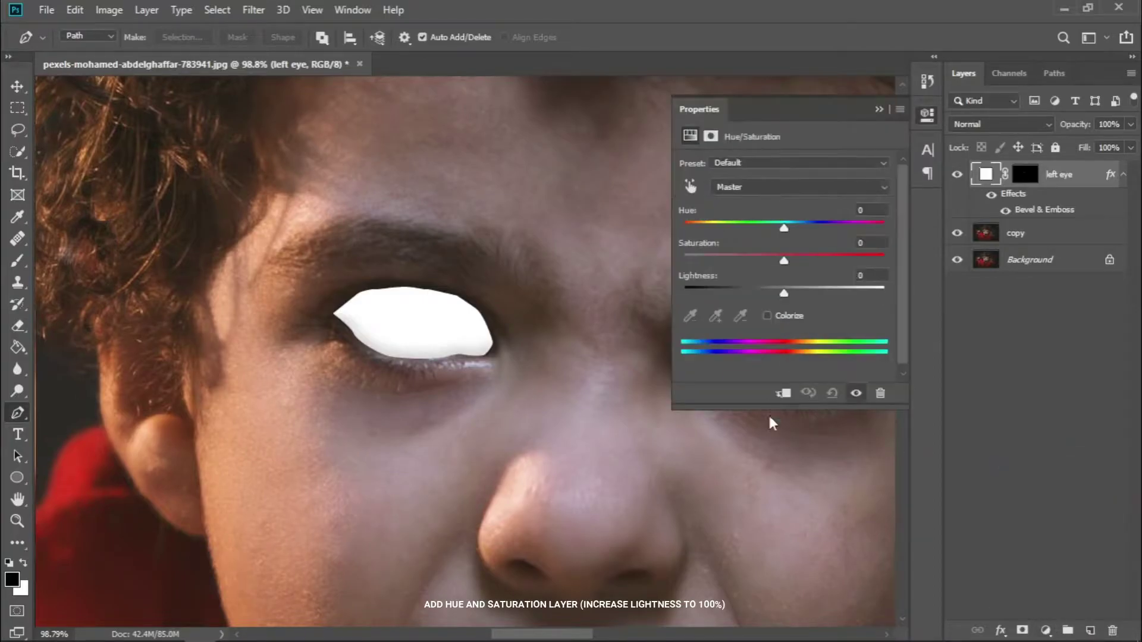
{"action": "left_click_drag", "start_coordinate": [800, 292], "coordinate": [919, 288]}
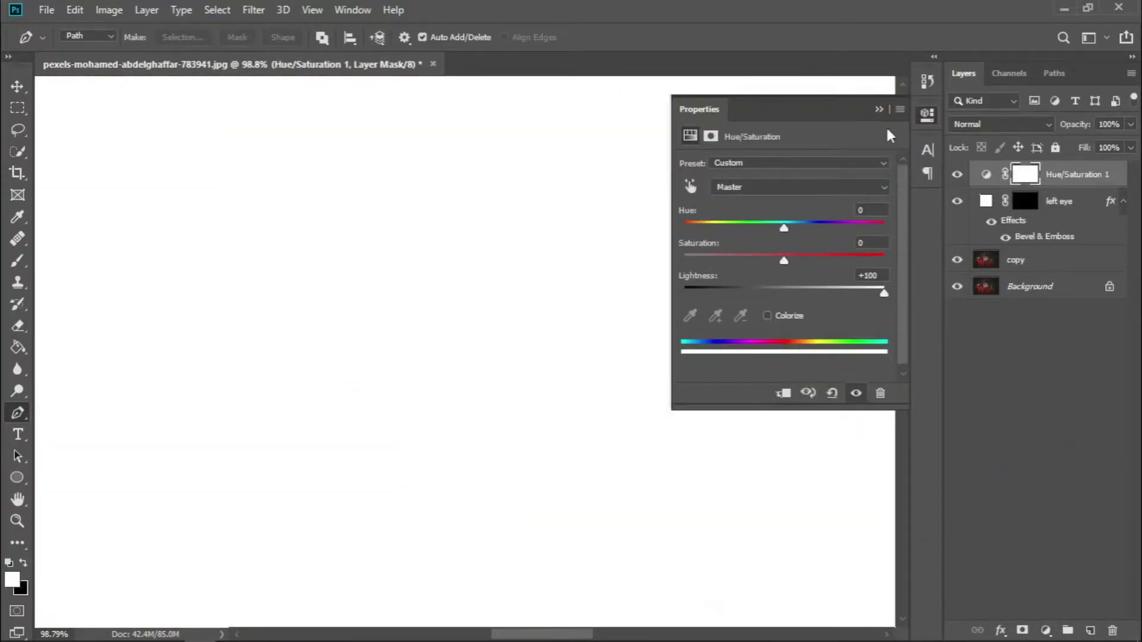
{"action": "left_click", "coordinate": [879, 109]}
{"action": "double_click", "coordinate": [1064, 175]}
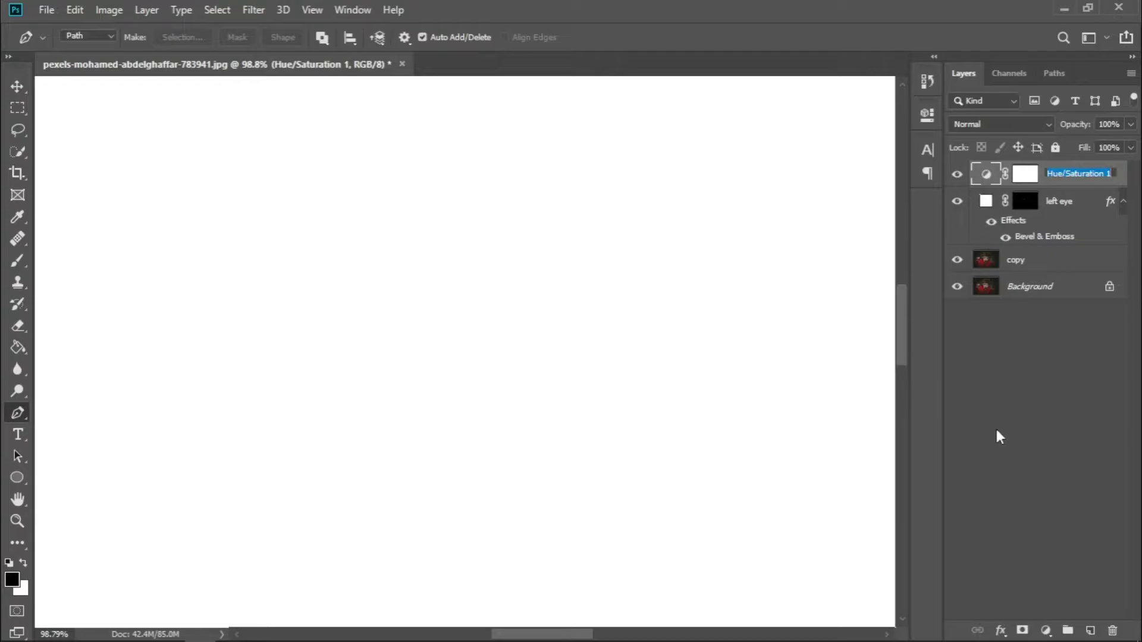
{"action": "type", "text": "highlights"}
{"action": "key", "text": "Return"}
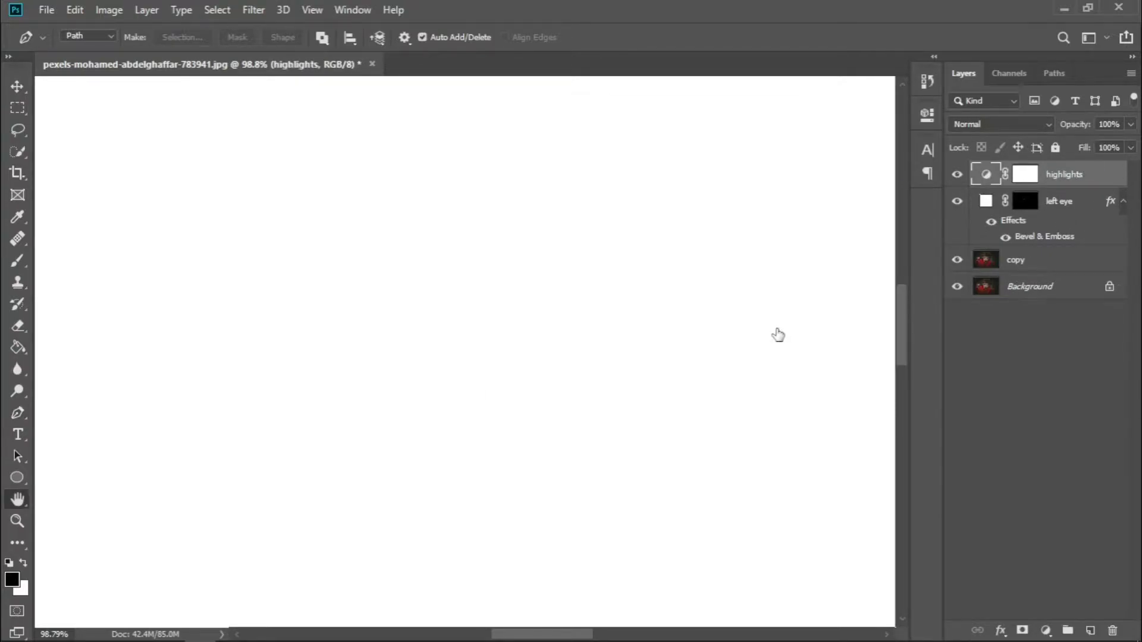
Split the highlights layer's Blend If Underlying Layer black point to 0/51.
{"action": "left_click_drag", "start_coordinate": [643, 109], "coordinate": [650, 98]}
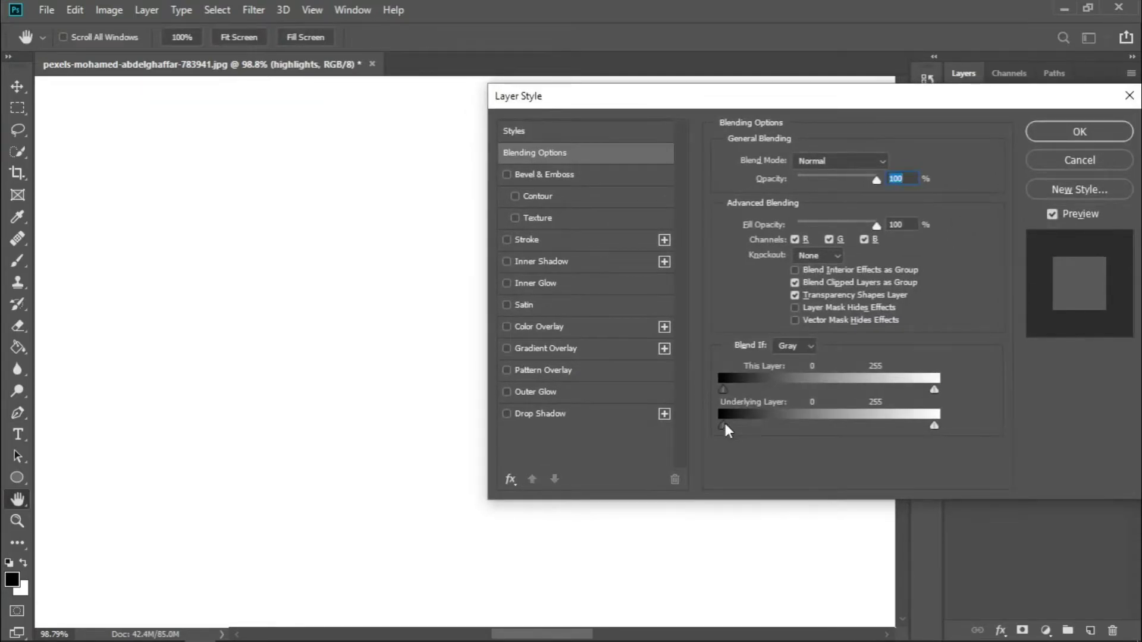
{"action": "mouse_move", "coordinate": [726, 424]}
{"action": "left_mouse_down"}
{"action": "mouse_move", "coordinate": [788, 430]}
{"action": "mouse_move", "coordinate": [764, 427]}
{"action": "left_mouse_up"}
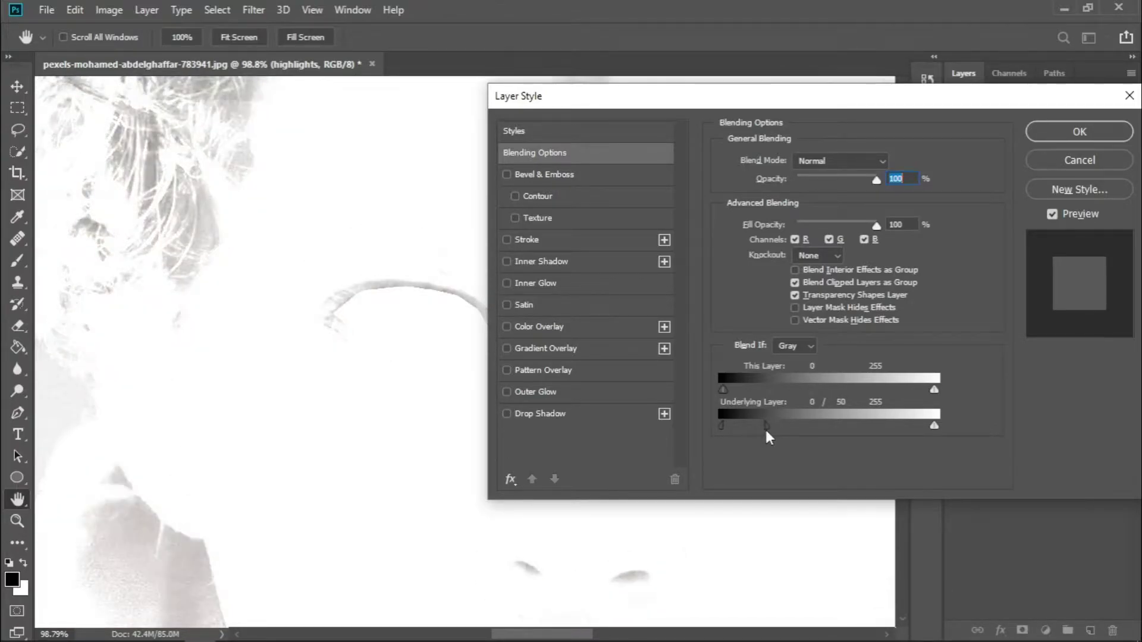
{"action": "left_click", "coordinate": [1074, 130]}
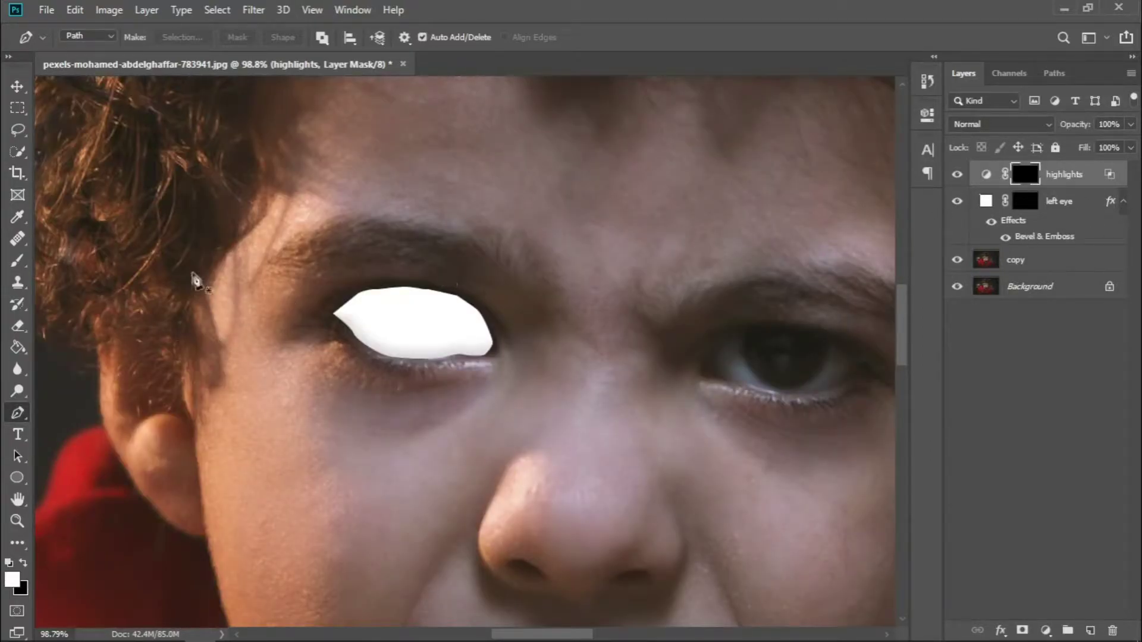
Choose the Brush tool with a Soft Round preset and zoom in on the eye.
{"action": "left_click", "coordinate": [17, 260]}
{"action": "scroll", "coordinate": [392, 345], "scroll_direction": "up", "scroll_amount": 3}
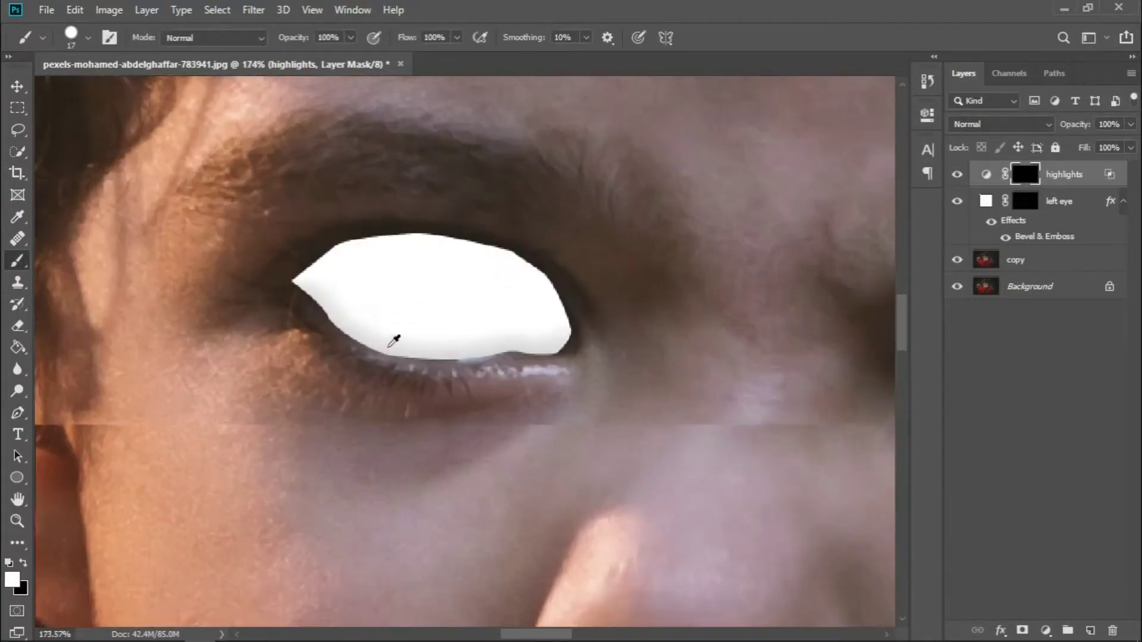
{"action": "scroll", "coordinate": [380, 327], "scroll_direction": "up", "scroll_amount": 2}
{"action": "left_click_drag", "start_coordinate": [363, 312], "coordinate": [405, 361]}
{"action": "right_click", "coordinate": [357, 257]}
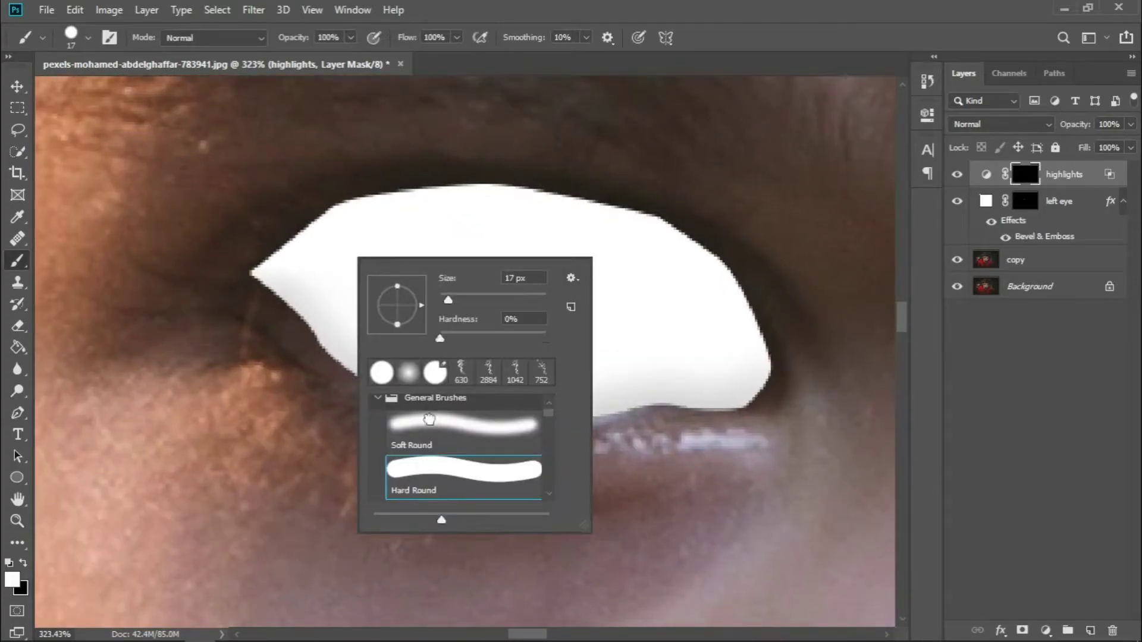
{"action": "double_click", "coordinate": [428, 420]}
{"action": "left_click_drag", "start_coordinate": [267, 301], "coordinate": [359, 344]}
{"action": "scroll", "coordinate": [374, 357], "scroll_direction": "up", "scroll_amount": 1}
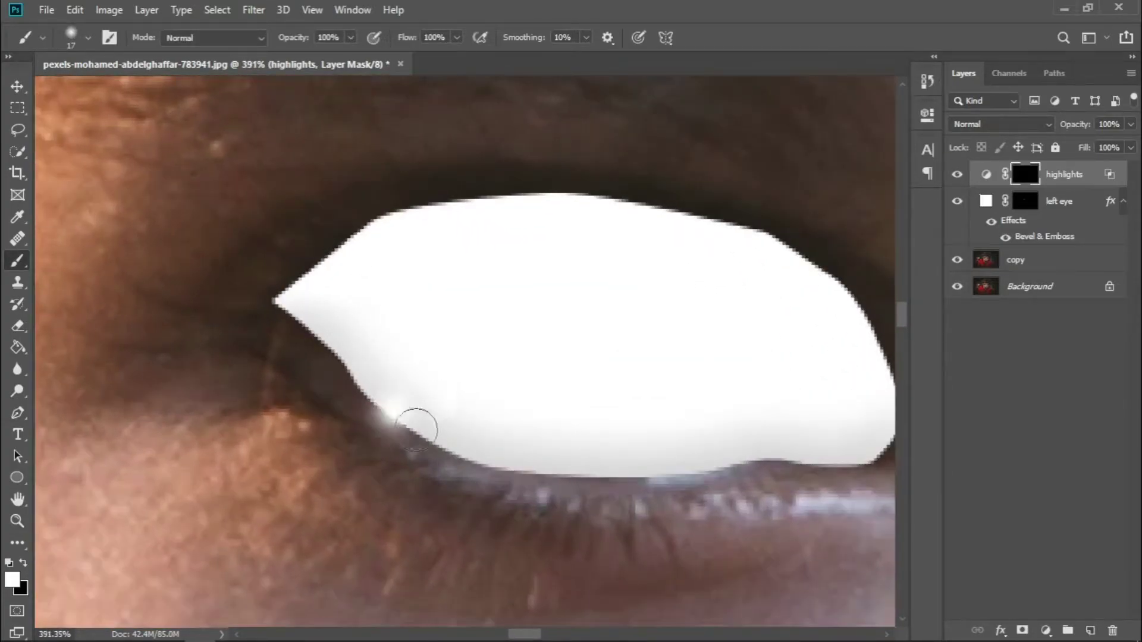
Paint white on the highlights mask along the lower eye edge and left corner.
{"action": "left_click_drag", "start_coordinate": [416, 429], "coordinate": [619, 462]}
{"action": "left_click_drag", "start_coordinate": [733, 399], "coordinate": [666, 380]}
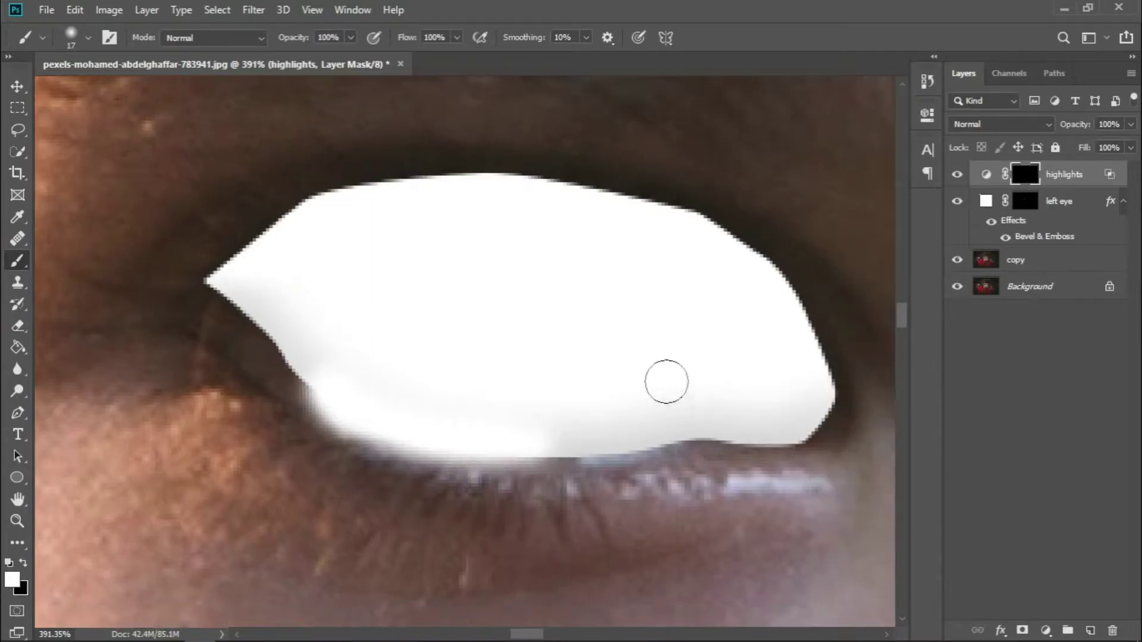
{"action": "mouse_move", "coordinate": [440, 458]}
{"action": "left_mouse_down"}
{"action": "mouse_move", "coordinate": [599, 436]}
{"action": "mouse_move", "coordinate": [690, 408]}
{"action": "mouse_move", "coordinate": [816, 433]}
{"action": "mouse_move", "coordinate": [815, 400]}
{"action": "left_mouse_up"}
{"action": "left_click_drag", "start_coordinate": [433, 372], "coordinate": [515, 403]}
{"action": "mouse_move", "coordinate": [416, 470]}
{"action": "left_mouse_down"}
{"action": "mouse_move", "coordinate": [335, 365]}
{"action": "mouse_move", "coordinate": [331, 331]}
{"action": "mouse_move", "coordinate": [280, 326]}
{"action": "mouse_move", "coordinate": [556, 199]}
{"action": "mouse_move", "coordinate": [275, 286]}
{"action": "mouse_move", "coordinate": [280, 395]}
{"action": "mouse_move", "coordinate": [357, 372]}
{"action": "mouse_move", "coordinate": [405, 426]}
{"action": "left_mouse_up"}
{"action": "scroll", "coordinate": [357, 371], "scroll_direction": "down", "scroll_amount": 2}
Resize the brush and paint white along the eye's right rim on the mask.
{"action": "key", "text": "bracketright"}
{"action": "key", "text": "bracketright"}
{"action": "key", "text": "bracketright"}
{"action": "key", "text": "x"}
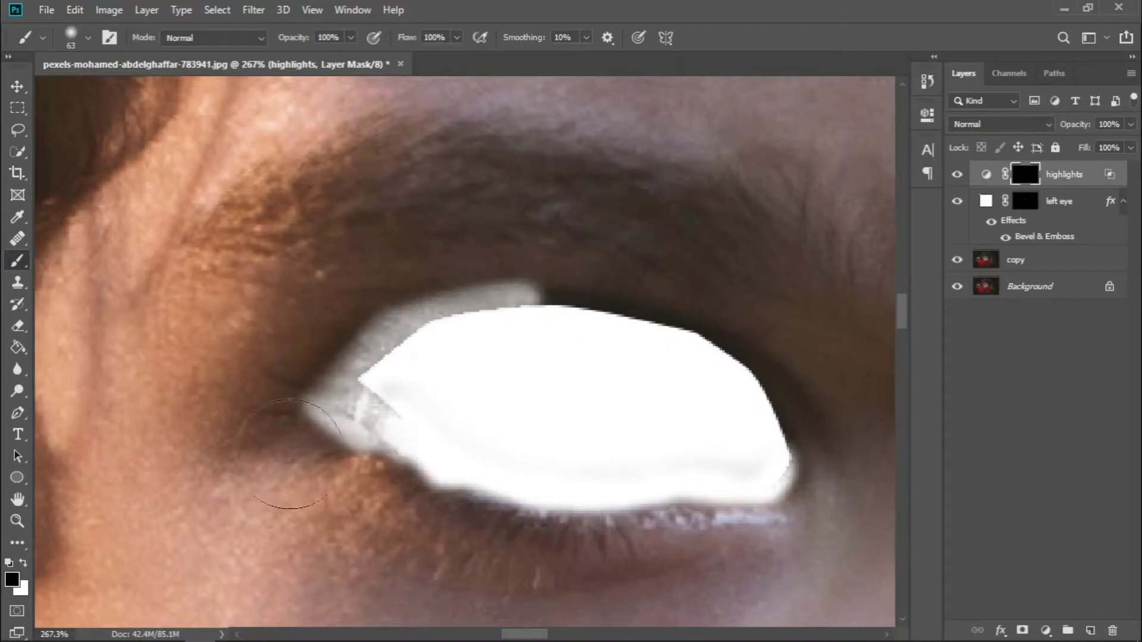
{"action": "key", "text": "bracketleft"}
{"action": "key", "text": "bracketleft"}
{"action": "key", "text": "x"}
{"action": "mouse_move", "coordinate": [573, 344]}
{"action": "left_mouse_down"}
{"action": "mouse_move", "coordinate": [508, 348]}
{"action": "mouse_move", "coordinate": [638, 357]}
{"action": "mouse_move", "coordinate": [702, 470]}
{"action": "left_mouse_up"}
{"action": "key", "text": "bracketleft"}
{"action": "key", "text": "bracketleft"}
{"action": "left_click_drag", "start_coordinate": [633, 441], "coordinate": [597, 394]}
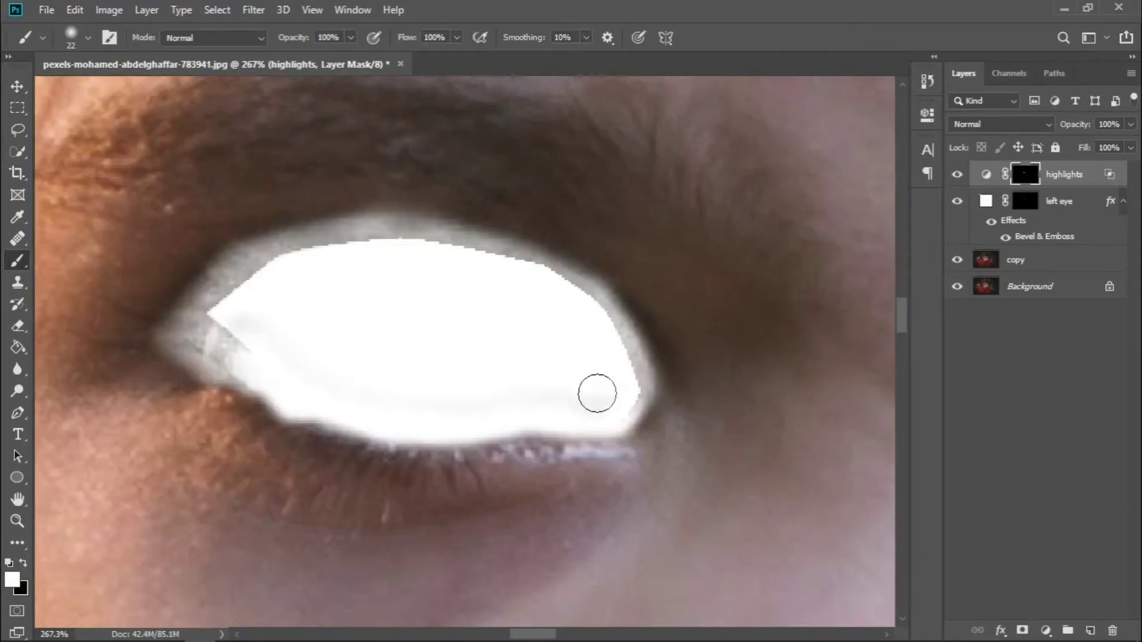
{"action": "scroll", "coordinate": [441, 319], "scroll_direction": "down", "scroll_amount": 5}
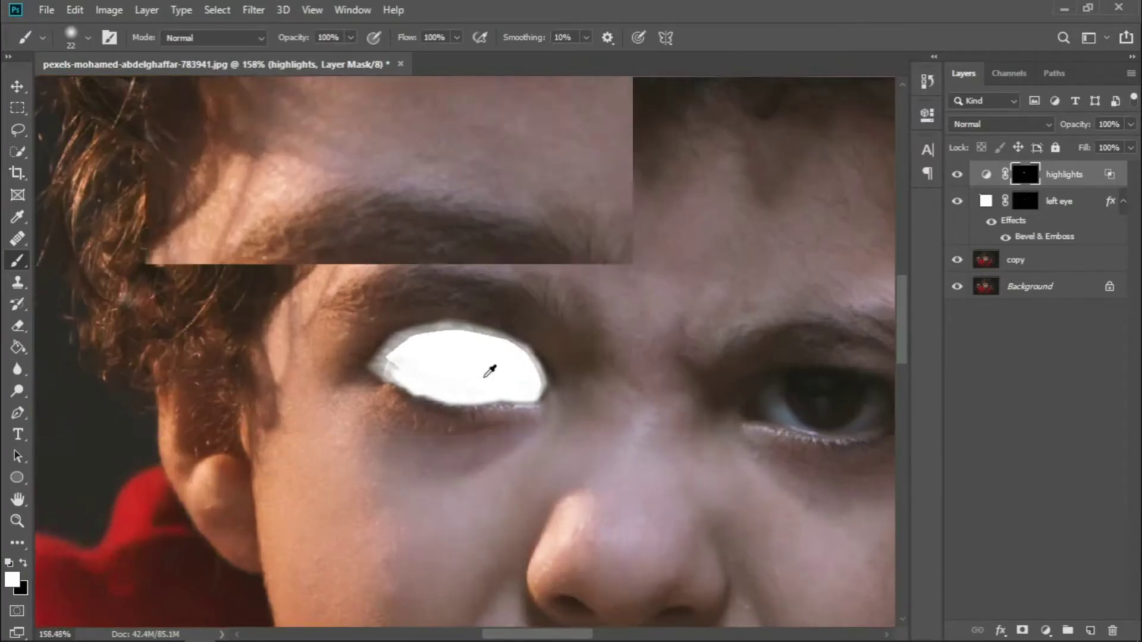
{"action": "scroll", "coordinate": [489, 372], "scroll_direction": "up", "scroll_amount": 3}
{"action": "scroll", "coordinate": [345, 280], "scroll_direction": "up", "scroll_amount": 2}
{"action": "key", "text": "x"}
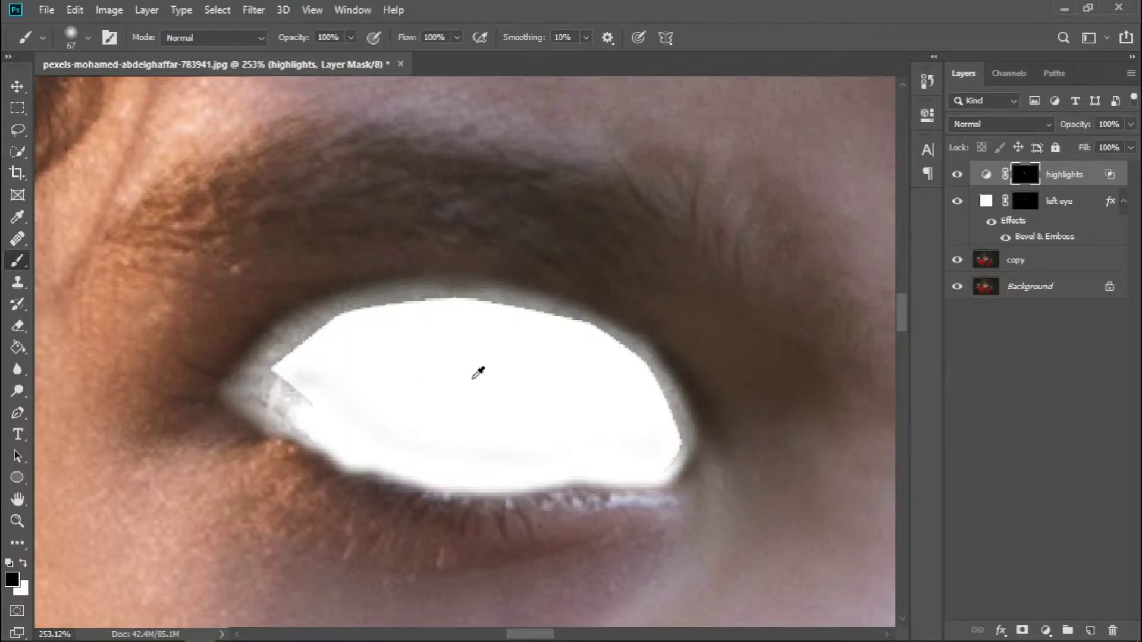
{"action": "scroll", "coordinate": [477, 373], "scroll_direction": "down", "scroll_amount": 2}
Move the highlights layer below the left eye layer.
{"action": "left_click_drag", "start_coordinate": [1064, 173], "coordinate": [1059, 245]}
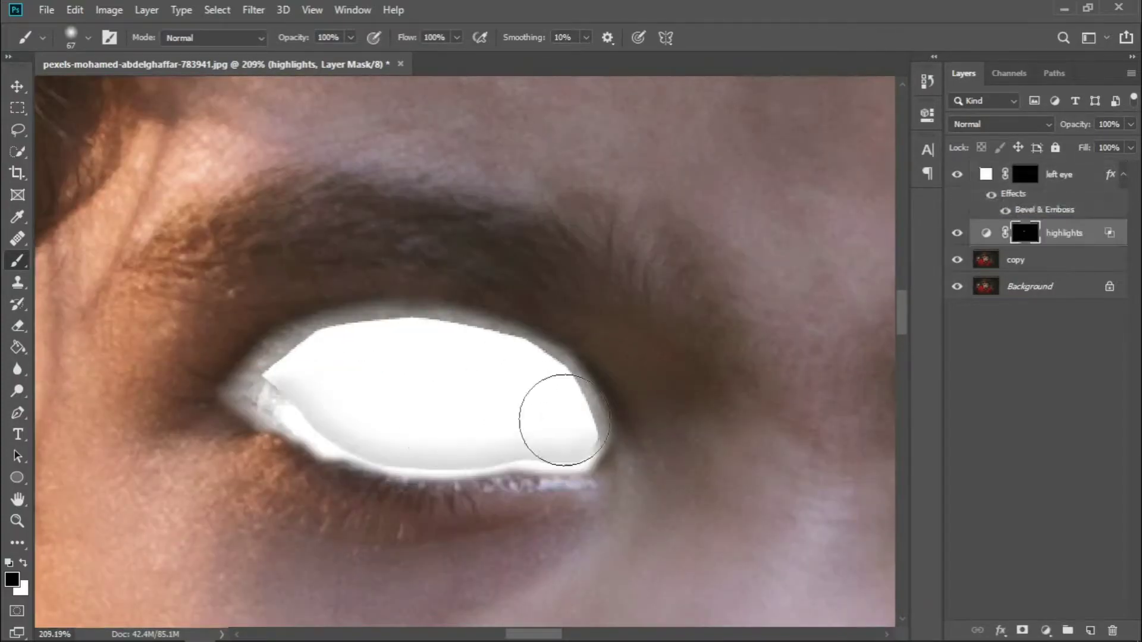
{"action": "scroll", "coordinate": [573, 459], "scroll_direction": "down", "scroll_amount": 1}
{"action": "scroll", "coordinate": [573, 459], "scroll_direction": "up", "scroll_amount": 2}
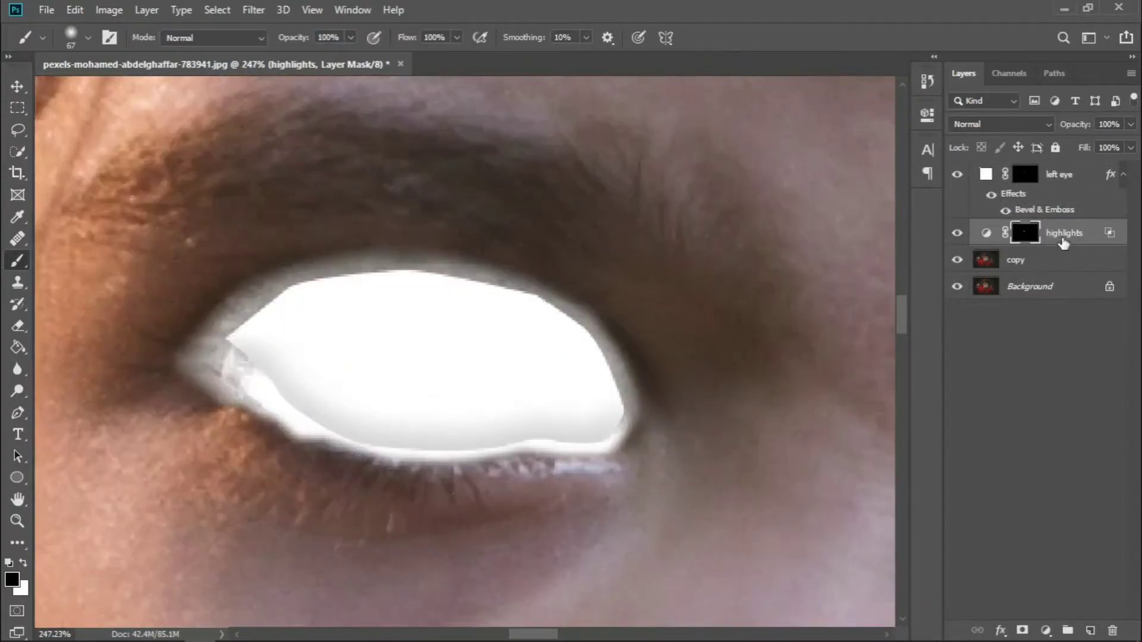
{"action": "scroll", "coordinate": [413, 400], "scroll_direction": "up", "scroll_amount": 2}
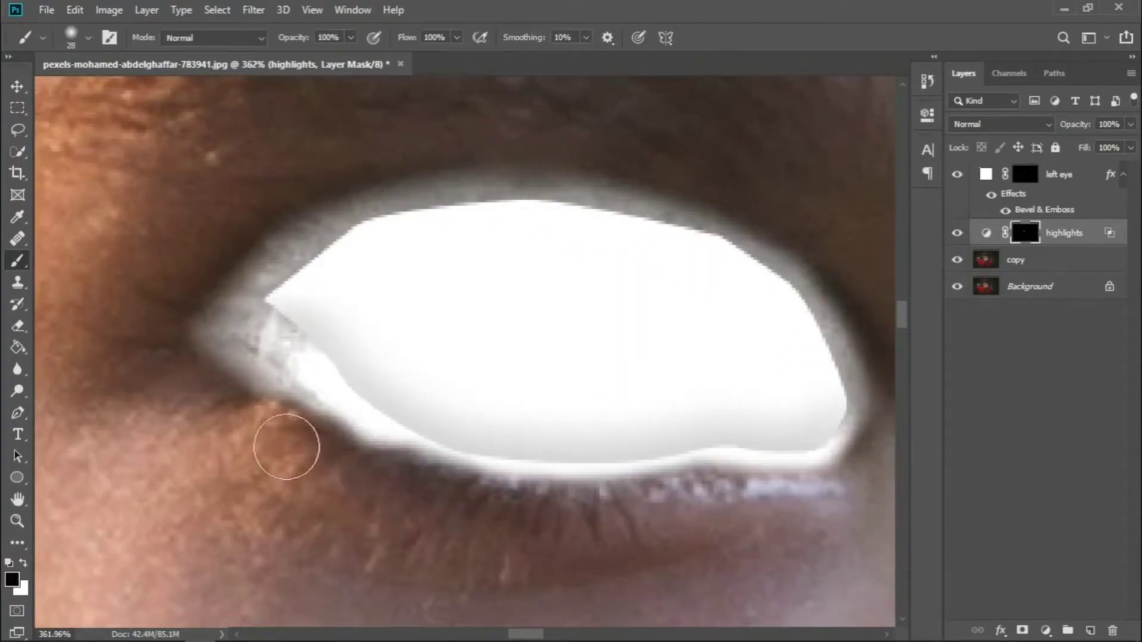
{"action": "scroll", "coordinate": [298, 472], "scroll_direction": "up", "scroll_amount": 2}
{"action": "key", "text": "bracketright"}
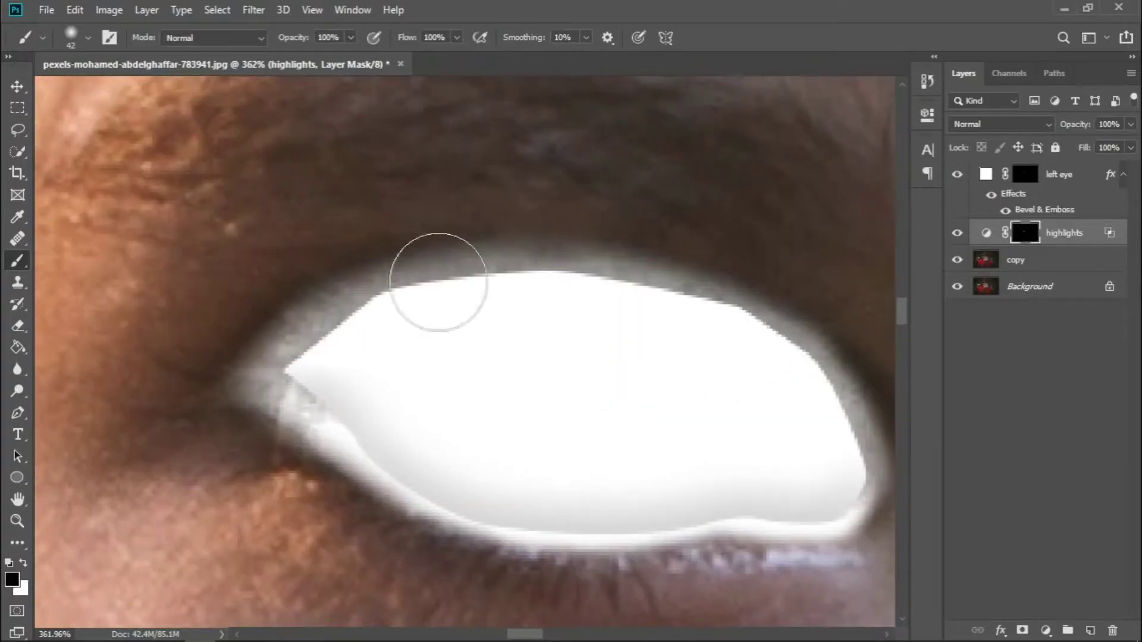
{"action": "scroll", "coordinate": [452, 303], "scroll_direction": "right", "scroll_amount": 3}
{"action": "scroll", "coordinate": [643, 256], "scroll_direction": "up", "scroll_amount": 1}
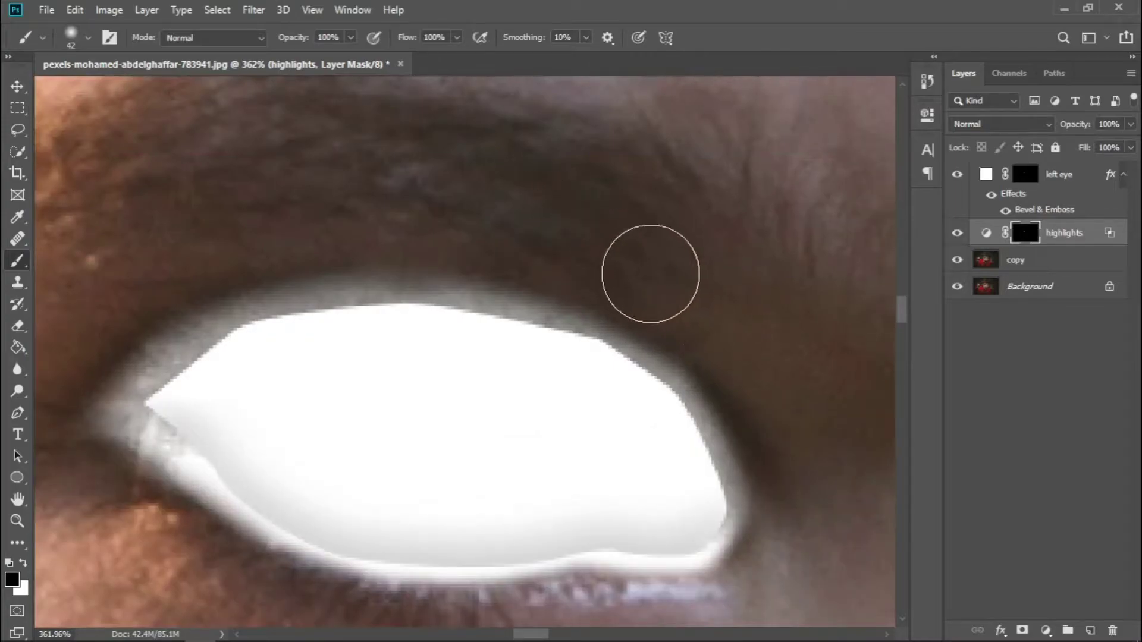
{"action": "key", "text": "x"}
{"action": "scroll", "coordinate": [654, 374], "scroll_direction": "down", "scroll_amount": 5}
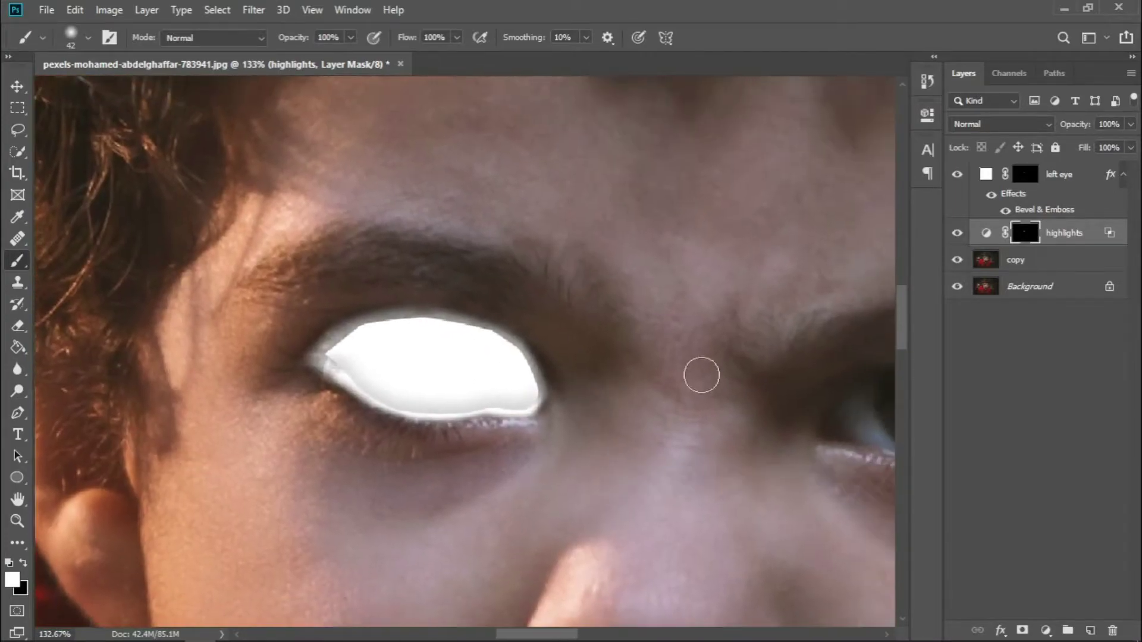
{"action": "scroll", "coordinate": [654, 351], "scroll_direction": "down", "scroll_amount": 3}
{"action": "scroll", "coordinate": [629, 334], "scroll_direction": "up", "scroll_amount": 2}
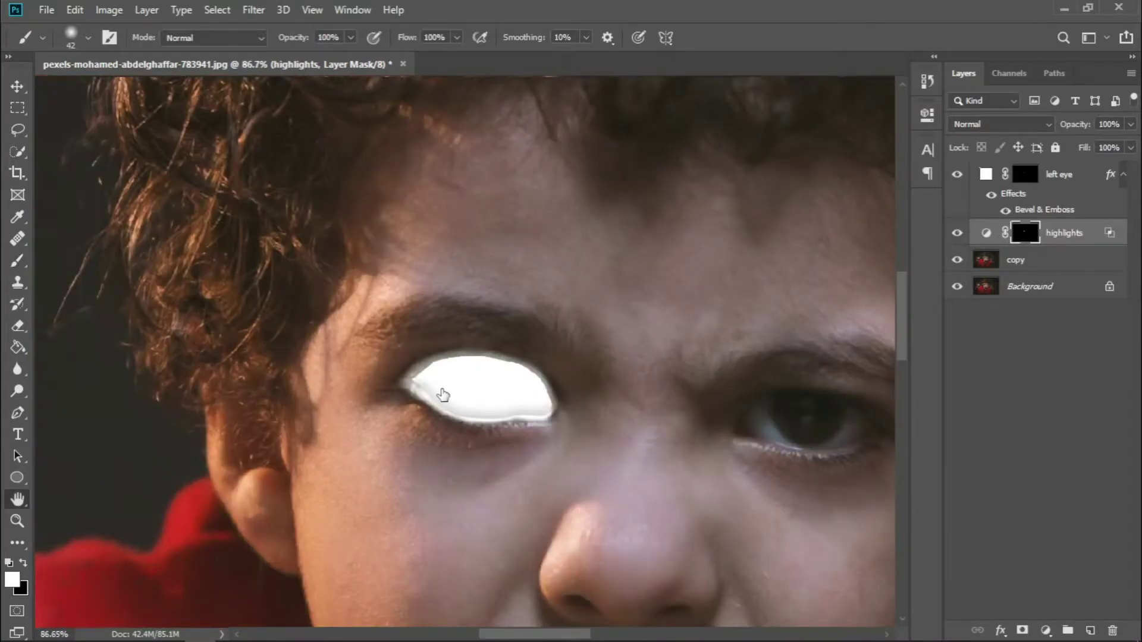
Readjust the highlights layer's Blend If underlying split to 0/27.
{"action": "double_click", "coordinate": [1112, 236]}
{"action": "left_click_drag", "start_coordinate": [902, 427], "coordinate": [883, 430]}
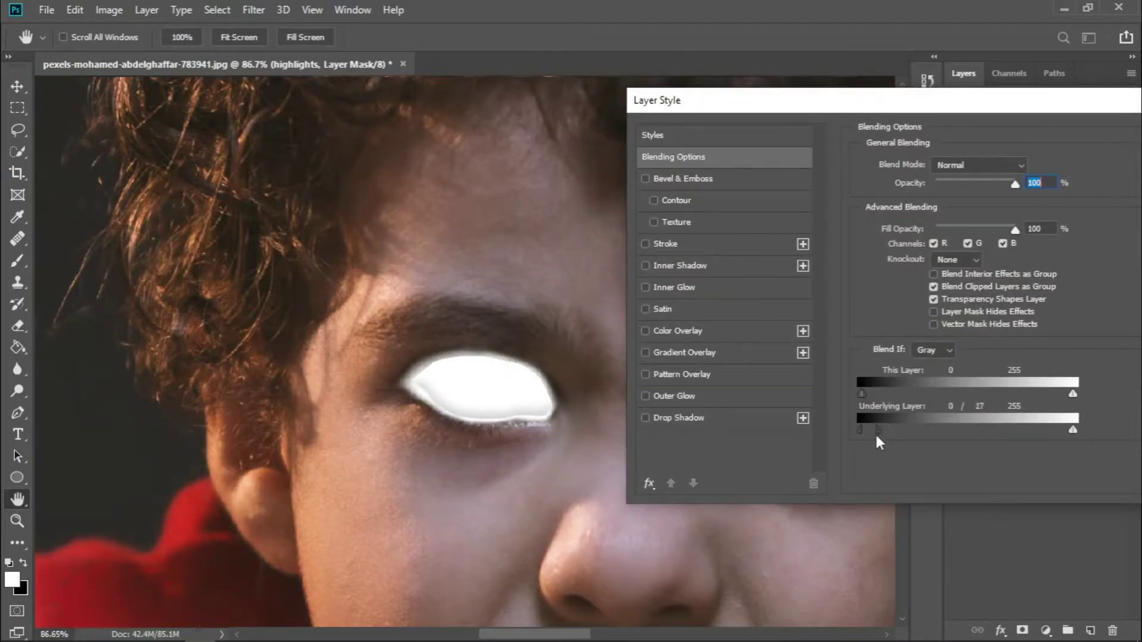
{"action": "key", "text": "Return"}
{"action": "key", "text": "b"}
{"action": "scroll", "coordinate": [469, 340], "scroll_direction": "up", "scroll_amount": 4}
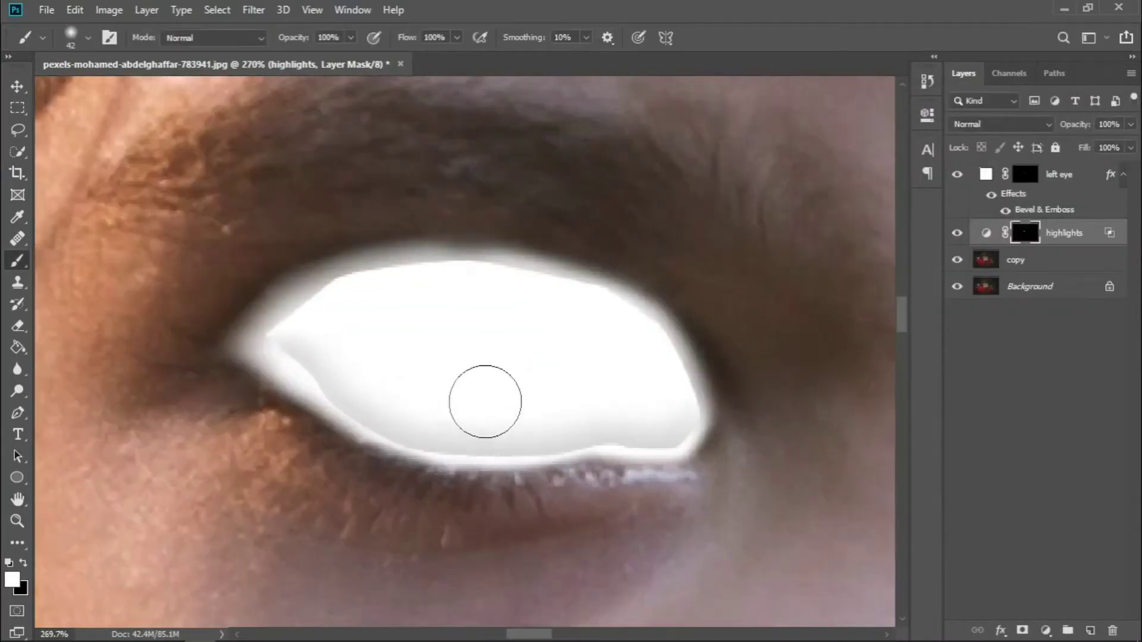
{"action": "key", "text": "x"}
{"action": "key", "text": "bracketright"}
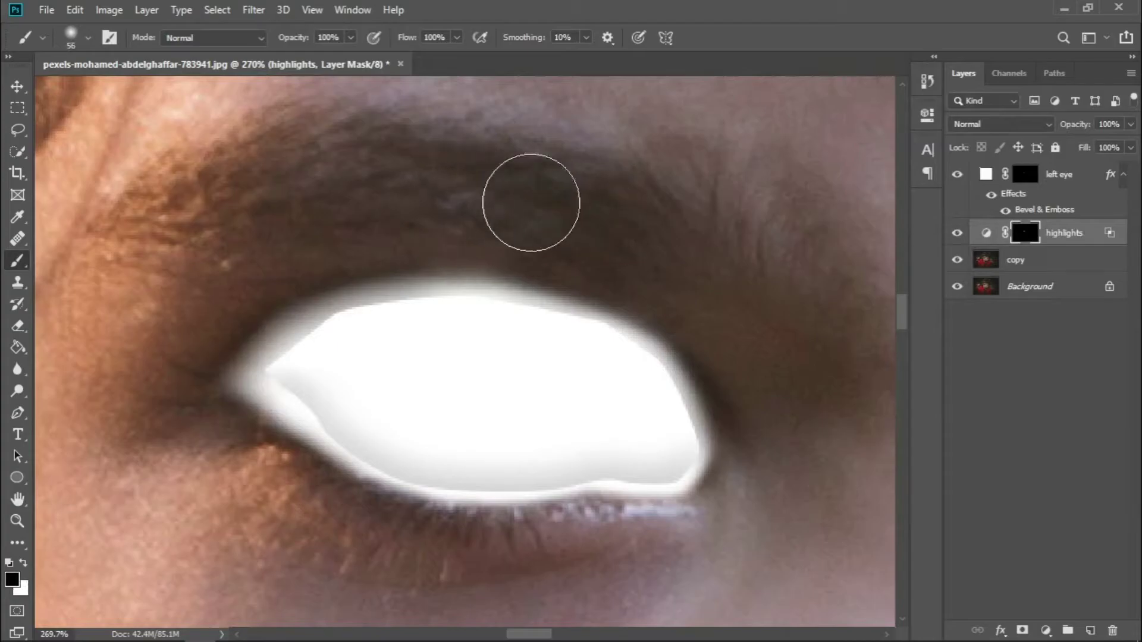
{"action": "scroll", "coordinate": [650, 311], "scroll_direction": "down", "scroll_amount": 3}
{"action": "scroll", "coordinate": [650, 311], "scroll_direction": "down", "scroll_amount": 1}
{"action": "scroll", "coordinate": [625, 339], "scroll_direction": "down", "scroll_amount": 1}
{"action": "scroll", "coordinate": [541, 347], "scroll_direction": "down", "scroll_amount": 1}
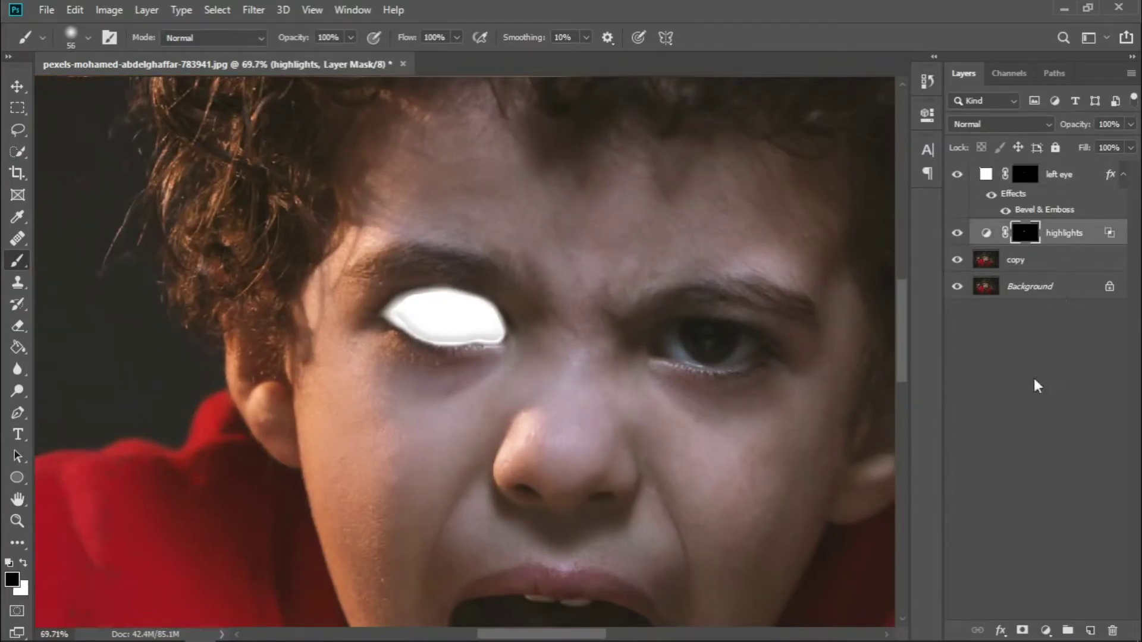
Add an Exposure adjustment layer with exposure +3.22 and gamma 1.93.
{"action": "left_click", "coordinate": [1046, 630]}
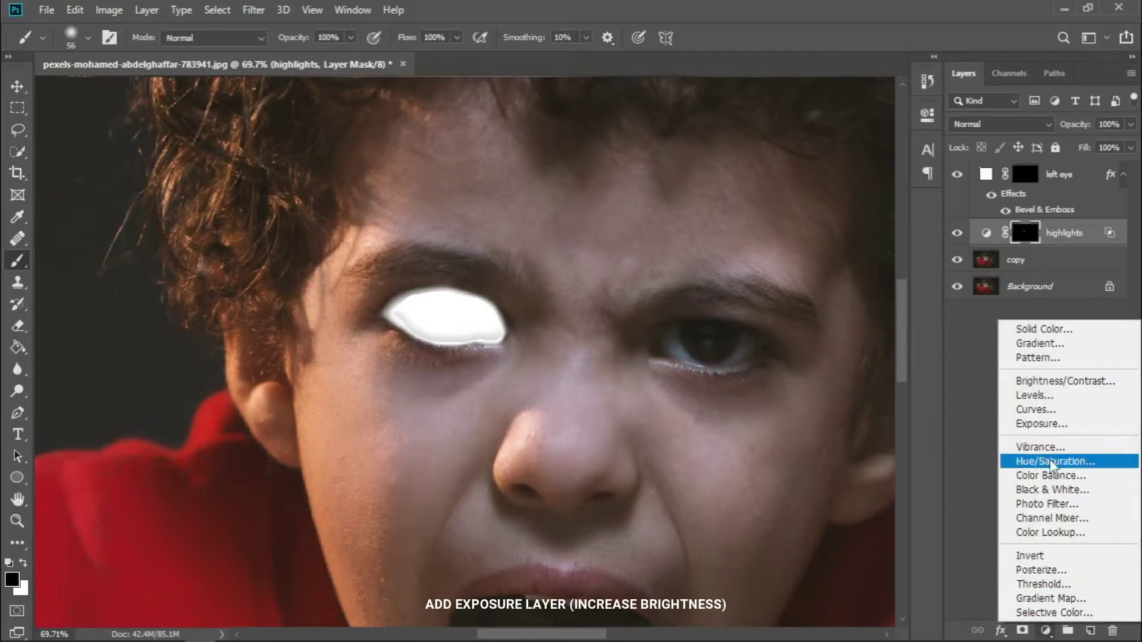
{"action": "left_click", "coordinate": [1056, 425]}
{"action": "left_click", "coordinate": [782, 393]}
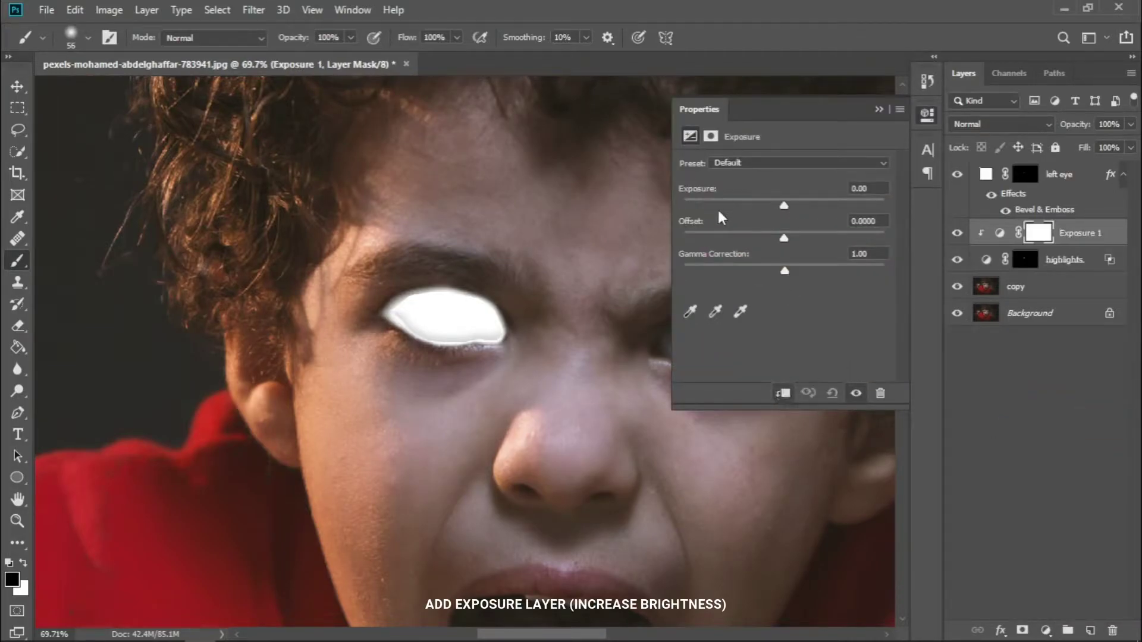
{"action": "left_click", "coordinate": [783, 393]}
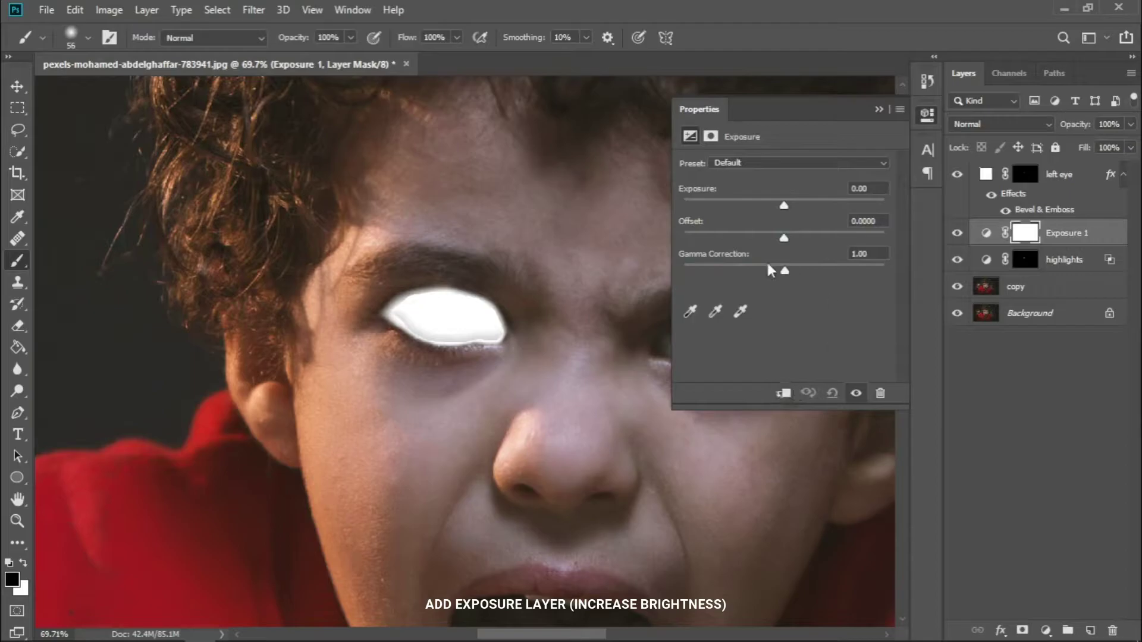
{"action": "left_click_drag", "start_coordinate": [785, 206], "coordinate": [832, 206]}
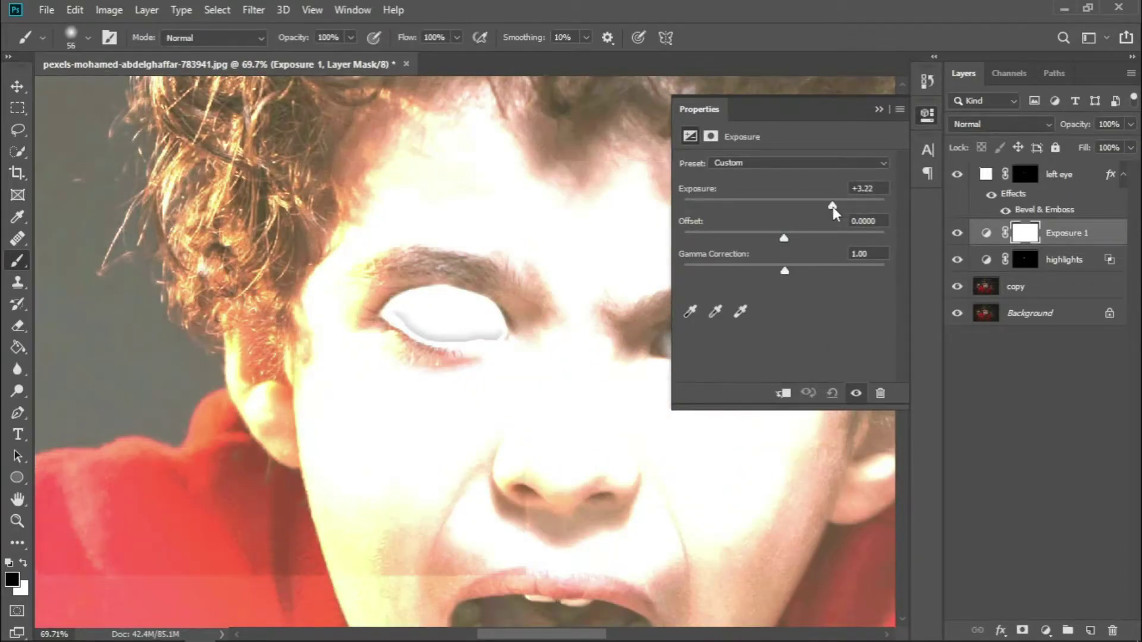
{"action": "left_click_drag", "start_coordinate": [766, 273], "coordinate": [738, 268]}
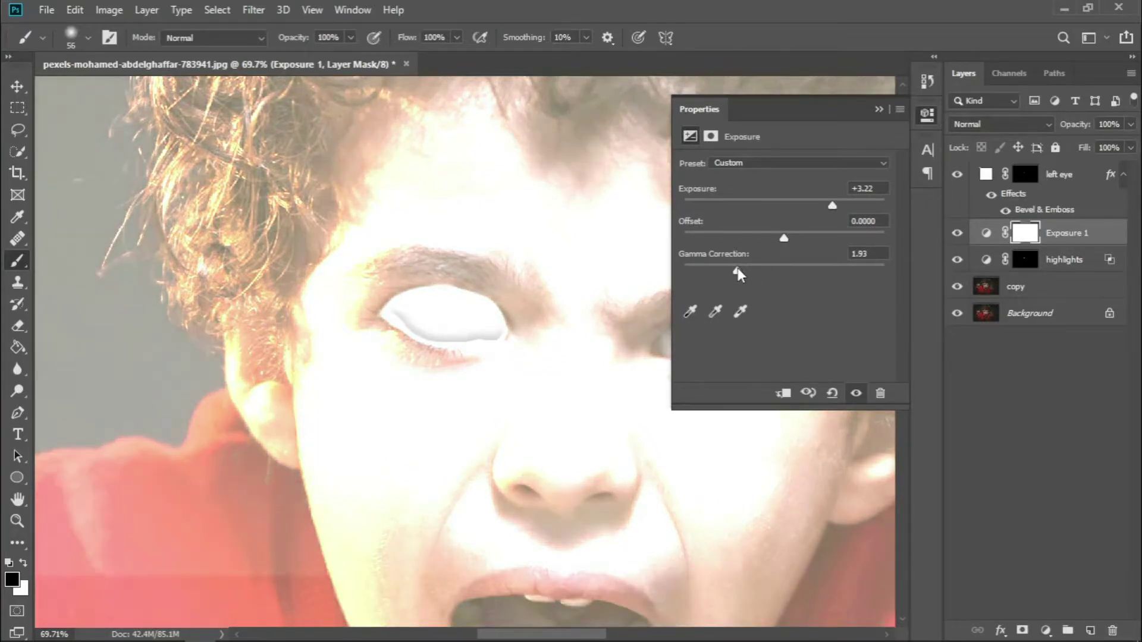
{"action": "left_click", "coordinate": [878, 109]}
Rename the Exposure 1 layer to 'brightness' and invert its mask to black.
{"action": "double_click", "coordinate": [1069, 233]}
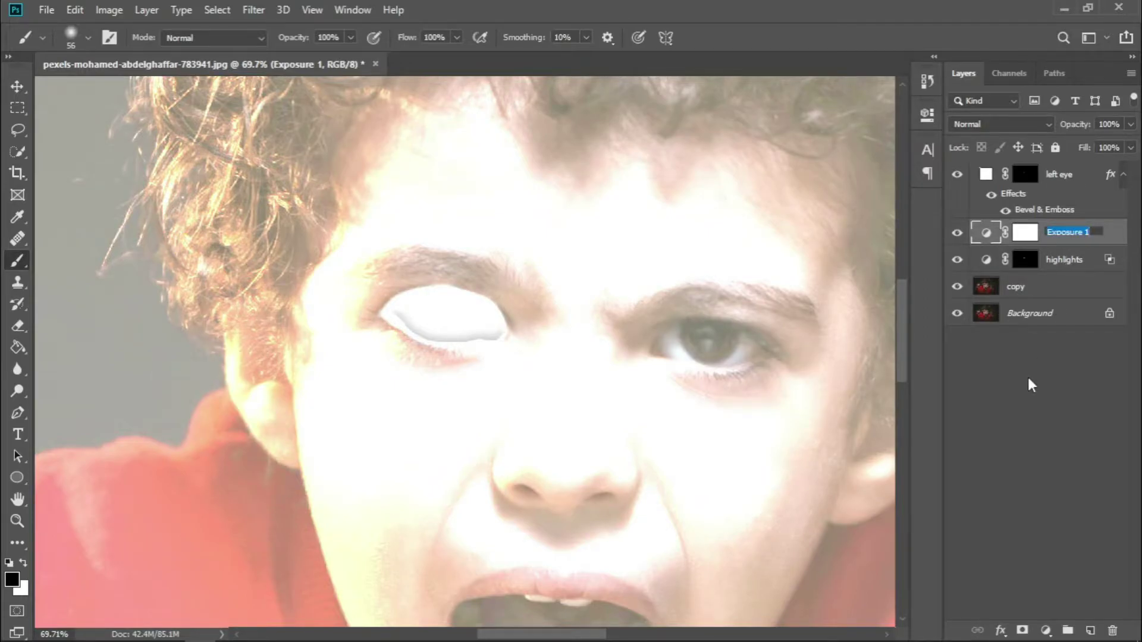
{"action": "type", "text": "brigh"}
{"action": "type", "text": "tness"}
{"action": "key", "text": "Return"}
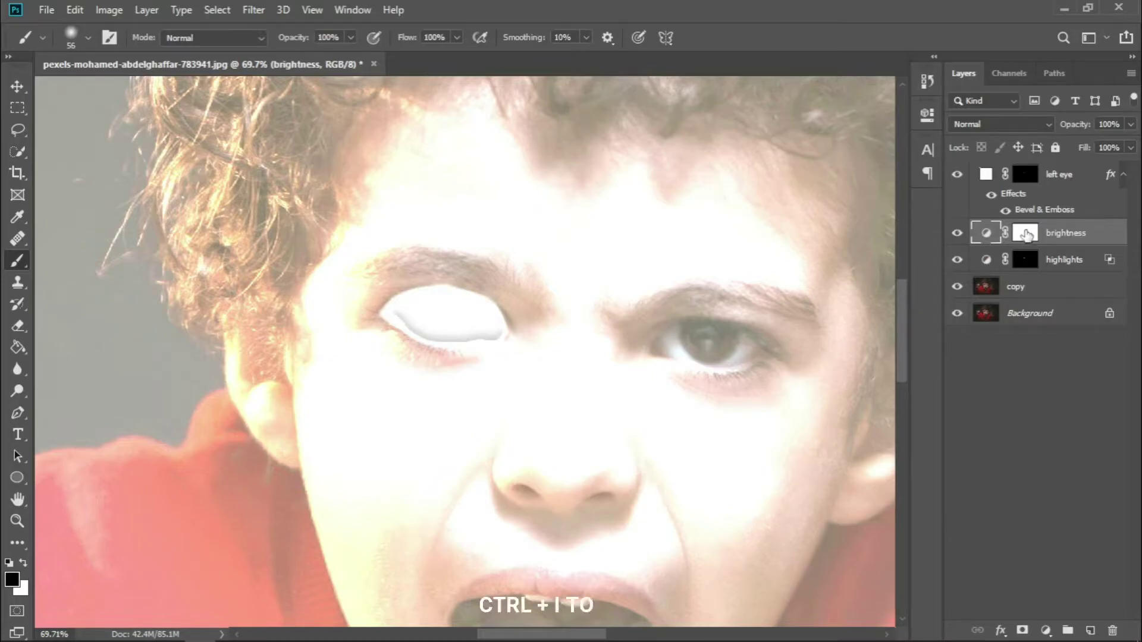
{"action": "left_click", "coordinate": [1026, 234]}
{"action": "key", "text": "ctrl+i"}
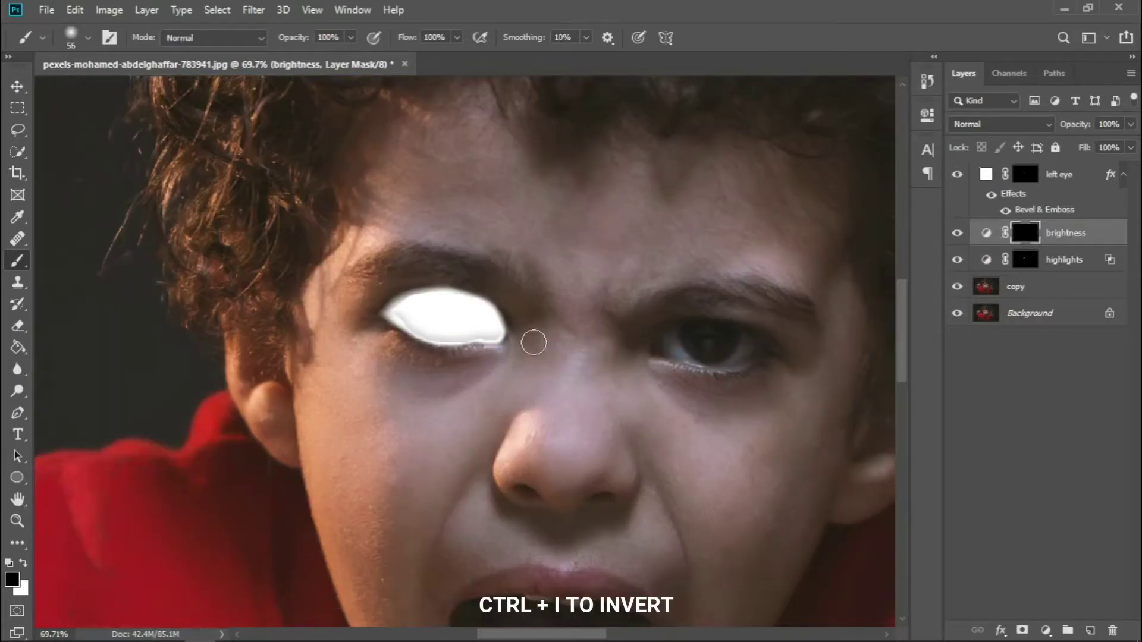
Paint a soft white glow on the brightness mask around the eye and inner corner.
{"action": "right_click", "coordinate": [499, 344]}
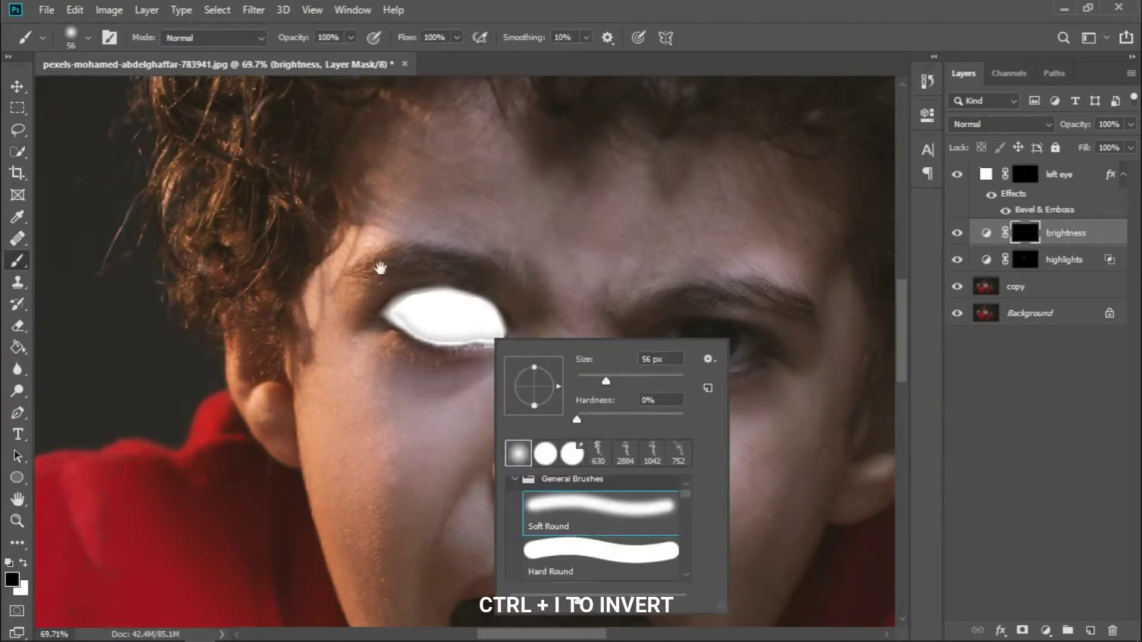
{"action": "key", "text": "Escape"}
{"action": "scroll", "coordinate": [449, 301], "scroll_direction": "up", "scroll_amount": 2, "text": "alt"}
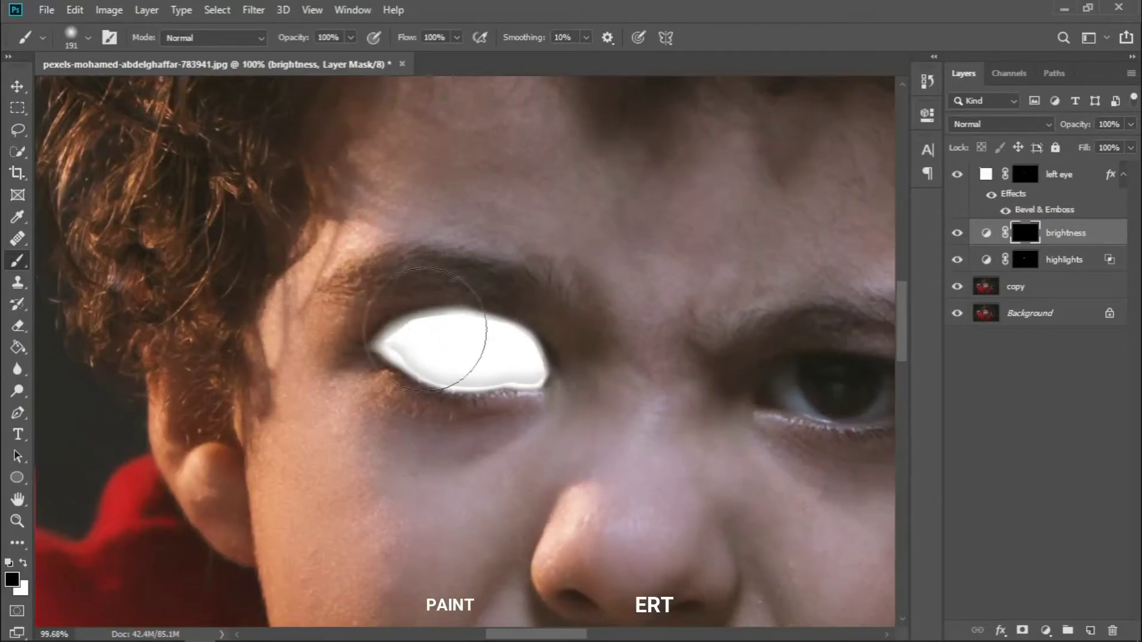
{"action": "right_click", "coordinate": [425, 329], "text": "alt"}
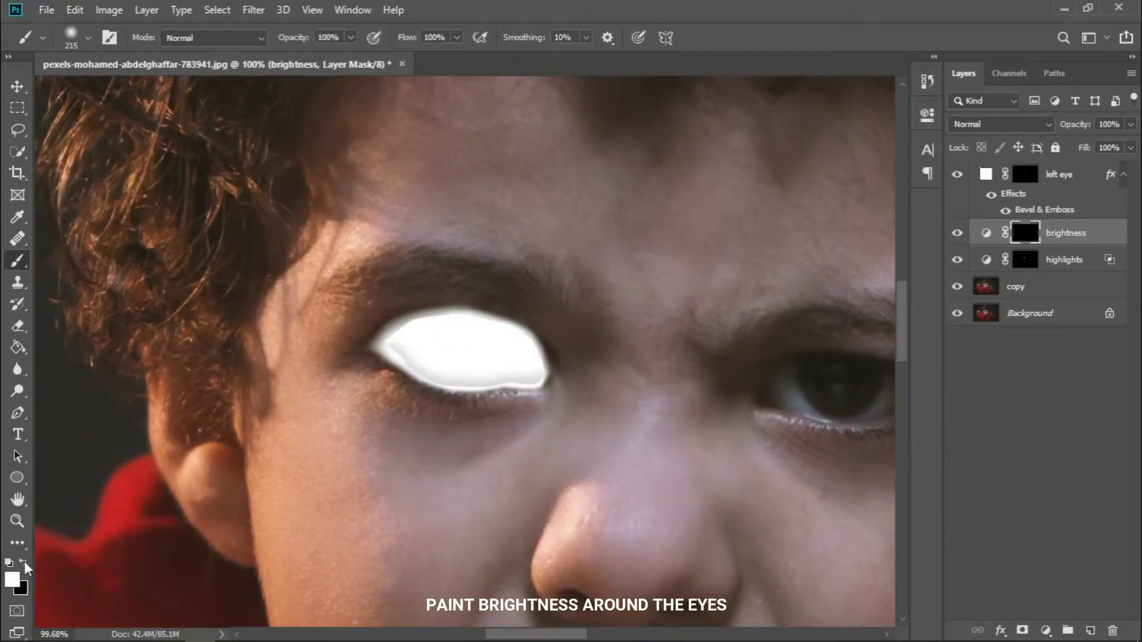
{"action": "mouse_move", "coordinate": [420, 420]}
{"action": "left_mouse_down"}
{"action": "mouse_move", "coordinate": [458, 356]}
{"action": "mouse_move", "coordinate": [548, 372]}
{"action": "left_mouse_up"}
{"action": "mouse_move", "coordinate": [522, 351]}
{"action": "left_mouse_down"}
{"action": "mouse_move", "coordinate": [459, 331]}
{"action": "mouse_move", "coordinate": [382, 356]}
{"action": "mouse_move", "coordinate": [382, 344]}
{"action": "mouse_move", "coordinate": [386, 365]}
{"action": "left_mouse_up"}
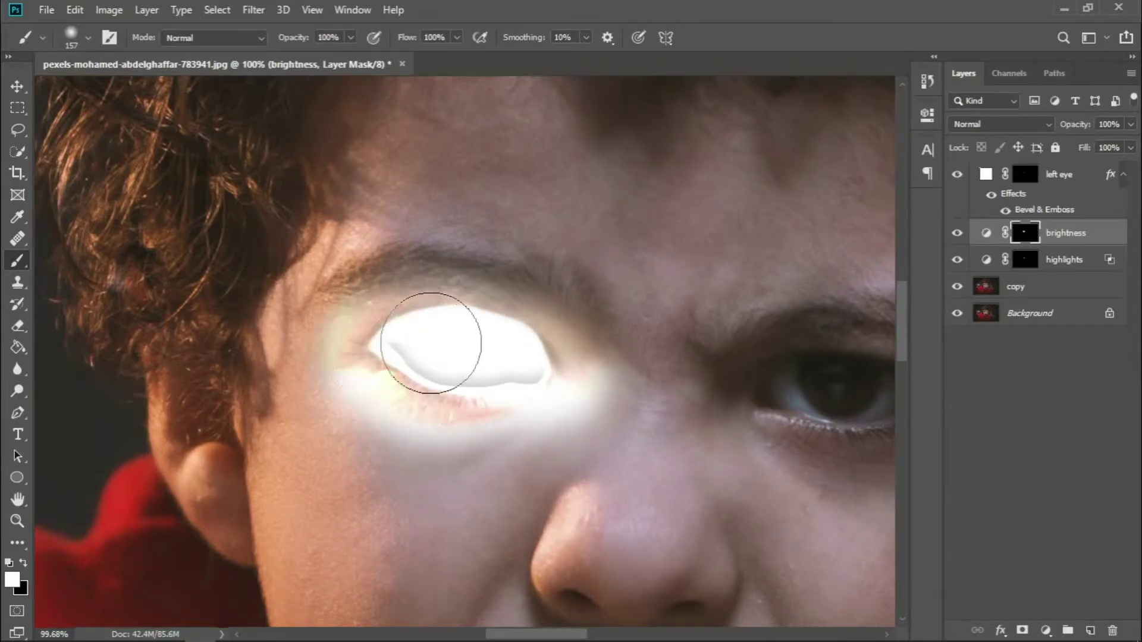
Refine the glow, painting black to remove it below the eye and on the cheek.
{"action": "key", "text": "bracketright"}
{"action": "key", "text": "x"}
{"action": "mouse_move", "coordinate": [437, 504]}
{"action": "left_mouse_down"}
{"action": "mouse_move", "coordinate": [408, 472]}
{"action": "mouse_move", "coordinate": [346, 482]}
{"action": "left_mouse_up"}
{"action": "key", "text": "x"}
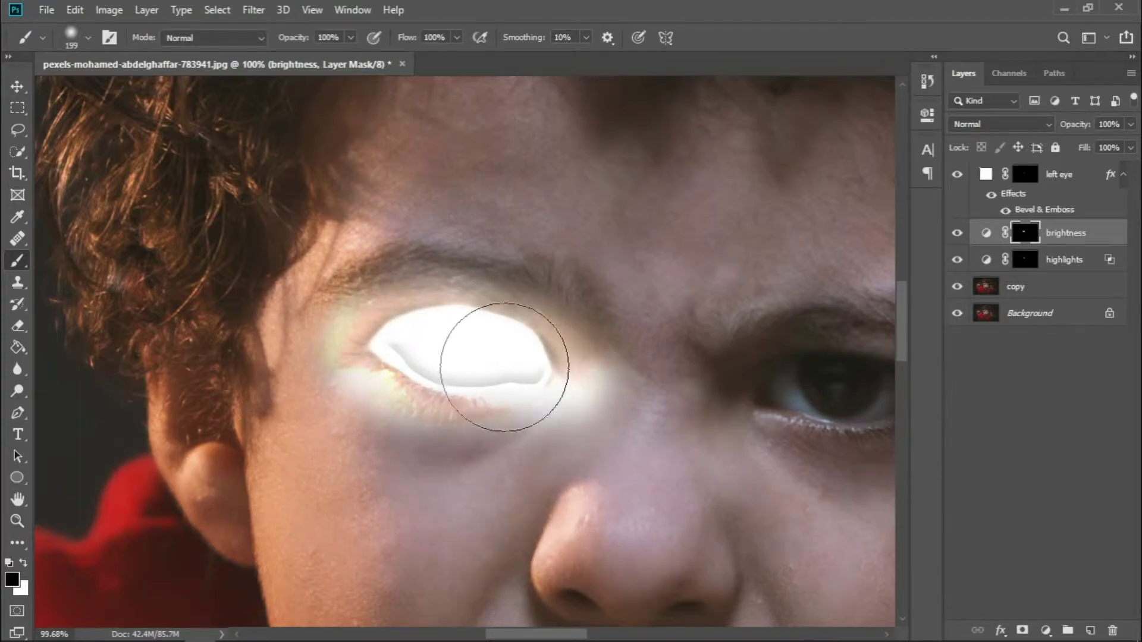
{"action": "mouse_move", "coordinate": [550, 388]}
{"action": "left_mouse_down"}
{"action": "mouse_move", "coordinate": [540, 395]}
{"action": "mouse_move", "coordinate": [484, 357]}
{"action": "mouse_move", "coordinate": [402, 344]}
{"action": "mouse_move", "coordinate": [559, 385]}
{"action": "left_mouse_up"}
{"action": "left_click_drag", "start_coordinate": [444, 312], "coordinate": [472, 247]}
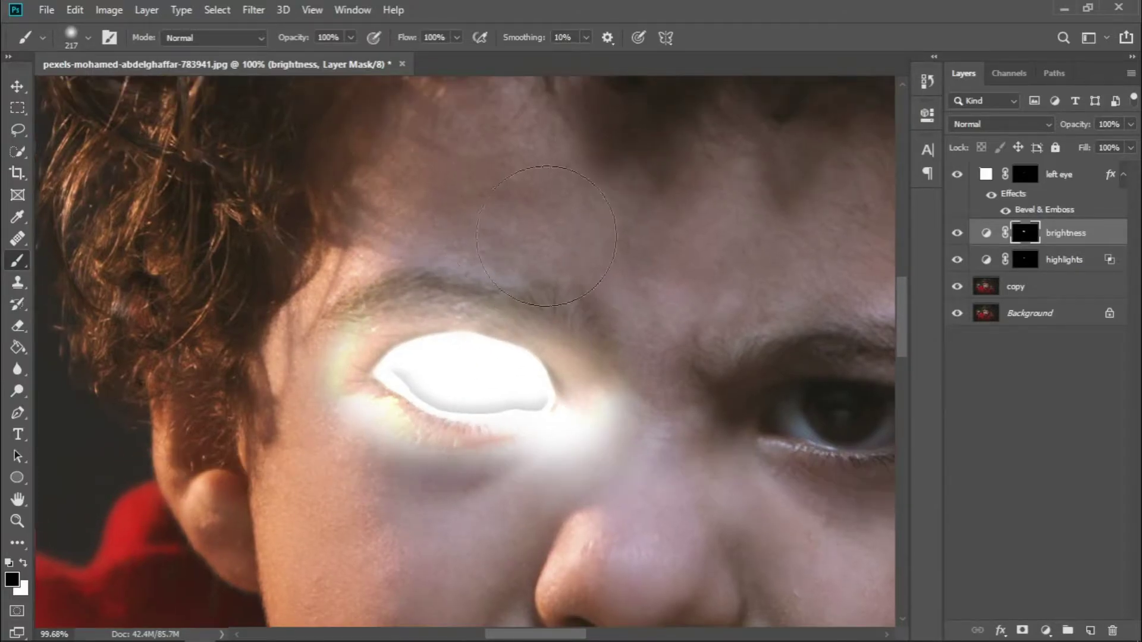
{"action": "key", "text": "x"}
{"action": "key", "text": "x"}
{"action": "left_click_drag", "start_coordinate": [454, 332], "coordinate": [483, 362]}
{"action": "key", "text": "x"}
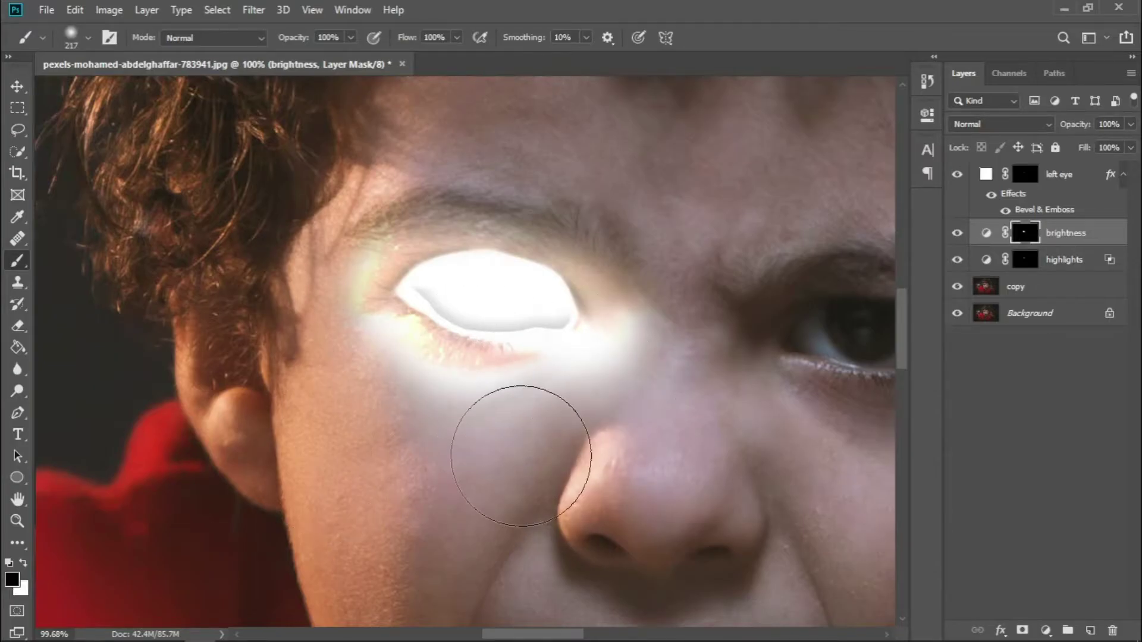
{"action": "mouse_move", "coordinate": [522, 459]}
{"action": "left_mouse_down"}
{"action": "mouse_move", "coordinate": [331, 438]}
{"action": "mouse_move", "coordinate": [367, 475]}
{"action": "left_mouse_up"}
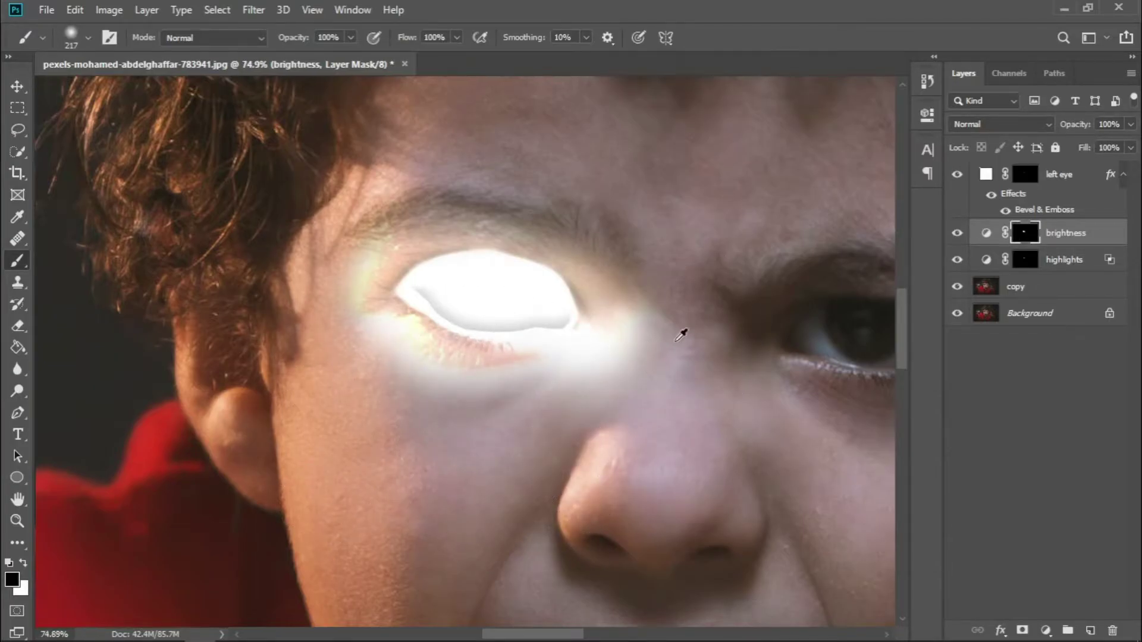
Set the brightness layer's Gamma Correction to 3.26.
{"action": "scroll", "coordinate": [682, 331], "scroll_direction": "down", "scroll_amount": 5}
{"action": "scroll", "coordinate": [568, 326], "scroll_direction": "up", "scroll_amount": 1}
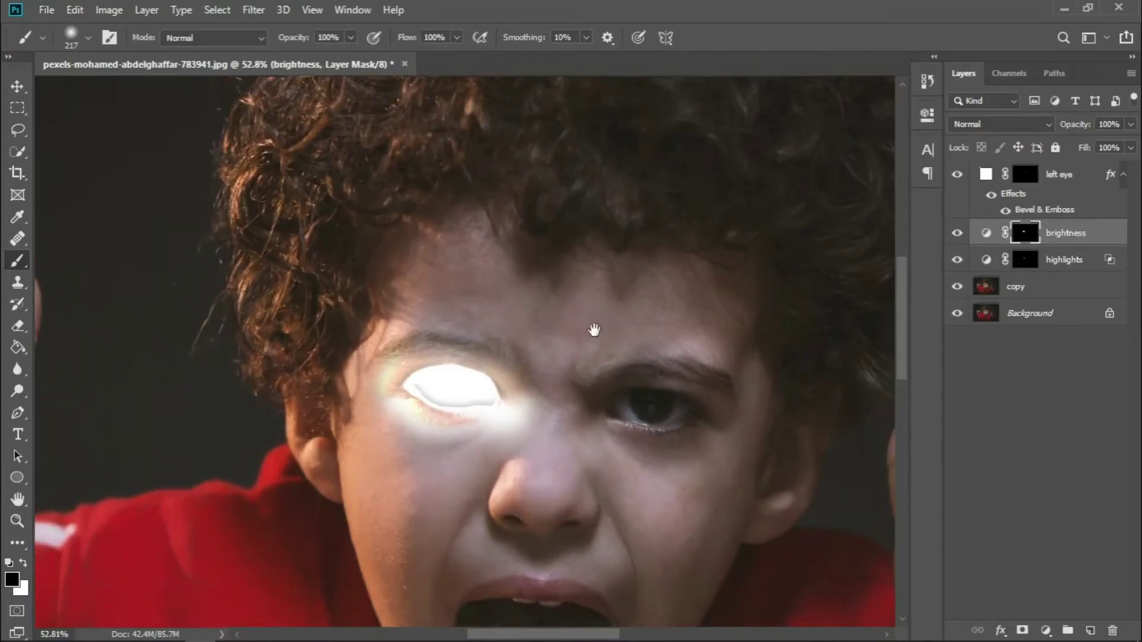
{"action": "left_click_drag", "start_coordinate": [594, 330], "coordinate": [617, 311]}
{"action": "scroll", "coordinate": [437, 429], "scroll_direction": "up", "scroll_amount": 2}
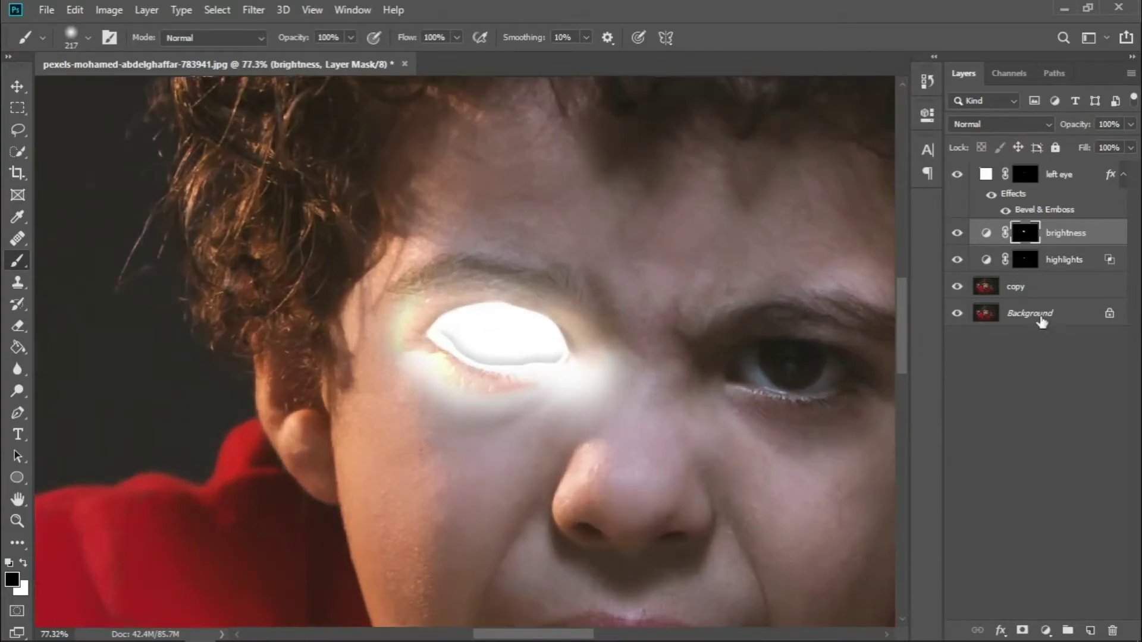
{"action": "double_click", "coordinate": [986, 233]}
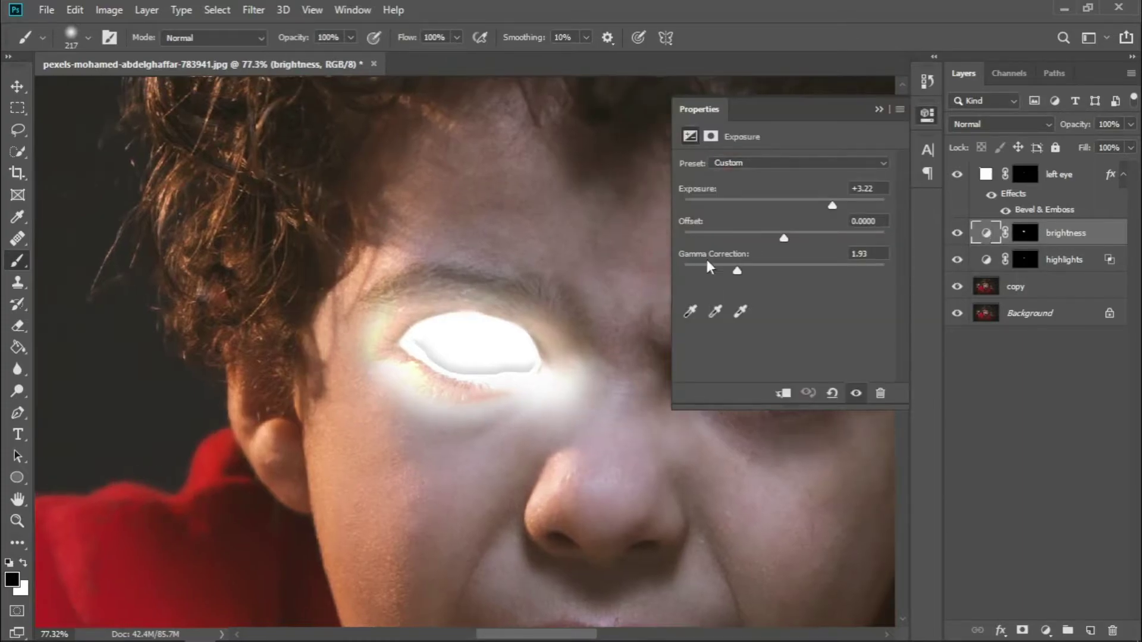
{"action": "mouse_move", "coordinate": [741, 269]}
{"action": "left_mouse_down"}
{"action": "mouse_move", "coordinate": [767, 271]}
{"action": "mouse_move", "coordinate": [708, 275]}
{"action": "left_mouse_up"}
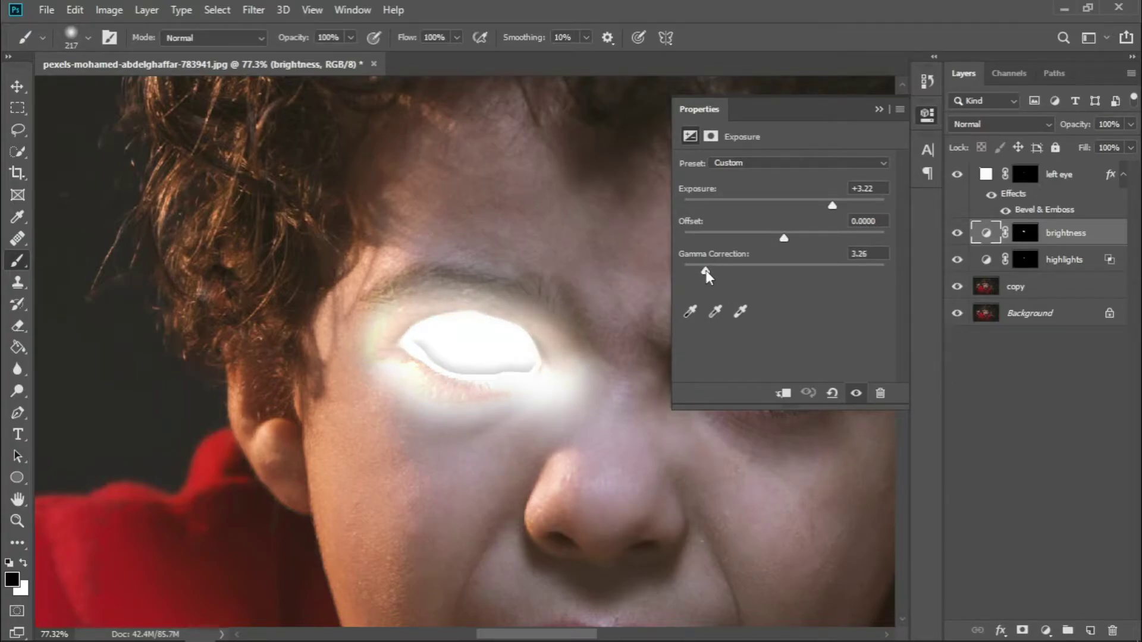
{"action": "left_click", "coordinate": [881, 109]}
{"action": "scroll", "coordinate": [622, 204], "scroll_direction": "down", "scroll_amount": 3}
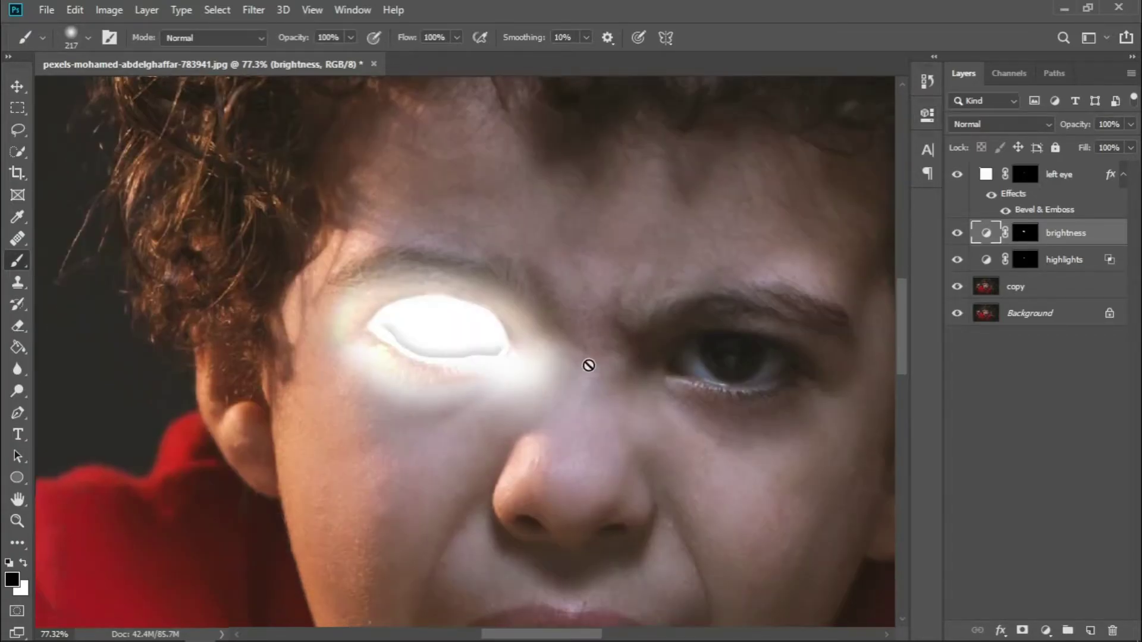
{"action": "scroll", "coordinate": [704, 311], "scroll_direction": "down", "scroll_amount": 1}
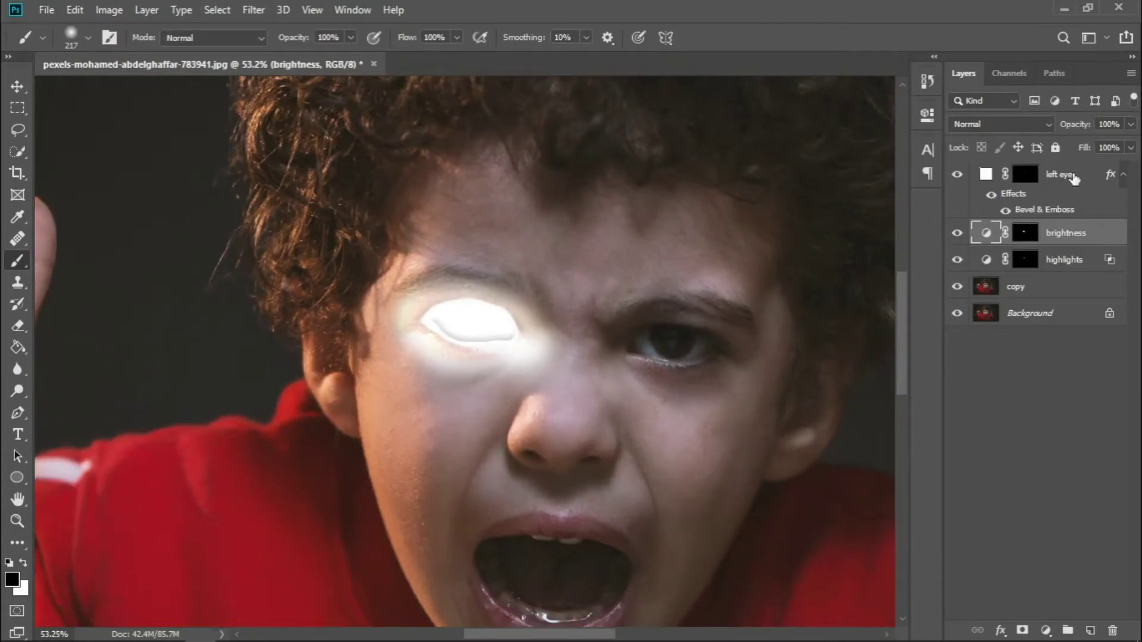
{"action": "left_click", "coordinate": [1064, 174]}
Add a #ffffff Solid Color fill layer named Glow and invert its mask to hide it.
{"action": "left_click", "coordinate": [1046, 630]}
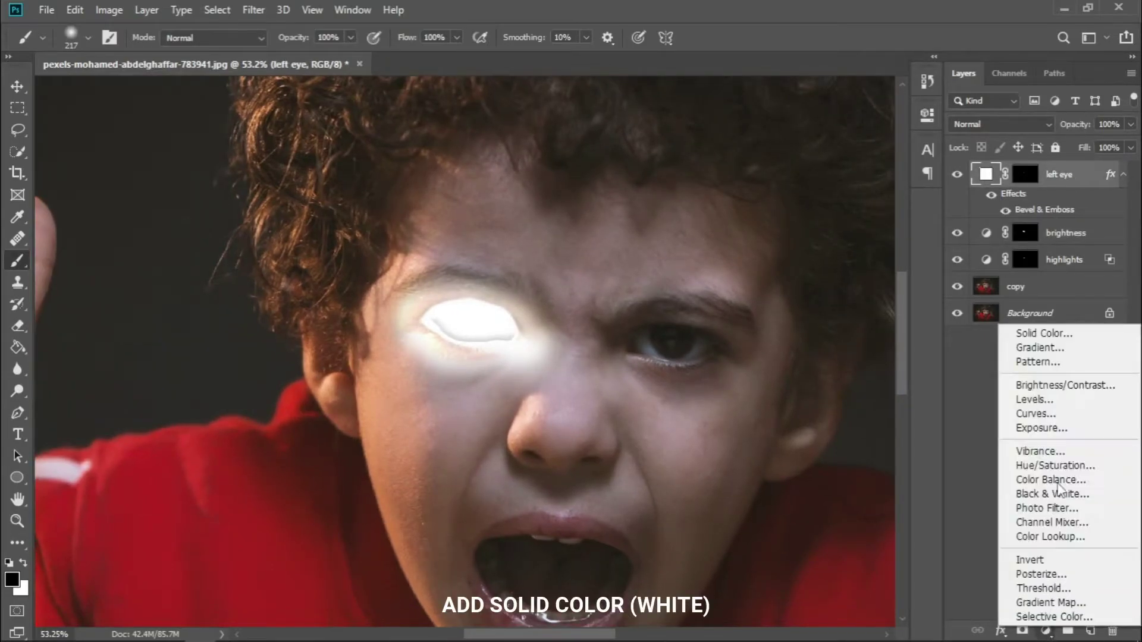
{"action": "left_click", "coordinate": [1041, 331]}
{"action": "type", "text": "ffffff"}
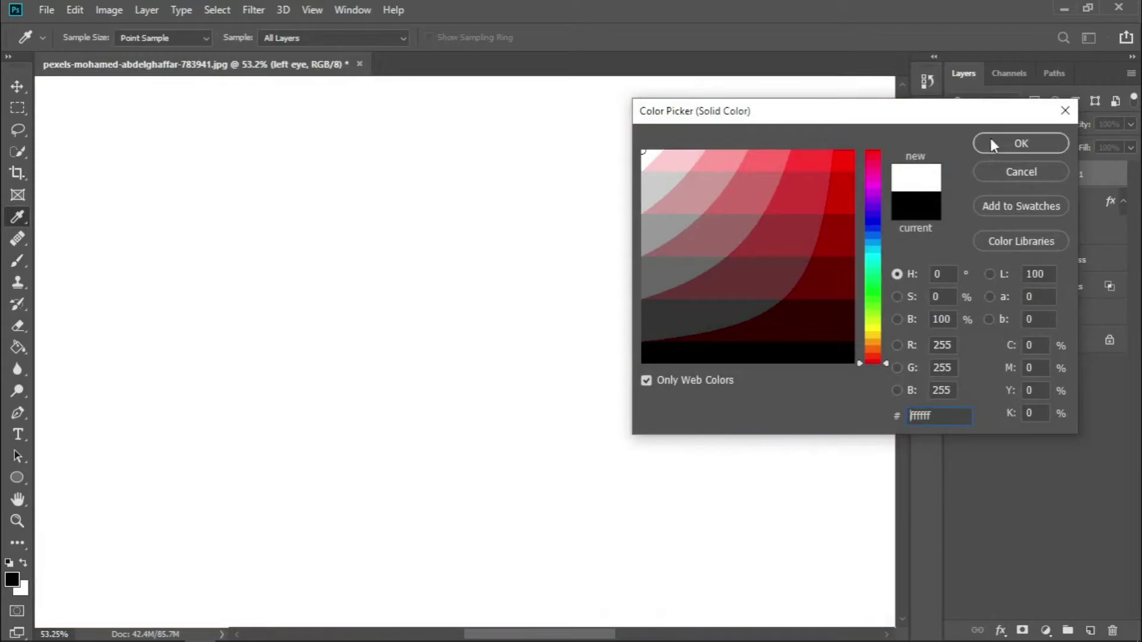
{"action": "left_click", "coordinate": [1021, 143]}
{"action": "type", "text": "Glow"}
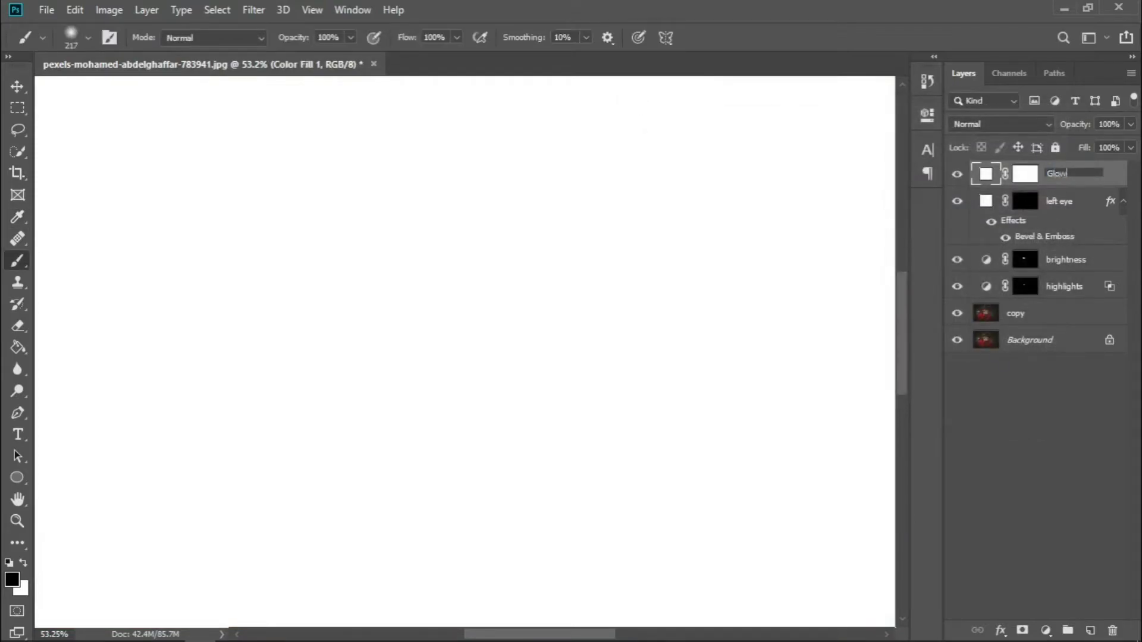
{"action": "key", "text": "Return"}
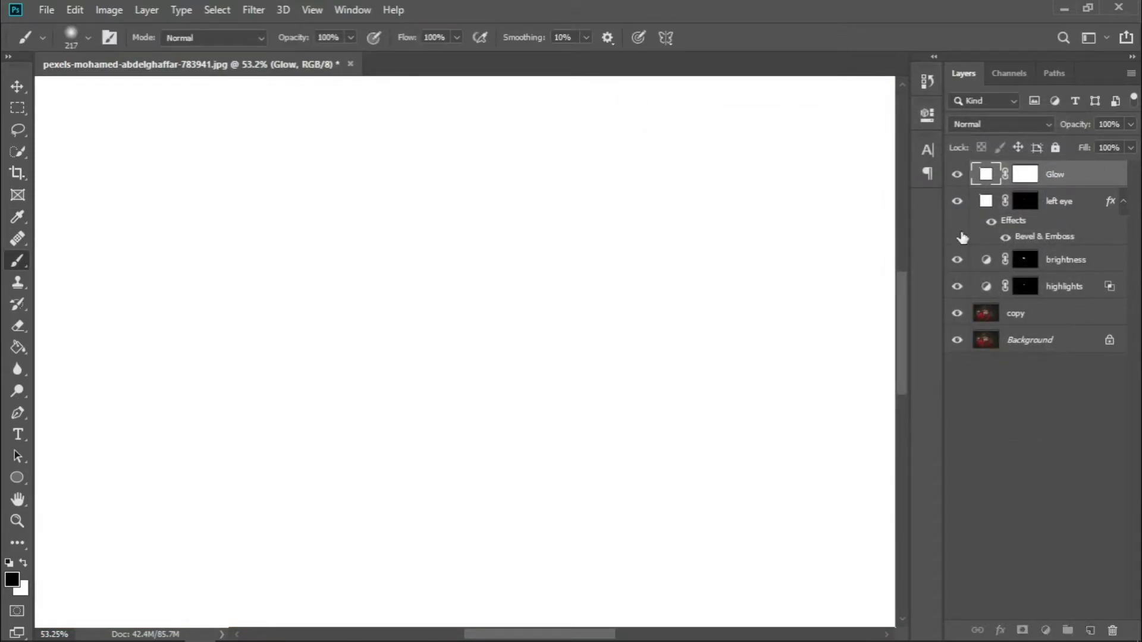
{"action": "key", "text": "ctrl+backslash"}
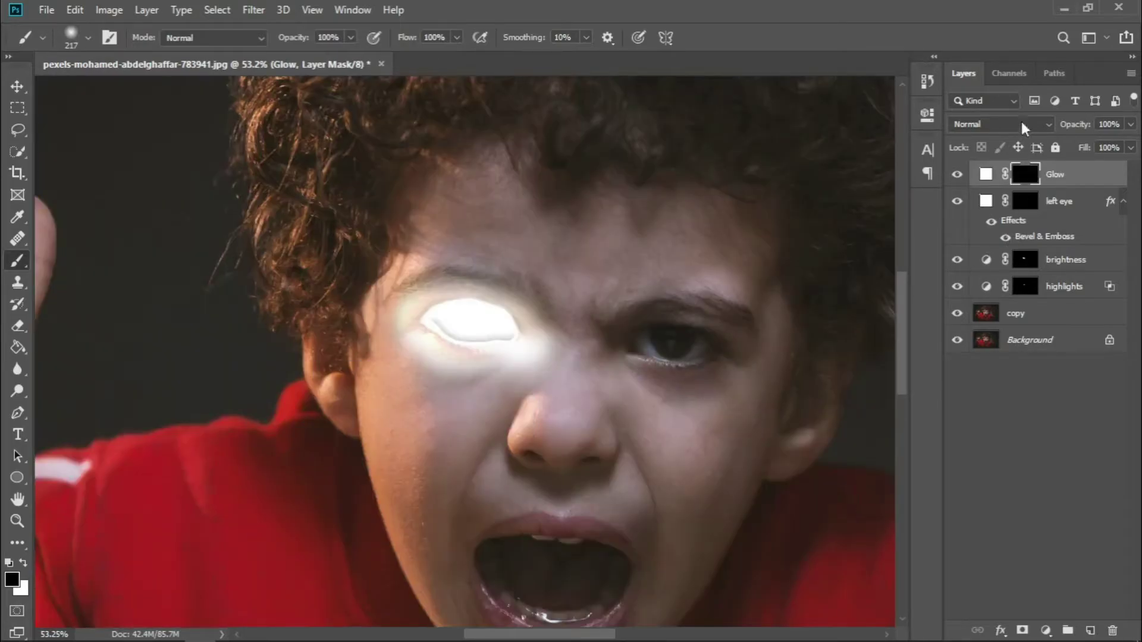
Set Glow to Screen blending and paint a soft ~570 px white glow over the left eye.
{"action": "left_click", "coordinate": [1023, 126]}
{"action": "left_click", "coordinate": [958, 259]}
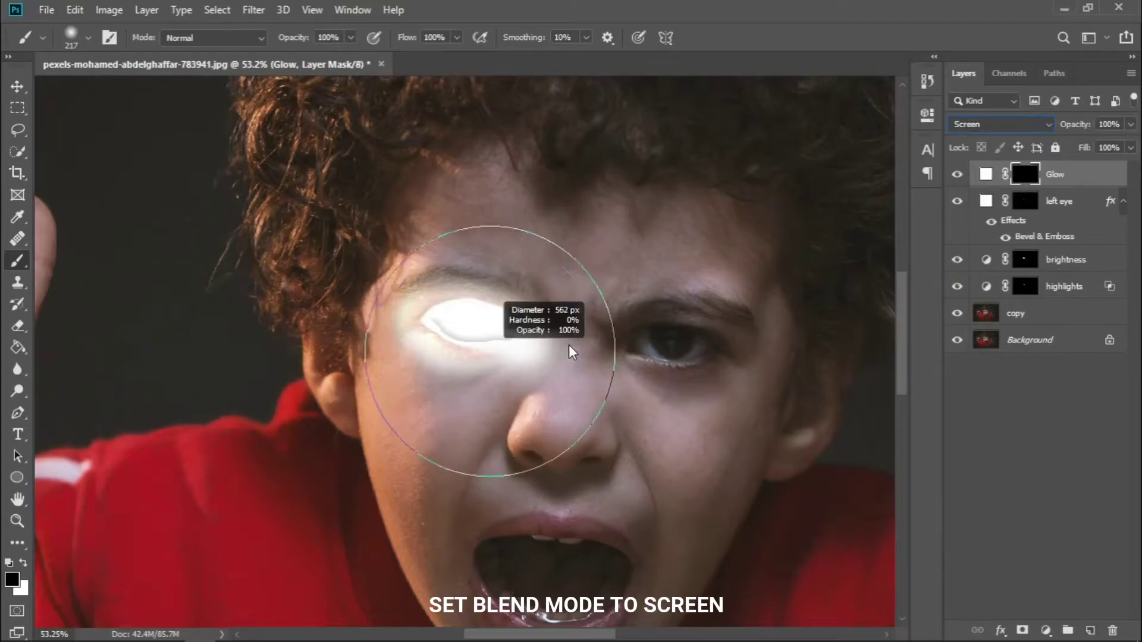
{"action": "right_click", "coordinate": [488, 334]}
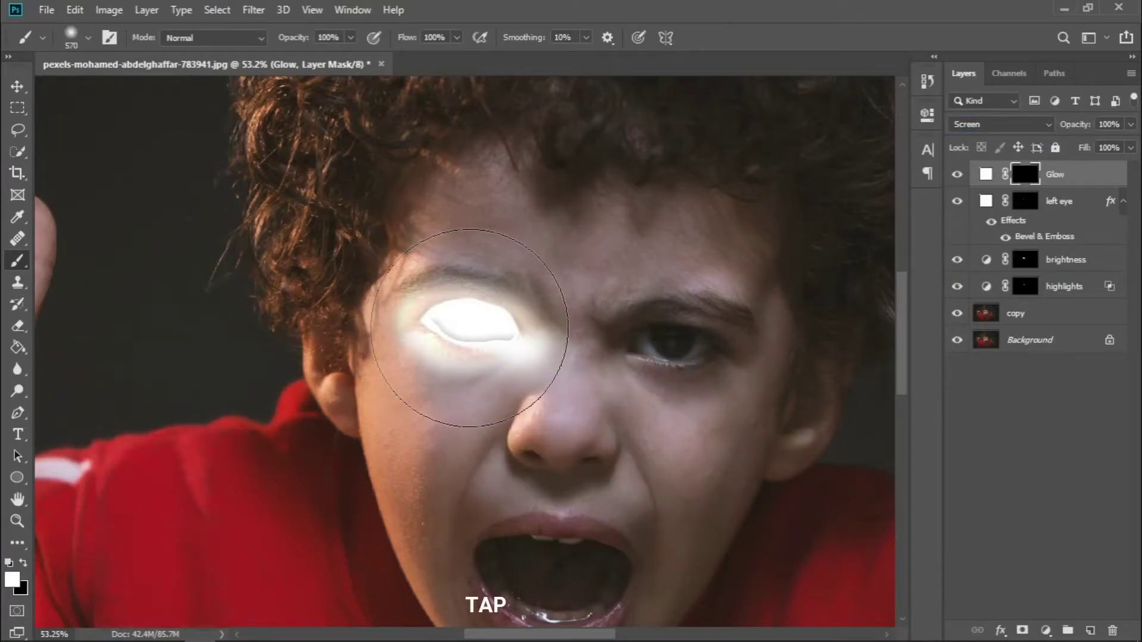
{"action": "left_click", "coordinate": [469, 328]}
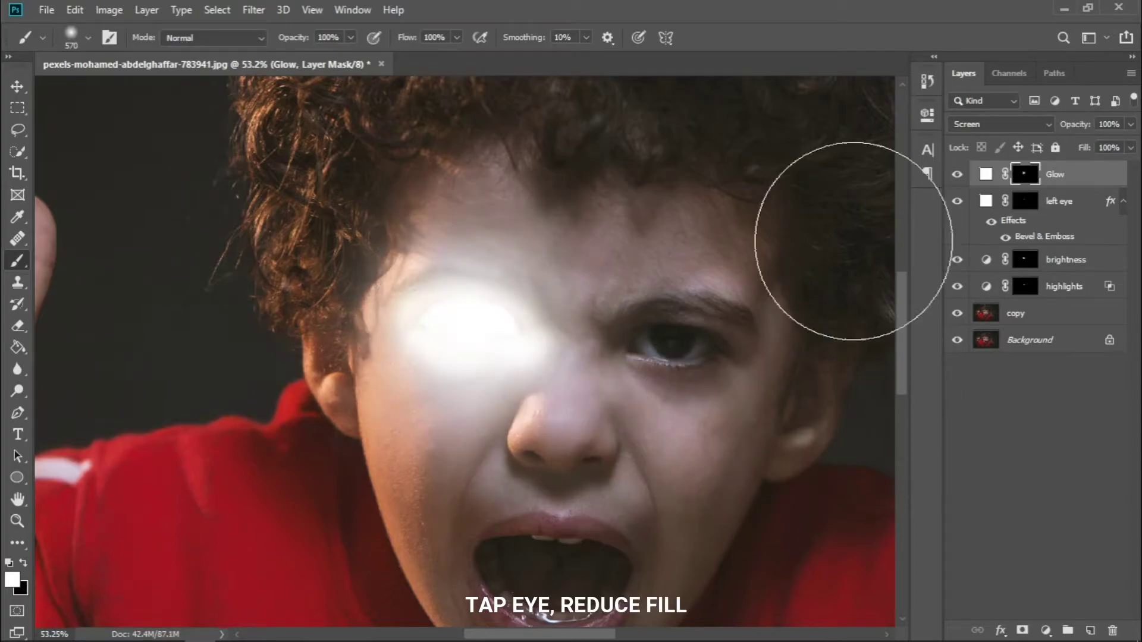
Set the Glow layer's Fill to 80%.
{"action": "left_click", "coordinate": [1130, 149]}
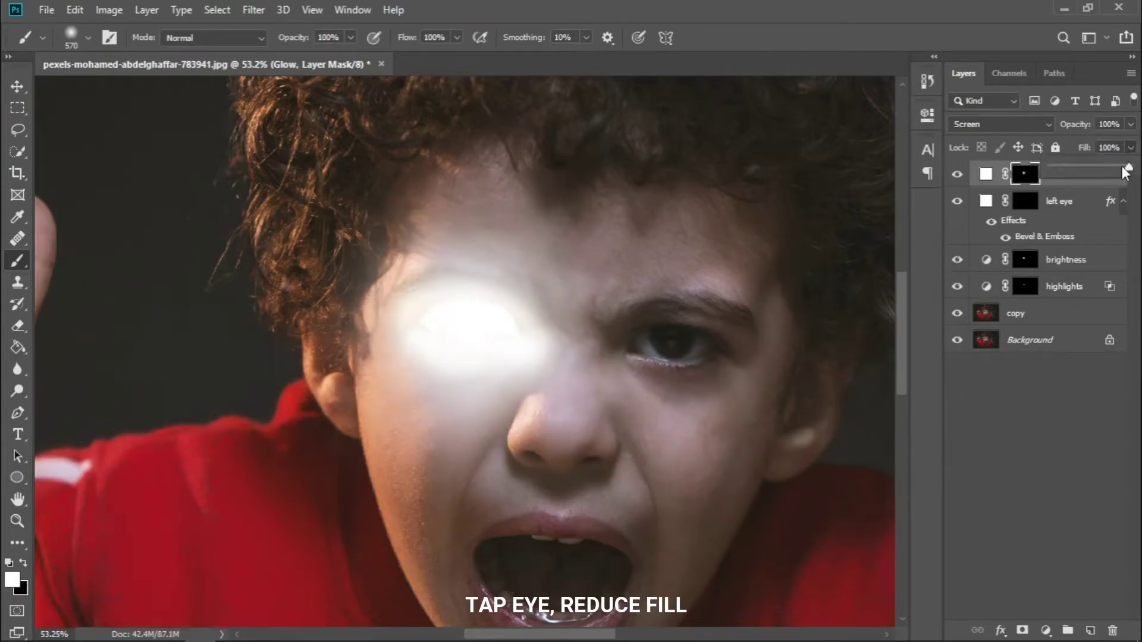
{"action": "left_click_drag", "start_coordinate": [1100, 166], "coordinate": [1109, 170]}
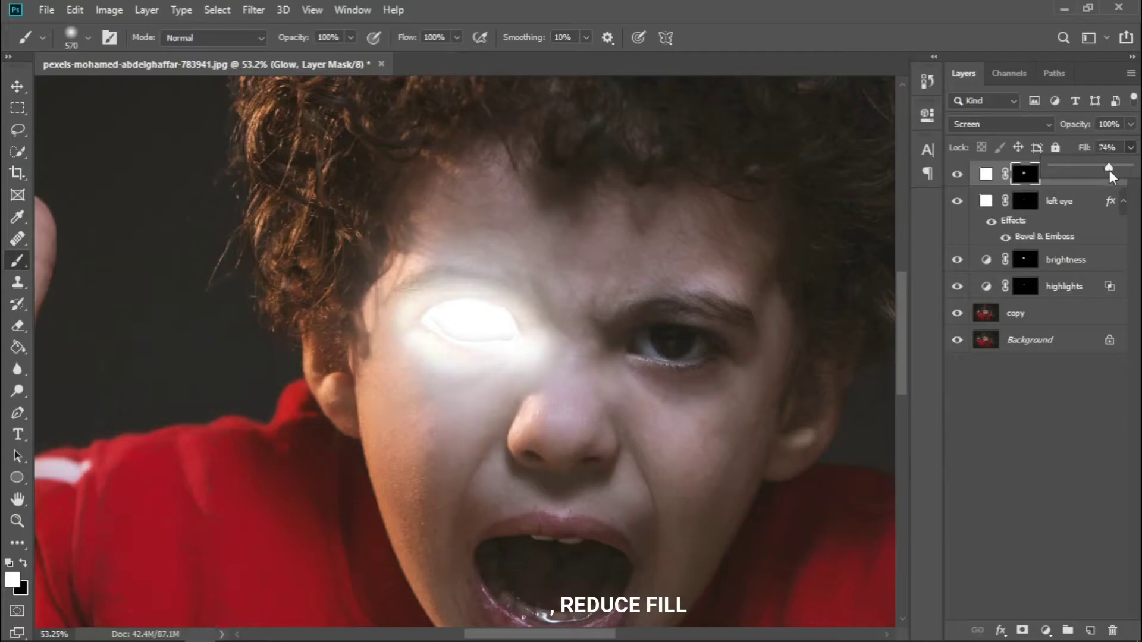
{"action": "type", "text": "80"}
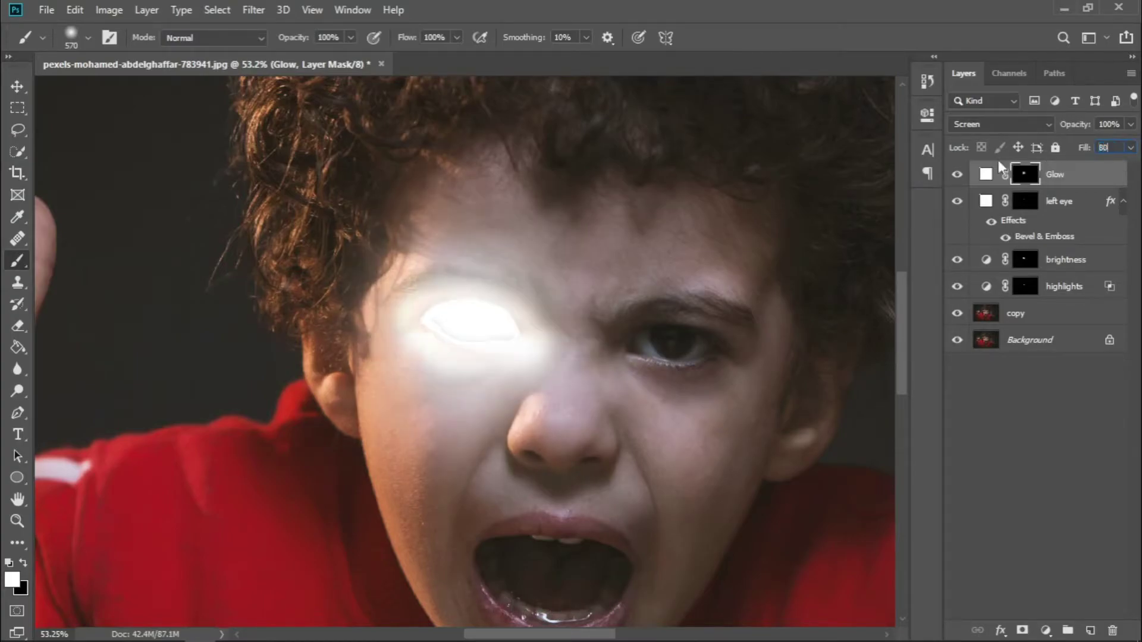
{"action": "key", "text": "Return"}
Paint black on the brightness layer's mask beside the eye to reduce the brightness.
{"action": "scroll", "coordinate": [583, 452], "scroll_direction": "down", "scroll_amount": 5}
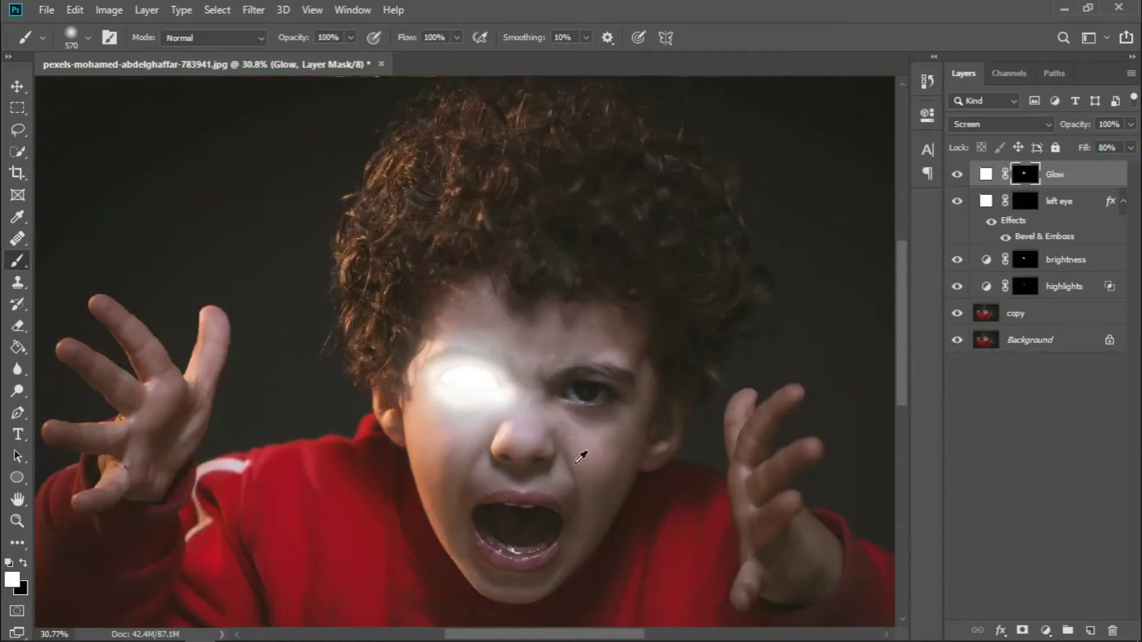
{"action": "scroll", "coordinate": [541, 434], "scroll_direction": "up", "scroll_amount": 5}
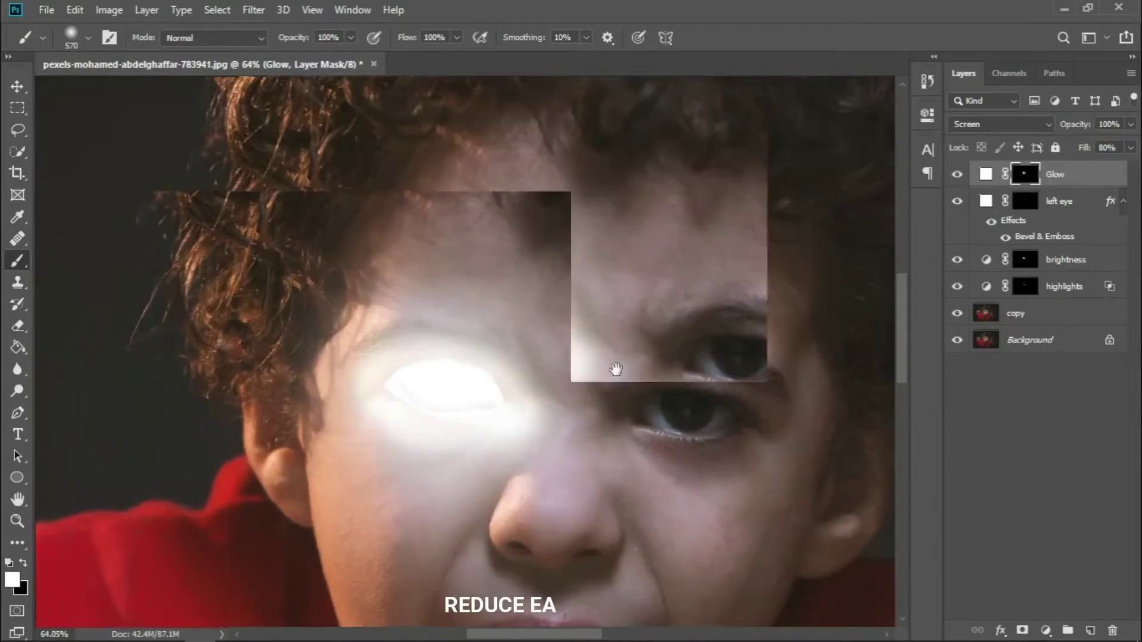
{"action": "key", "text": "bracketleft"}
{"action": "key", "text": "bracketleft"}
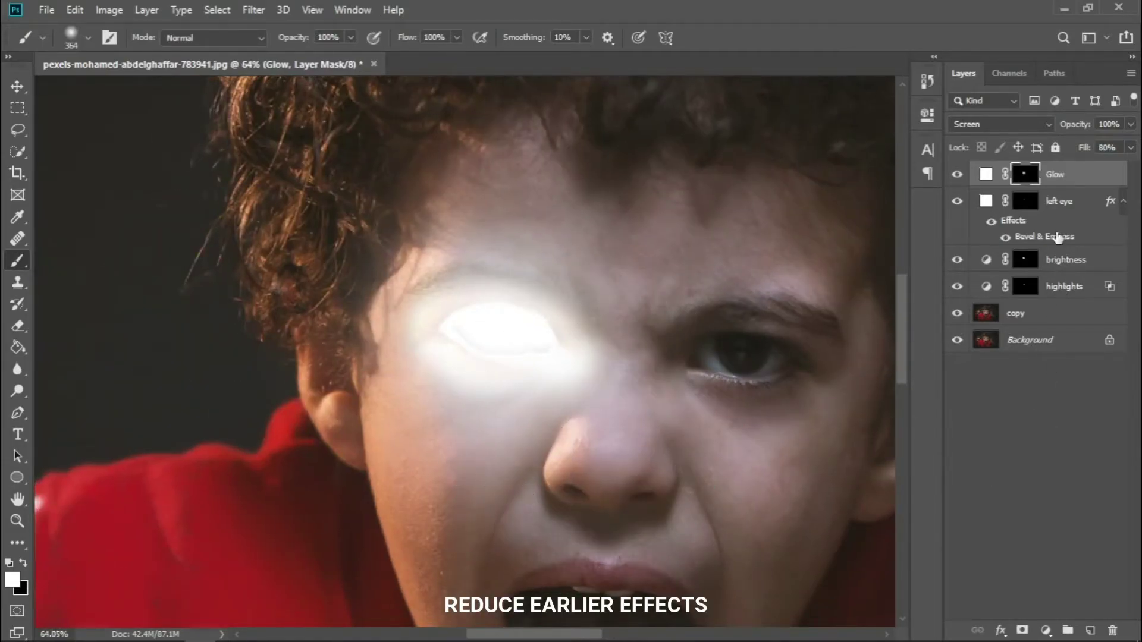
{"action": "left_click", "coordinate": [1058, 266]}
{"action": "key", "text": "x"}
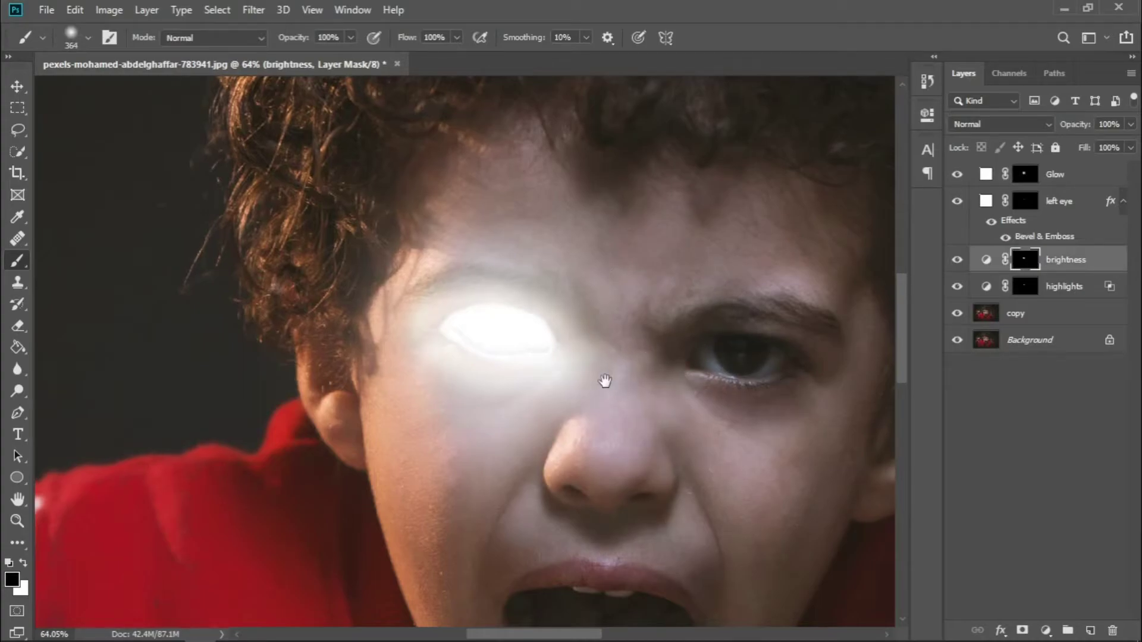
{"action": "left_click_drag", "start_coordinate": [604, 377], "coordinate": [485, 384]}
Remove excess brightness between the eyes and soften the highlight glow below the white eye.
{"action": "scroll", "coordinate": [233, 414], "scroll_direction": "up", "scroll_amount": 3}
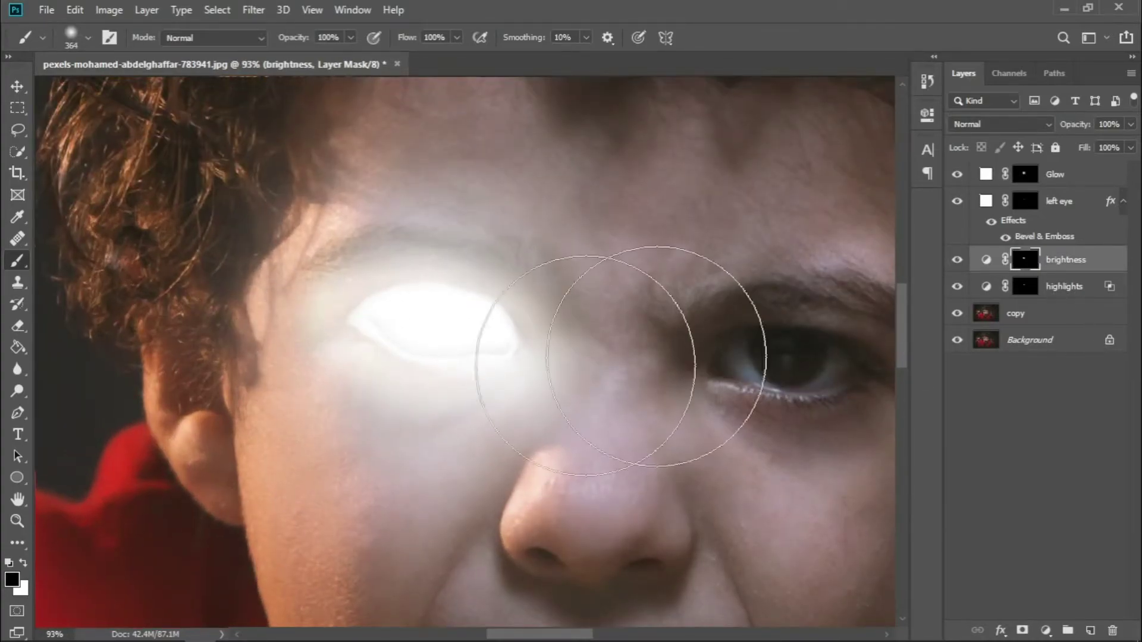
{"action": "key", "text": "alt+bracketleft"}
{"action": "left_click_drag", "start_coordinate": [393, 398], "coordinate": [279, 393]}
{"action": "scroll", "coordinate": [334, 363], "scroll_direction": "up", "scroll_amount": 2}
{"action": "left_click_drag", "start_coordinate": [345, 356], "coordinate": [375, 356]}
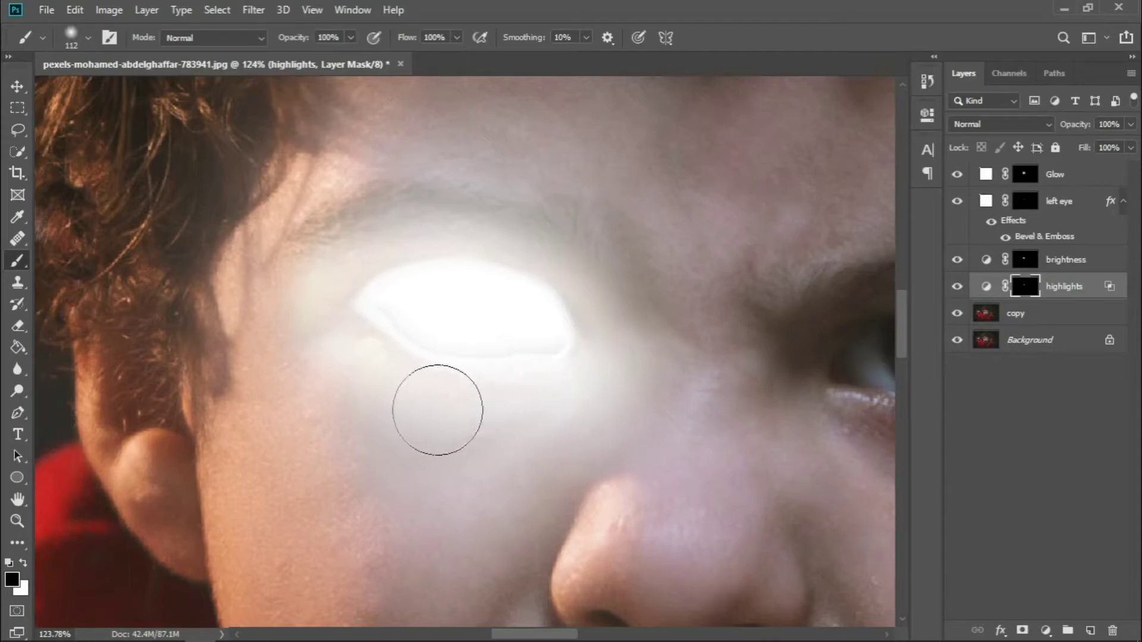
{"action": "left_click_drag", "start_coordinate": [395, 393], "coordinate": [342, 356]}
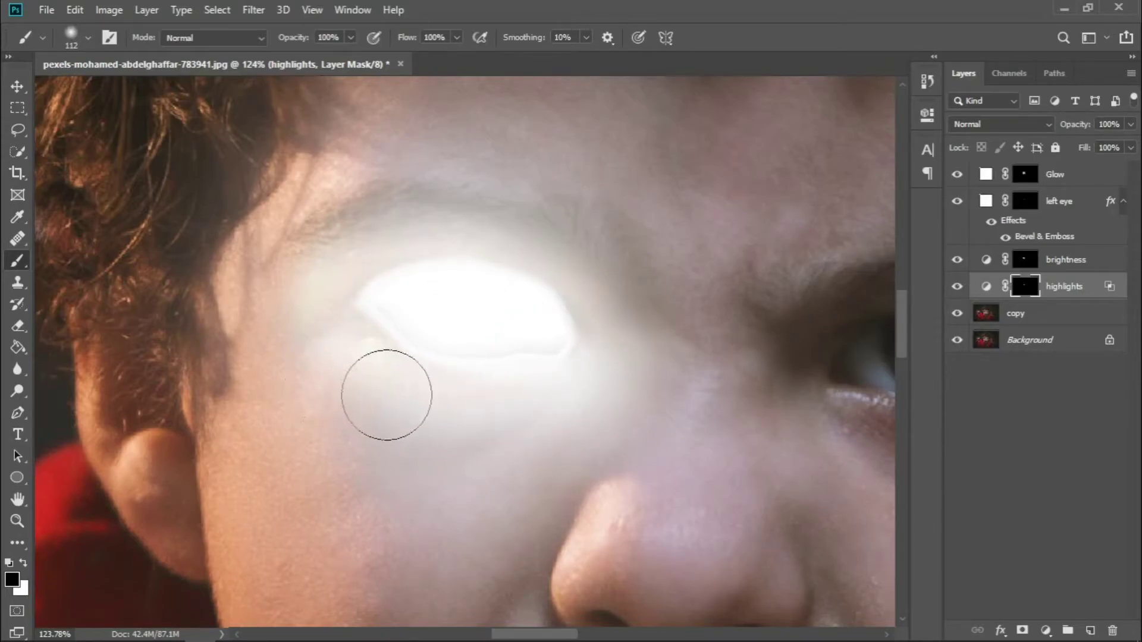
Toggle the Glow layer off and on to compare the result.
{"action": "left_click", "coordinate": [957, 174]}
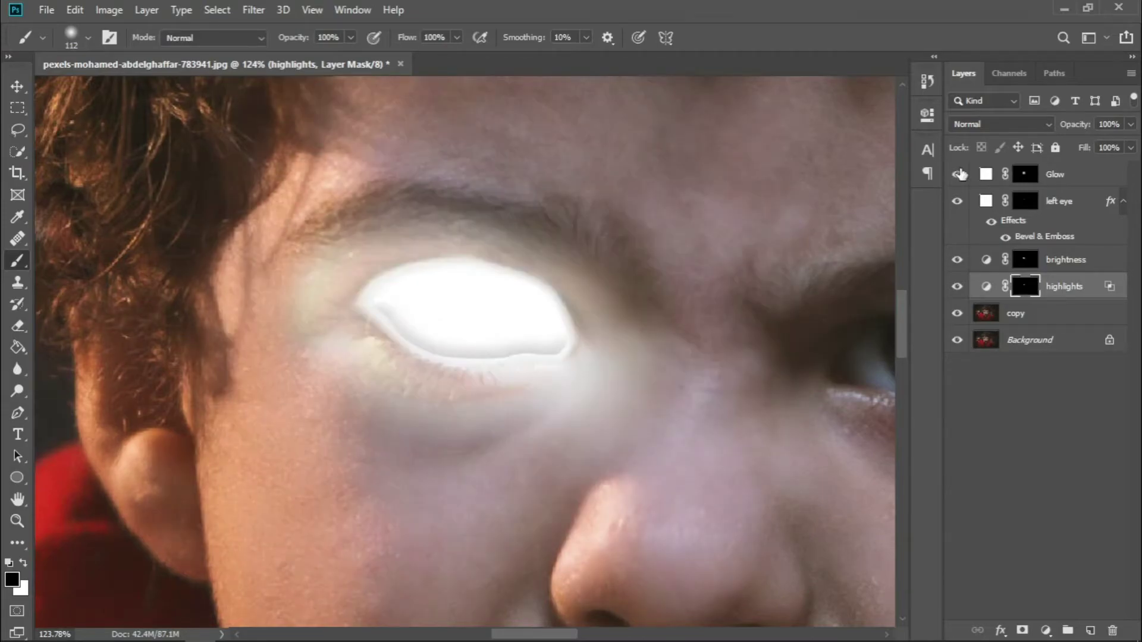
{"action": "left_click", "coordinate": [957, 175]}
{"action": "scroll", "coordinate": [619, 327], "scroll_direction": "down", "scroll_amount": 5}
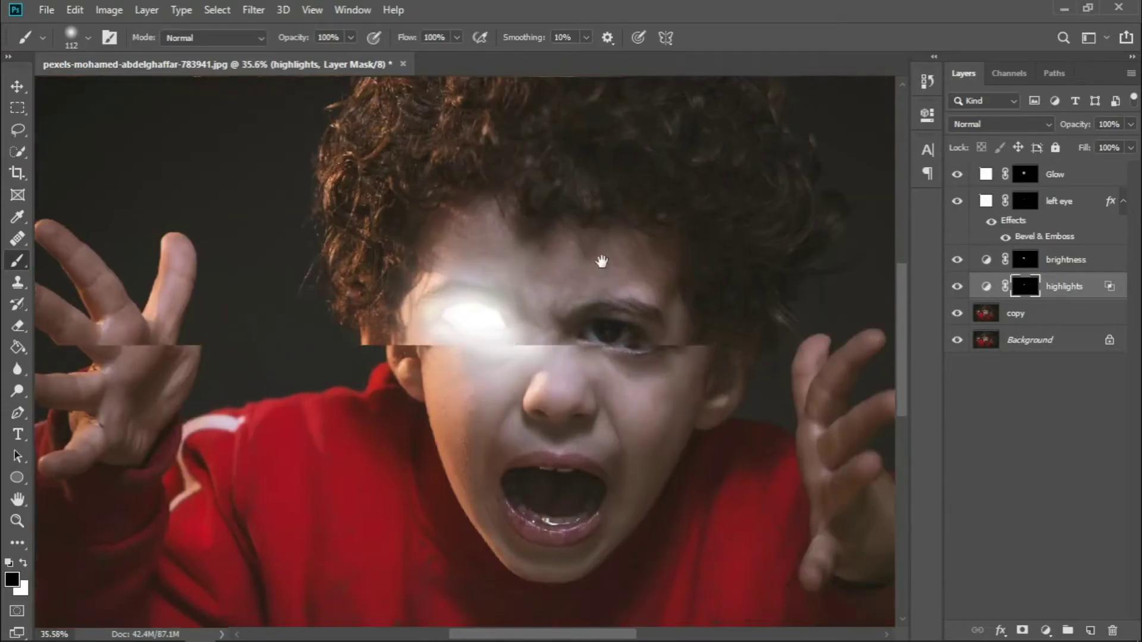
{"action": "scroll", "coordinate": [642, 300], "scroll_direction": "up", "scroll_amount": 1}
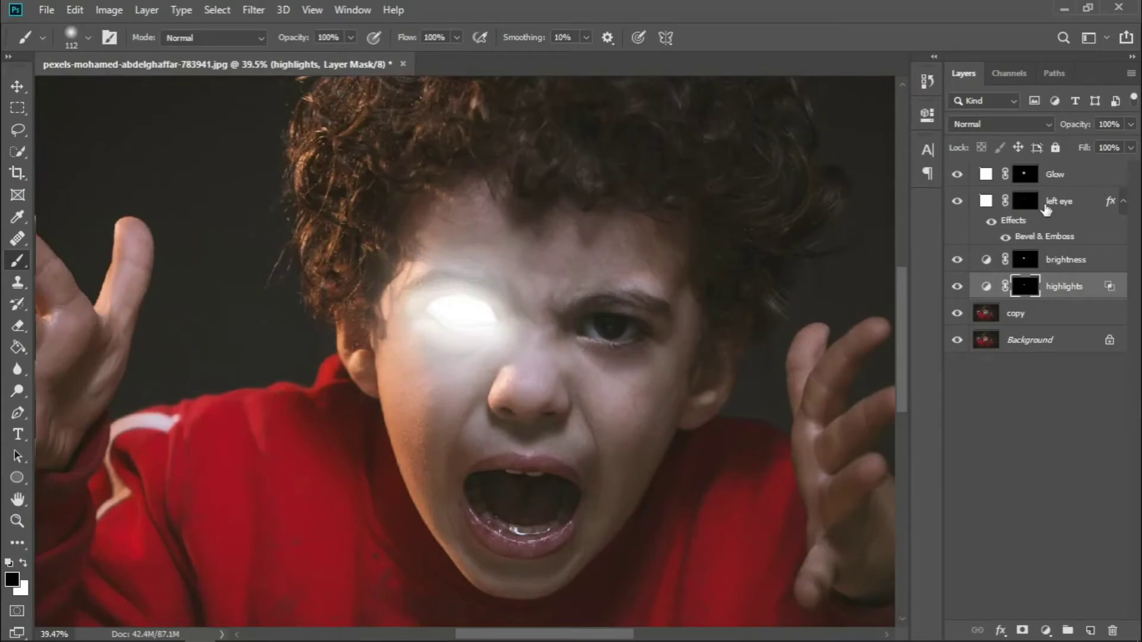
Target the left eye layer's mask and trace the second eye with the Pen tool.
{"action": "left_click", "coordinate": [1065, 203]}
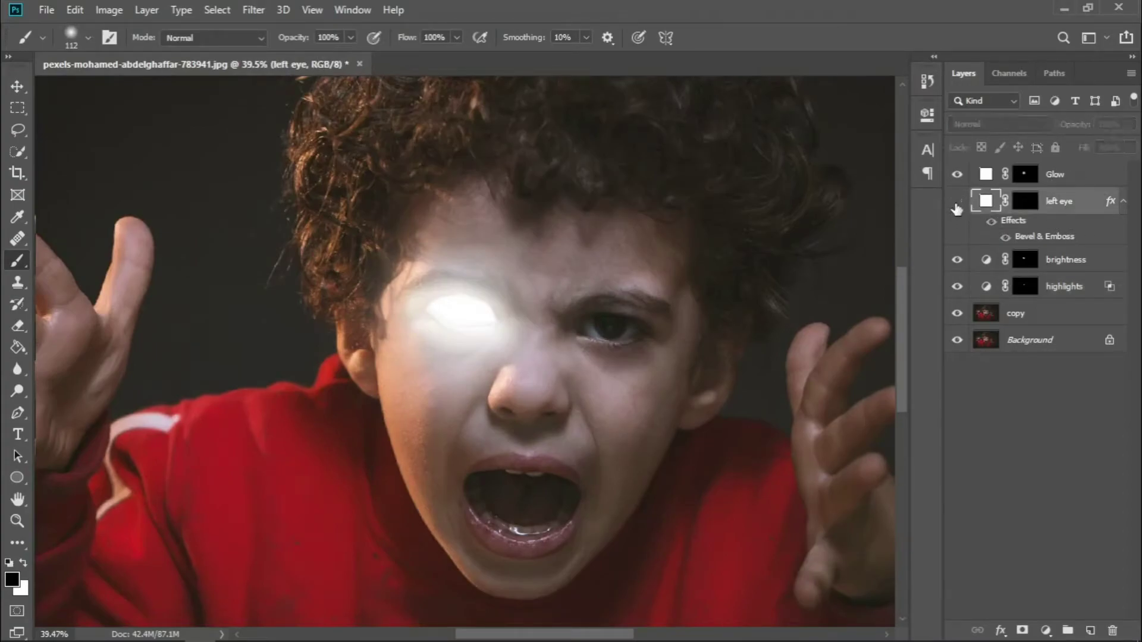
{"action": "left_click", "coordinate": [957, 202]}
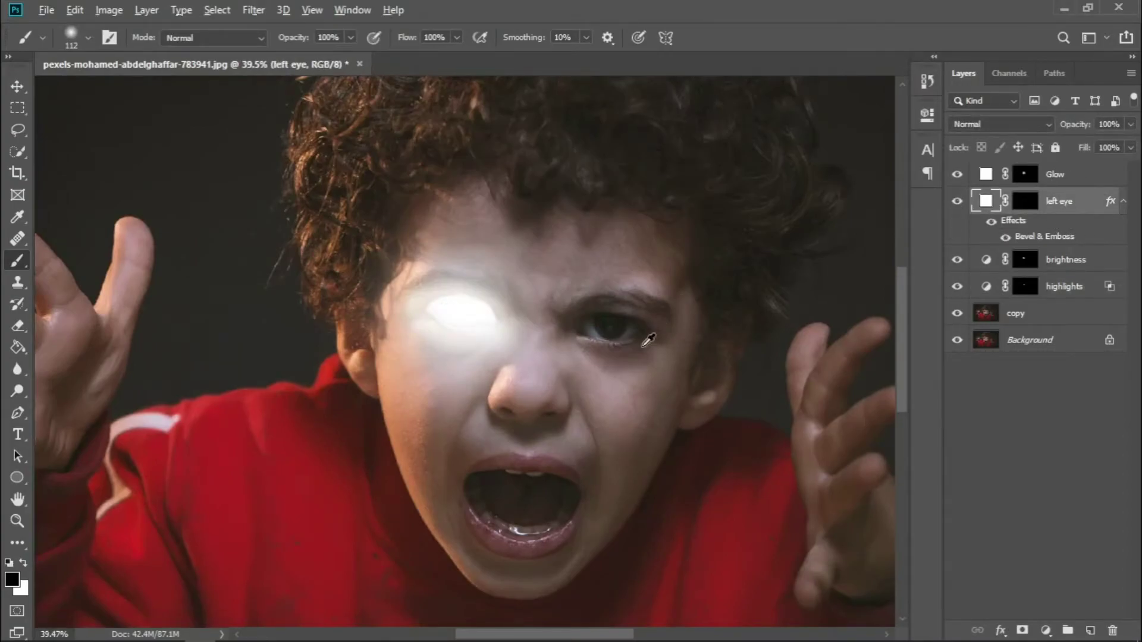
{"action": "scroll", "coordinate": [648, 338], "scroll_direction": "down", "scroll_amount": 3}
{"action": "scroll", "coordinate": [644, 354], "scroll_direction": "up", "scroll_amount": 2}
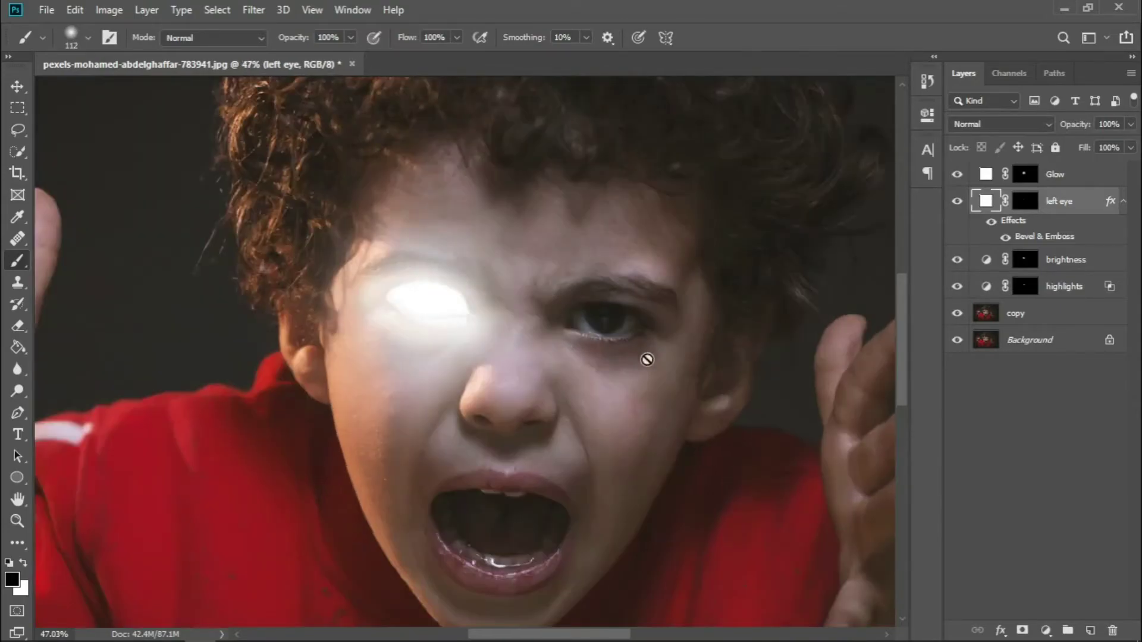
{"action": "scroll", "coordinate": [642, 375], "scroll_direction": "up", "scroll_amount": 2}
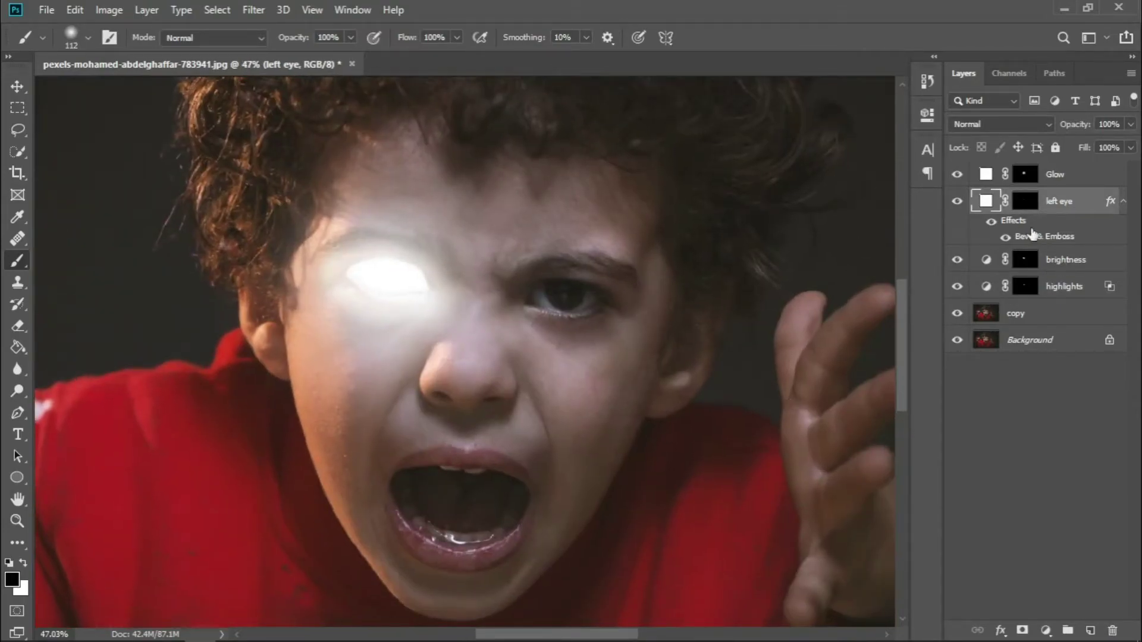
{"action": "left_click", "coordinate": [1022, 202]}
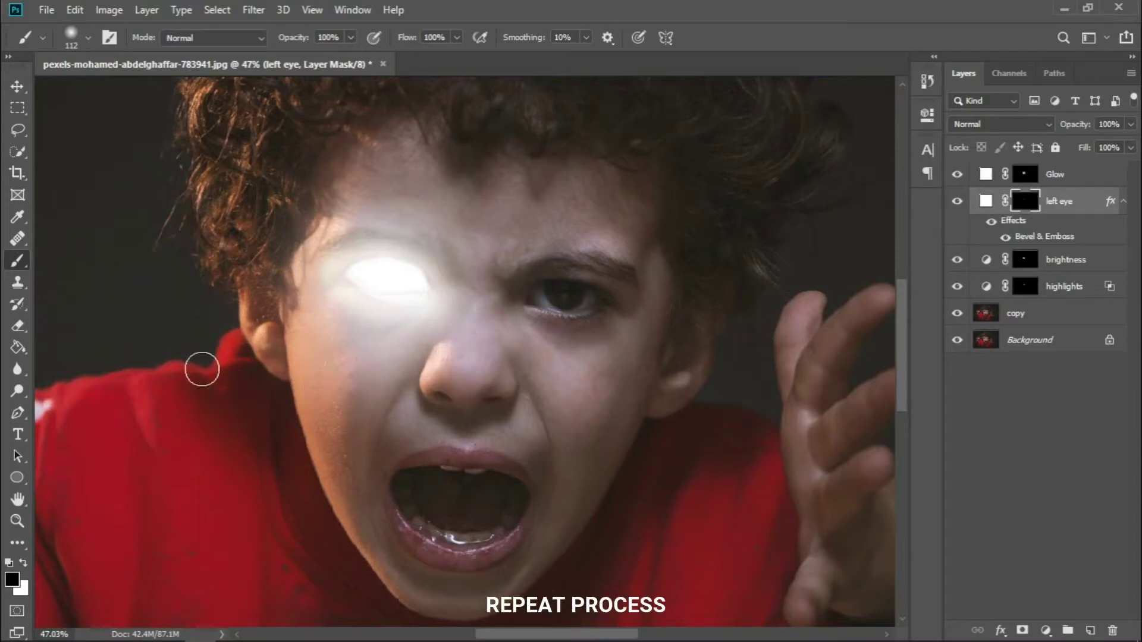
{"action": "key", "text": "p"}
{"action": "scroll", "coordinate": [623, 284], "scroll_direction": "up", "scroll_amount": 2}
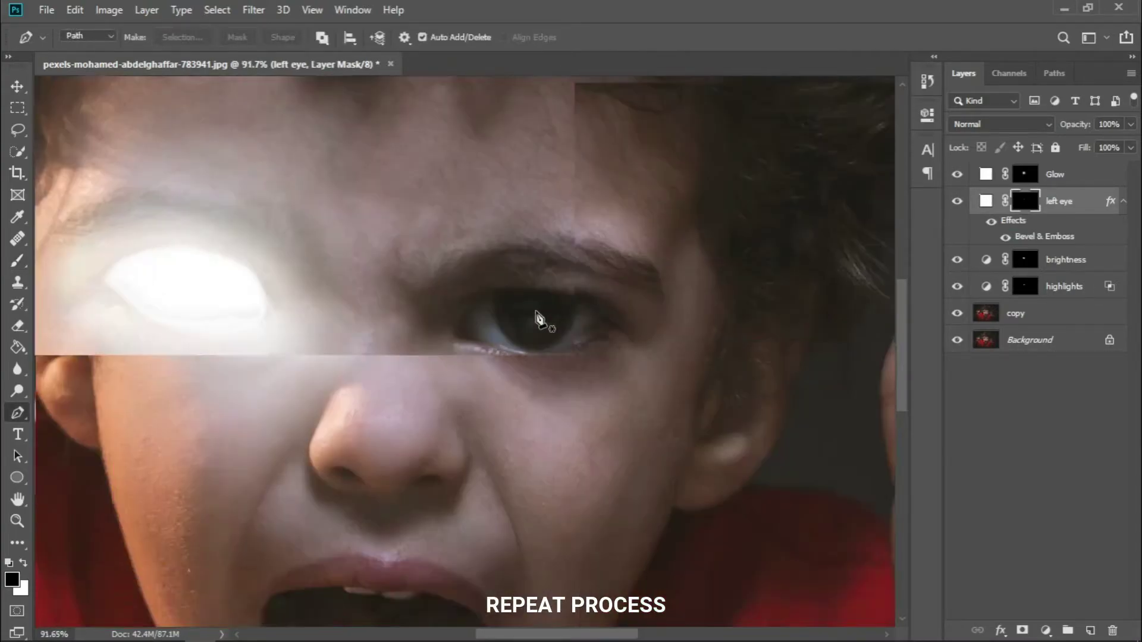
{"action": "scroll", "coordinate": [505, 336], "scroll_direction": "up", "scroll_amount": 3}
{"action": "scroll", "coordinate": [504, 337], "scroll_direction": "up", "scroll_amount": 1}
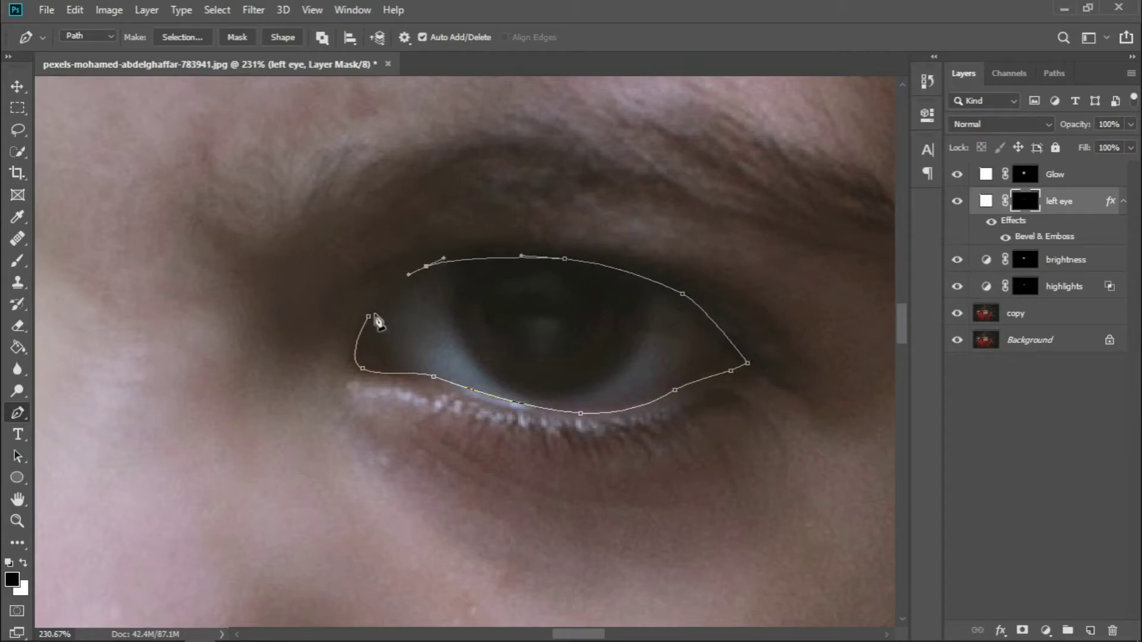
{"action": "scroll", "coordinate": [536, 366], "scroll_direction": "down", "scroll_amount": 3}
Turn the eye outline into a selection, fill it white on the mask, and deselect.
{"action": "key", "text": "ctrl+Return"}
{"action": "key", "text": "b"}
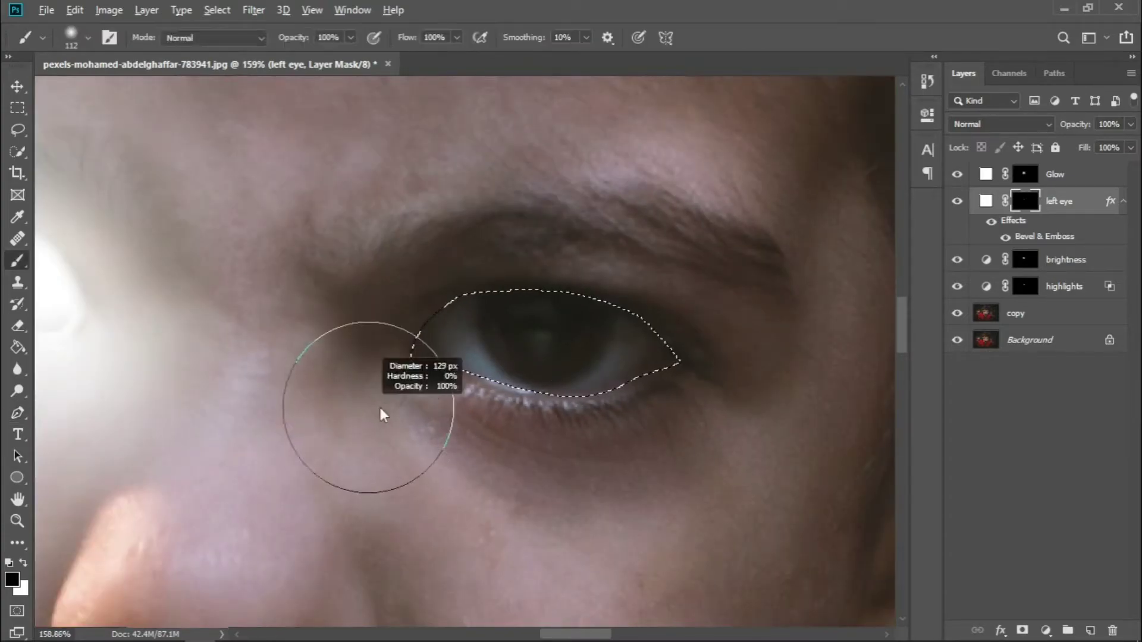
{"action": "left_click", "coordinate": [25, 565]}
{"action": "key", "text": "alt+BackSpace"}
{"action": "key", "text": "ctrl+d"}
{"action": "scroll", "coordinate": [654, 387], "scroll_direction": "down", "scroll_amount": 3}
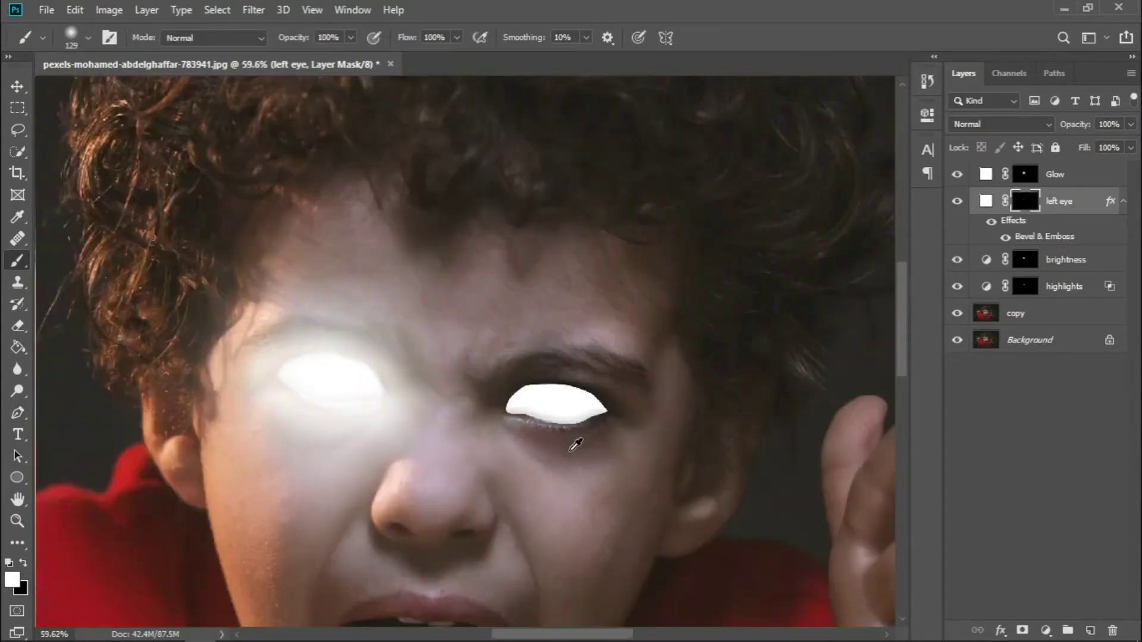
{"action": "scroll", "coordinate": [576, 438], "scroll_direction": "up", "scroll_amount": 2}
{"action": "key", "text": "alt+bracketleft"}
Paint brightness around the second eye, then brighten its outer corner and upper eyelid on the highlights mask.
{"action": "mouse_move", "coordinate": [522, 395]}
{"action": "left_mouse_down"}
{"action": "mouse_move", "coordinate": [485, 357]}
{"action": "mouse_move", "coordinate": [547, 378]}
{"action": "mouse_move", "coordinate": [575, 331]}
{"action": "left_mouse_up"}
{"action": "left_click", "coordinate": [1024, 286]}
{"action": "scroll", "coordinate": [543, 408], "scroll_direction": "up", "scroll_amount": 2}
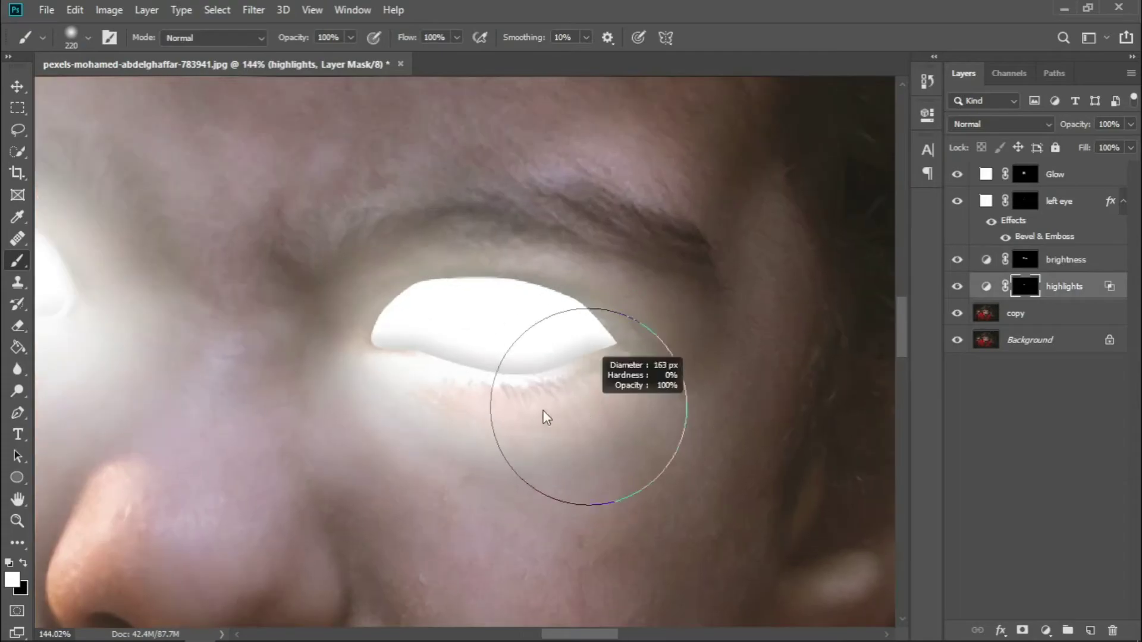
{"action": "scroll", "coordinate": [472, 363], "scroll_direction": "up", "scroll_amount": 1}
{"action": "left_click_drag", "start_coordinate": [596, 384], "coordinate": [686, 368]}
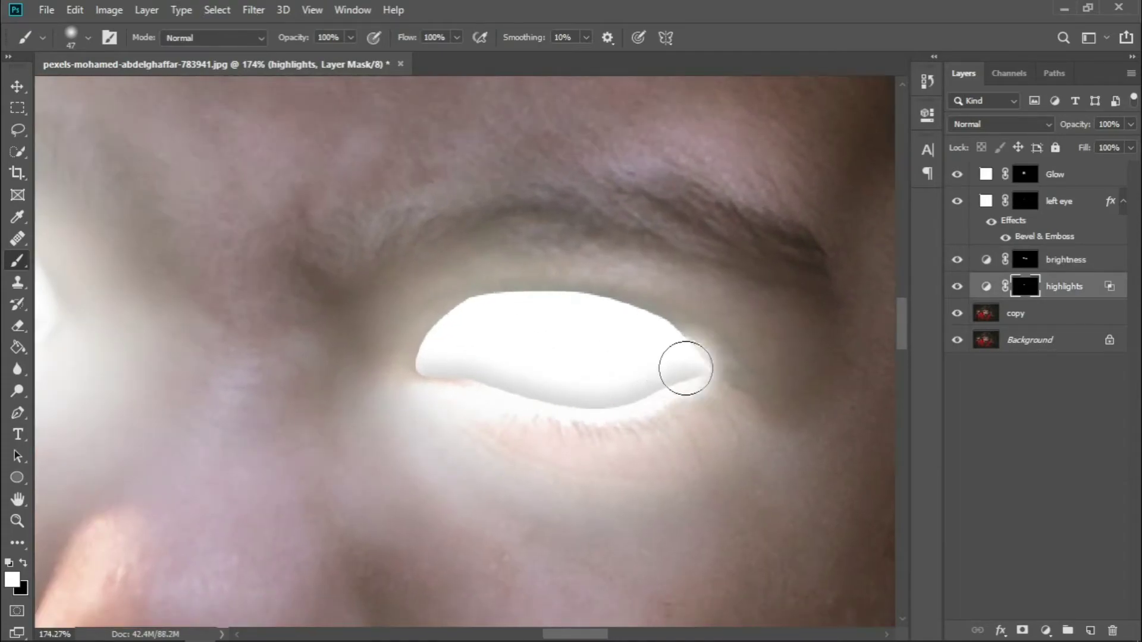
{"action": "mouse_move", "coordinate": [443, 369]}
{"action": "left_mouse_down"}
{"action": "mouse_move", "coordinate": [482, 319]}
{"action": "mouse_move", "coordinate": [560, 316]}
{"action": "mouse_move", "coordinate": [660, 369]}
{"action": "left_mouse_up"}
{"action": "scroll", "coordinate": [726, 357], "scroll_direction": "down", "scroll_amount": 1}
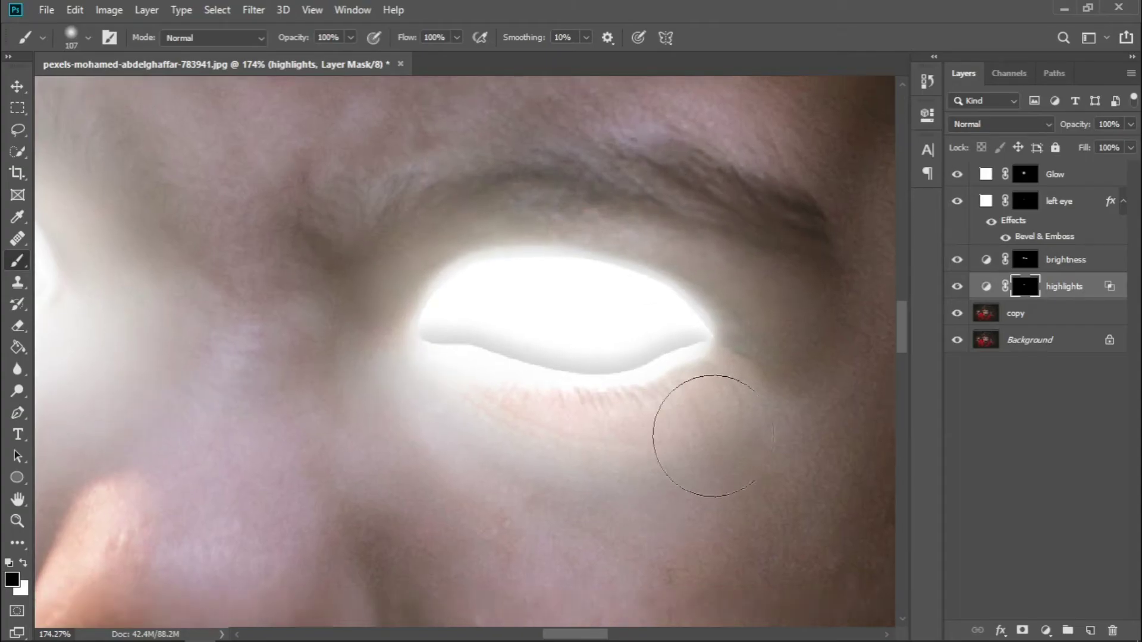
Switch to black and toggle the highlights layer off and on to compare.
{"action": "key", "text": "x"}
{"action": "left_click", "coordinate": [957, 287]}
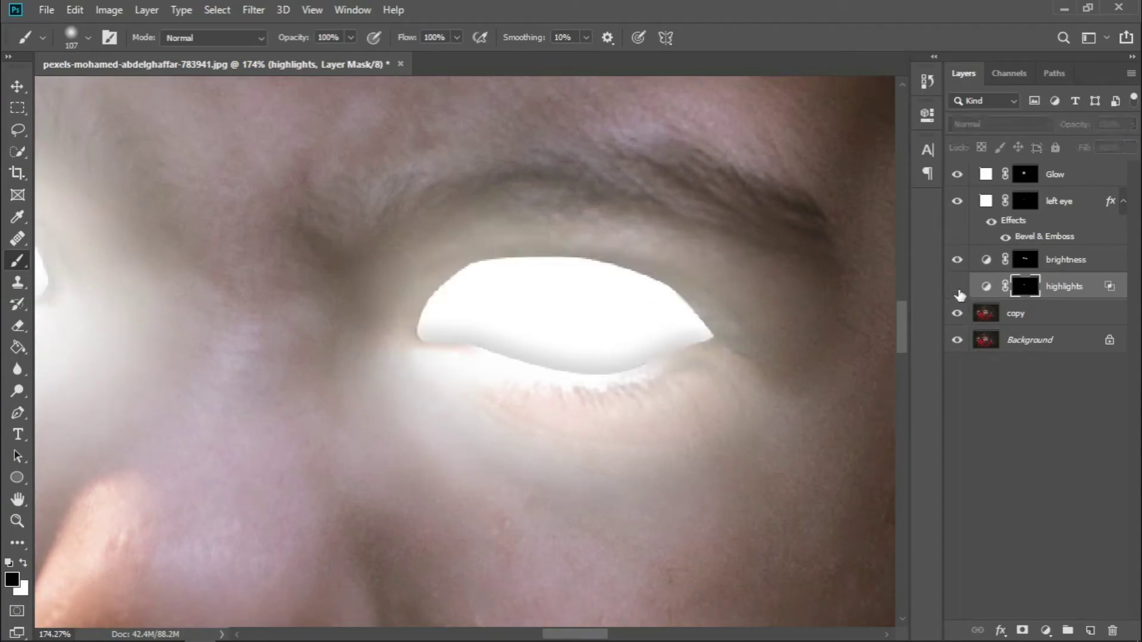
{"action": "left_click", "coordinate": [957, 287]}
{"action": "left_click", "coordinate": [956, 287]}
{"action": "scroll", "coordinate": [413, 255], "scroll_direction": "up", "scroll_amount": 2}
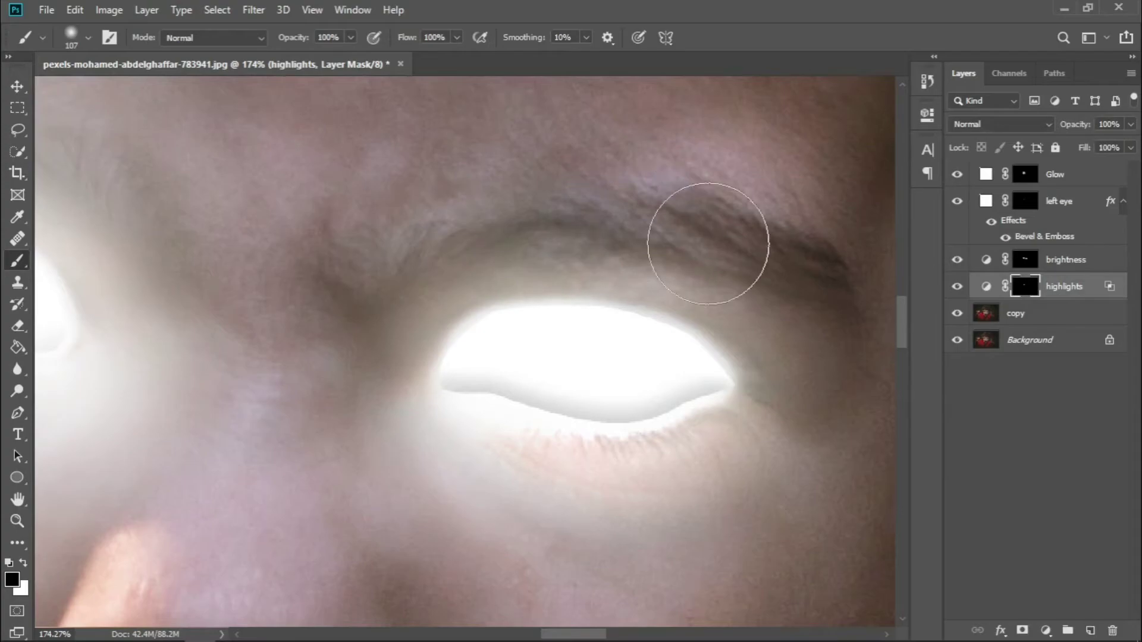
{"action": "scroll", "coordinate": [428, 454], "scroll_direction": "down", "scroll_amount": 5}
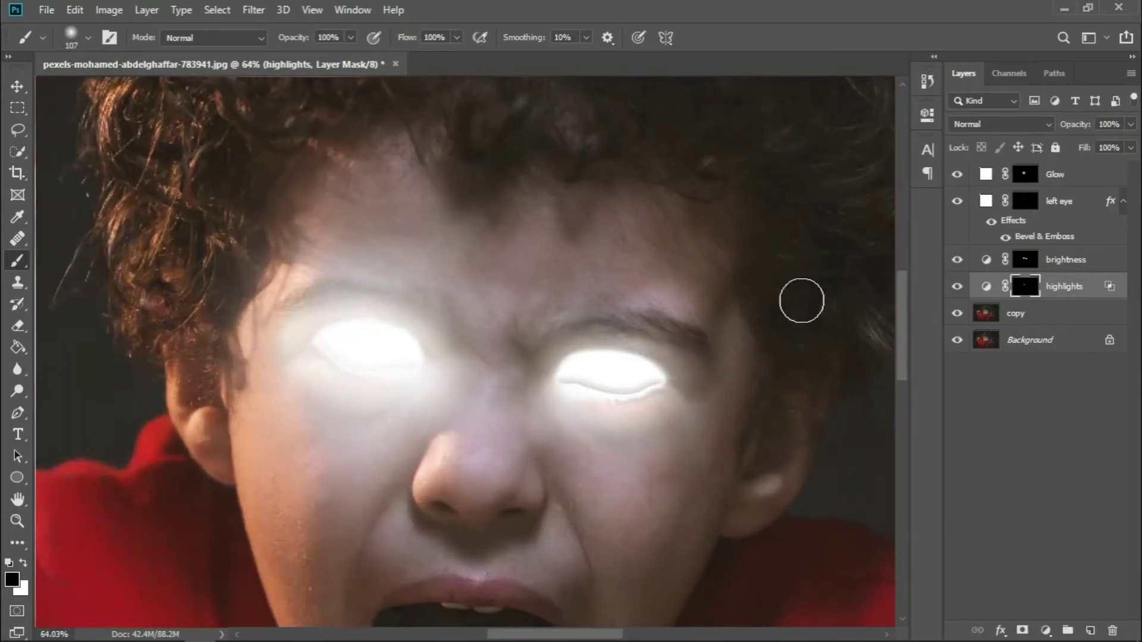
Target the Glow layer's mask with white as the paint colour, then select the left eye layer.
{"action": "left_click", "coordinate": [1041, 178]}
{"action": "left_click", "coordinate": [1015, 181]}
{"action": "key", "text": "x"}
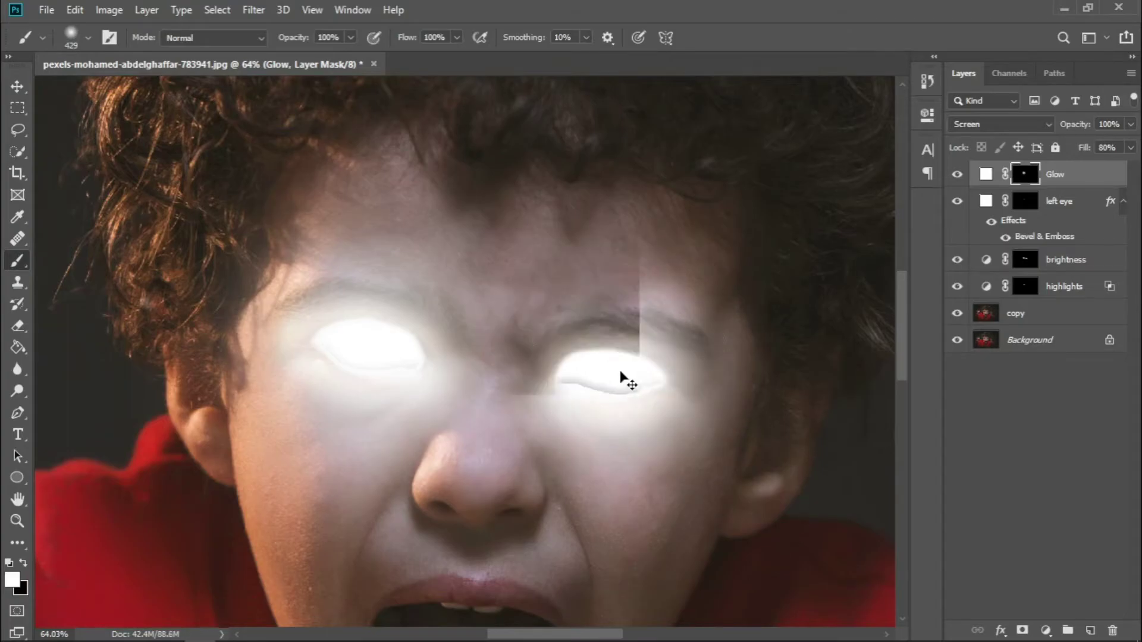
{"action": "scroll", "coordinate": [714, 453], "scroll_direction": "down", "scroll_amount": 1}
{"action": "scroll", "coordinate": [705, 296], "scroll_direction": "down", "scroll_amount": 3}
{"action": "scroll", "coordinate": [706, 296], "scroll_direction": "down", "scroll_amount": 2}
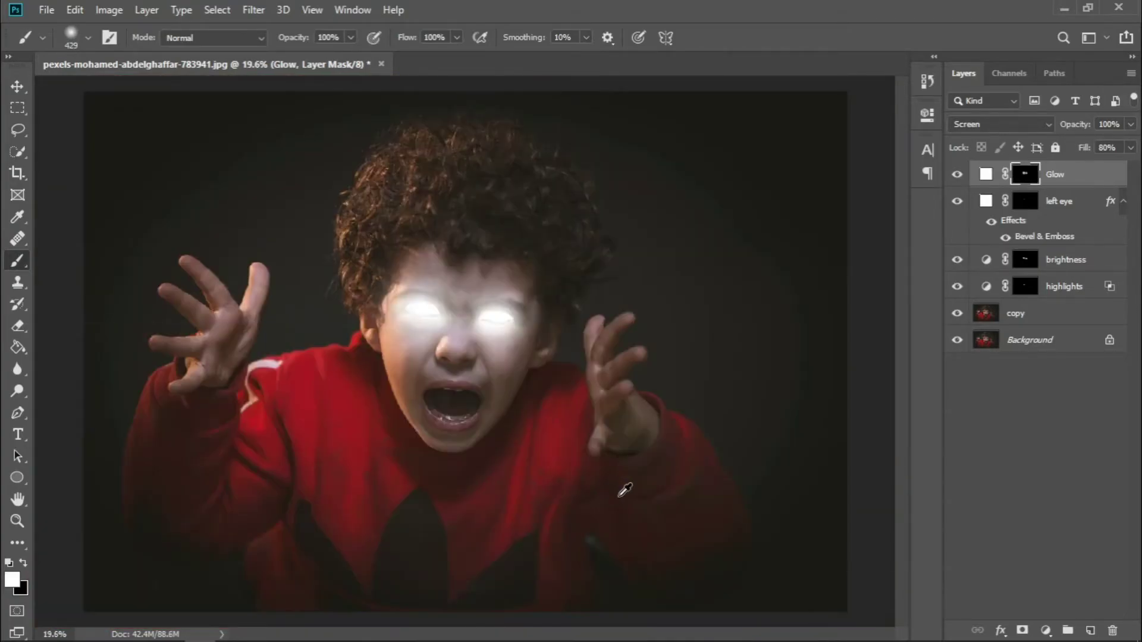
{"action": "scroll", "coordinate": [405, 349], "scroll_direction": "up", "scroll_amount": 5}
{"action": "scroll", "coordinate": [513, 373], "scroll_direction": "up", "scroll_amount": 1}
{"action": "scroll", "coordinate": [513, 374], "scroll_direction": "up", "scroll_amount": 3}
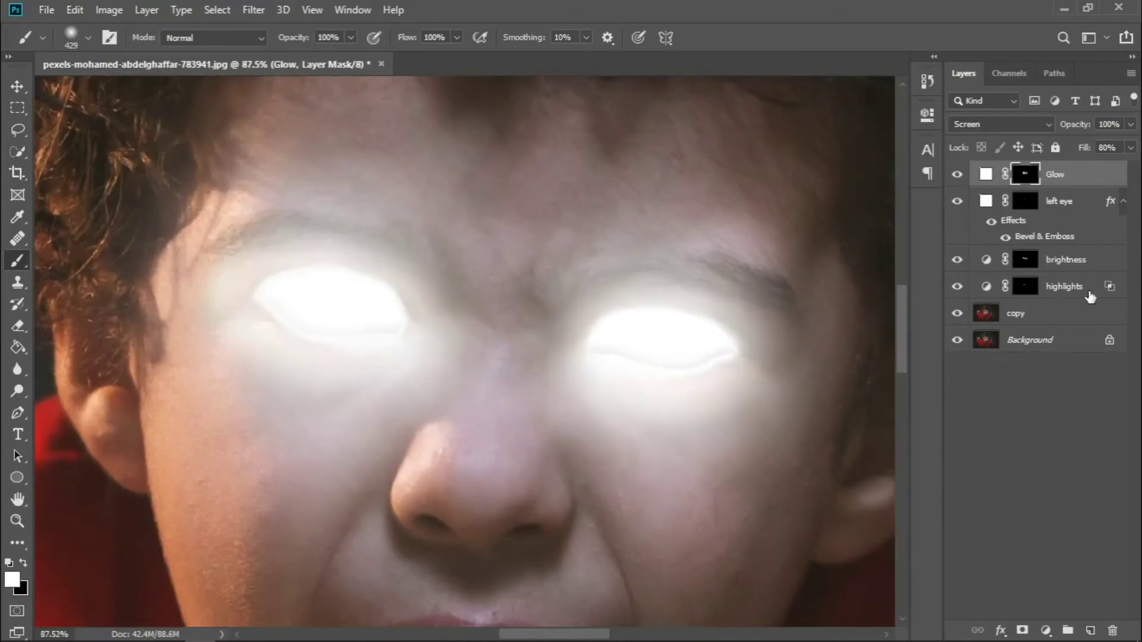
{"action": "left_click", "coordinate": [1102, 203]}
Open the left eye layer's Bevel & Emboss style and lower the bevel shadow opacity.
{"action": "double_click", "coordinate": [1079, 201]}
{"action": "left_click_drag", "start_coordinate": [620, 127], "coordinate": [873, 103]}
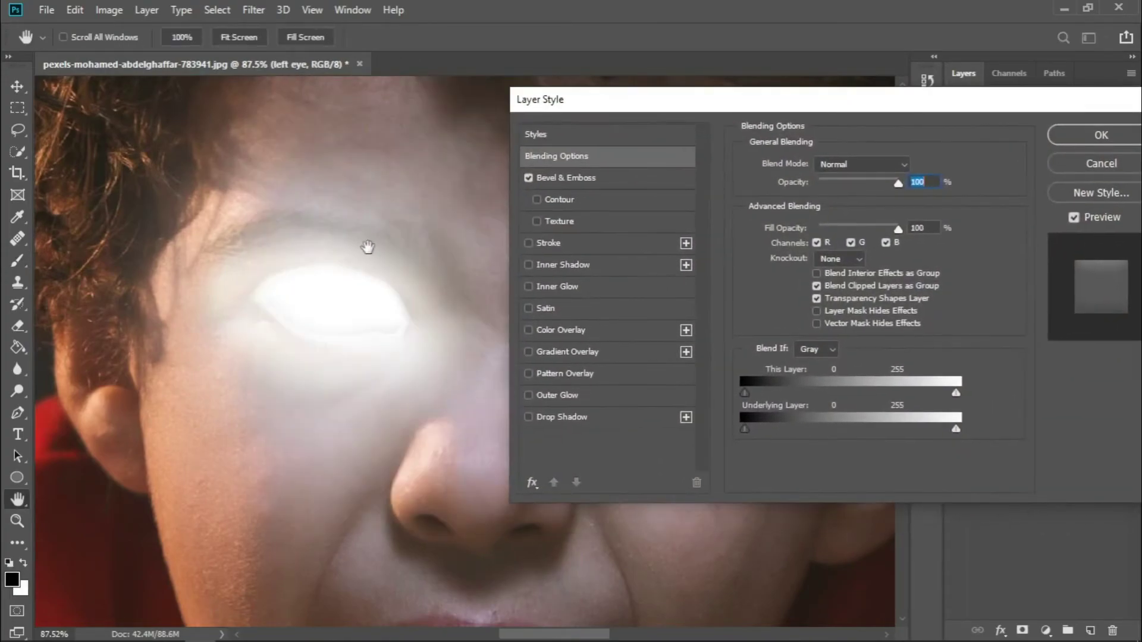
{"action": "scroll", "coordinate": [371, 285], "scroll_direction": "right", "scroll_amount": 3}
{"action": "left_click_drag", "start_coordinate": [699, 101], "coordinate": [816, 102]}
{"action": "left_click", "coordinate": [684, 168]}
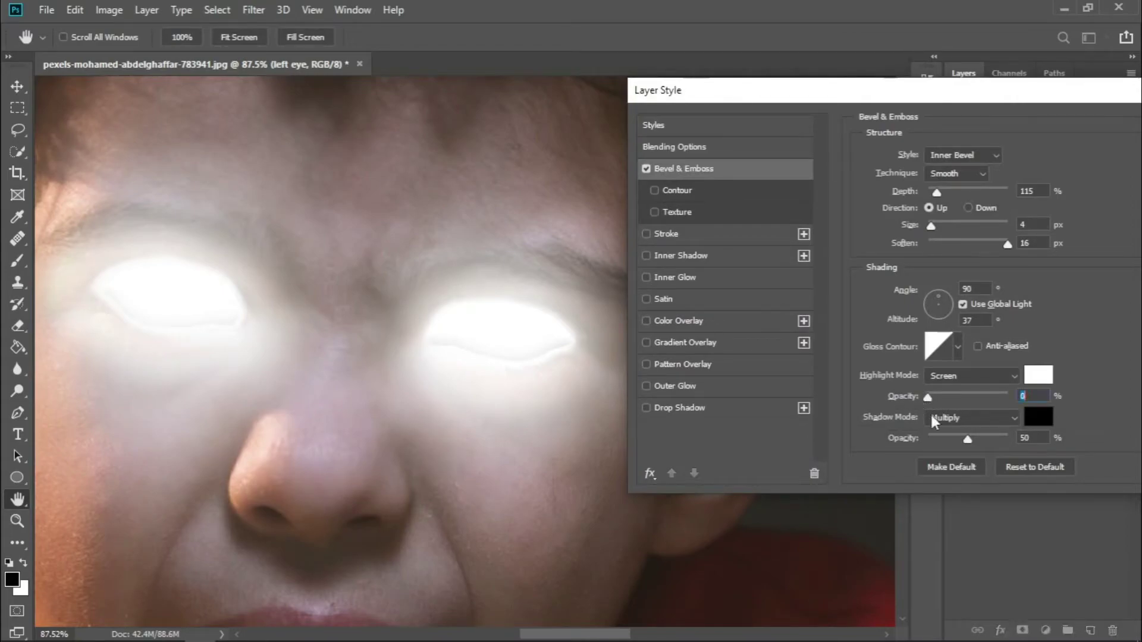
{"action": "left_click_drag", "start_coordinate": [966, 438], "coordinate": [957, 439]}
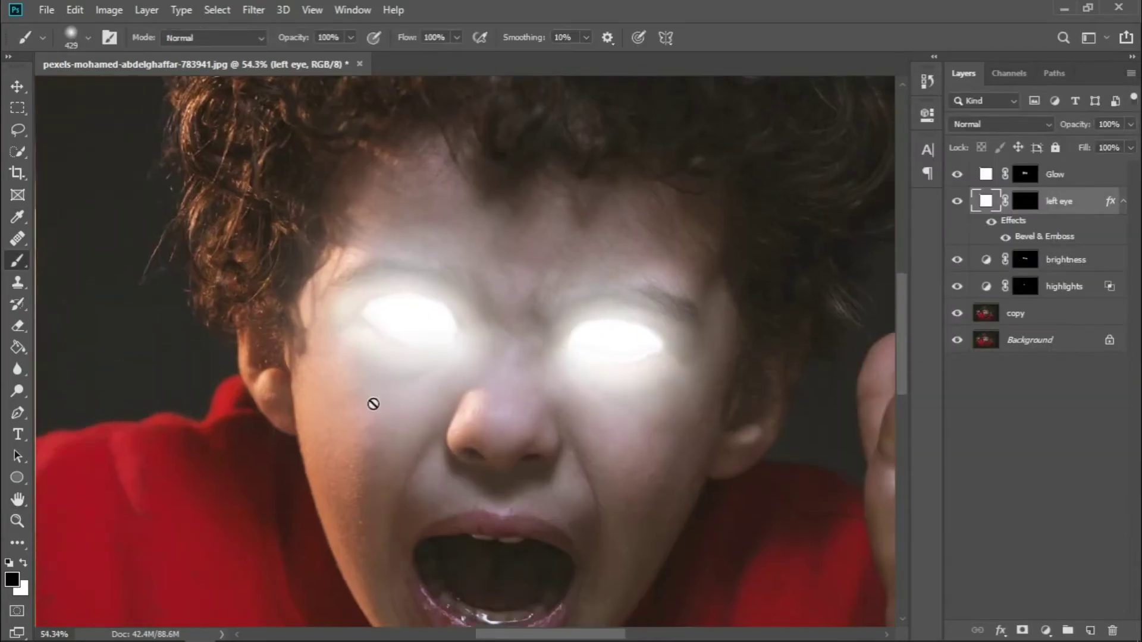
Reframe the view on the whole boy and select the Glow layer to check its blending.
{"action": "scroll", "coordinate": [483, 356], "scroll_direction": "up", "scroll_amount": 3}
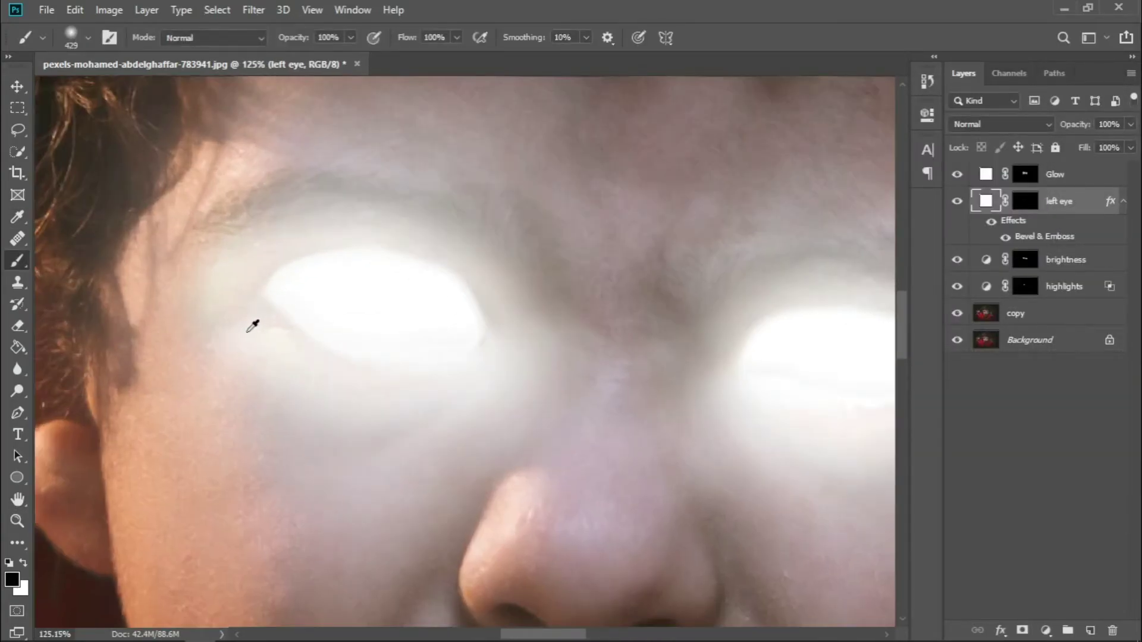
{"action": "scroll", "coordinate": [360, 406], "scroll_direction": "down", "scroll_amount": 5}
{"action": "scroll", "coordinate": [410, 364], "scroll_direction": "up", "scroll_amount": 1}
{"action": "left_click_drag", "start_coordinate": [410, 364], "coordinate": [476, 364]}
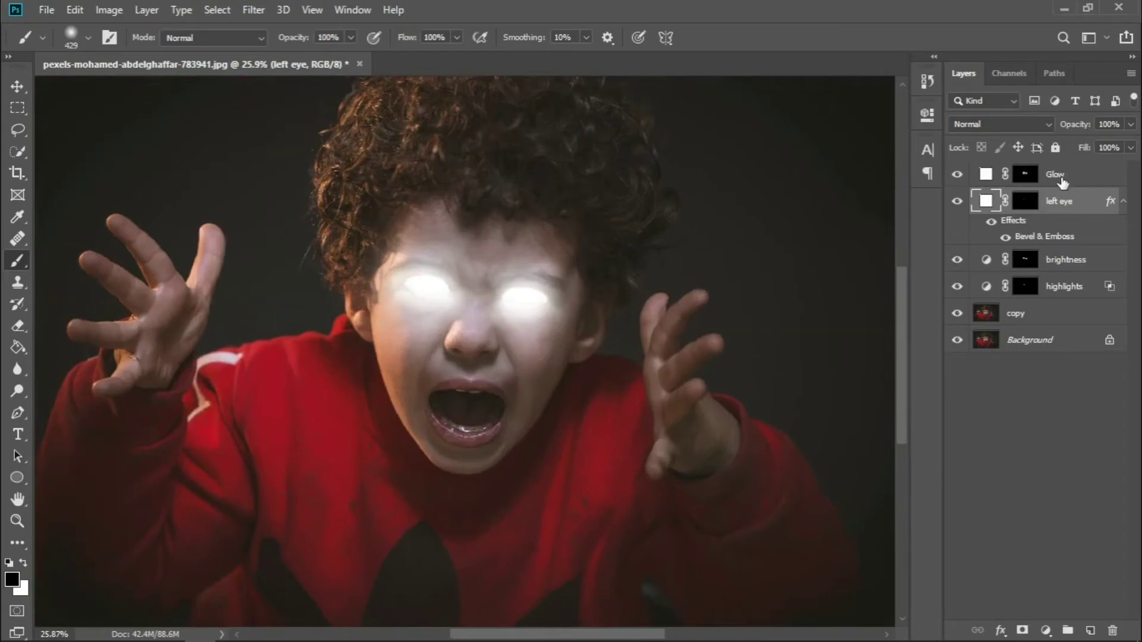
{"action": "left_click", "coordinate": [1062, 178]}
{"action": "scroll", "coordinate": [609, 273], "scroll_direction": "up", "scroll_amount": 3}
Add a white Solid Color fill layer named mouth with an inverted, black mask.
{"action": "scroll", "coordinate": [530, 285], "scroll_direction": "down", "scroll_amount": 2}
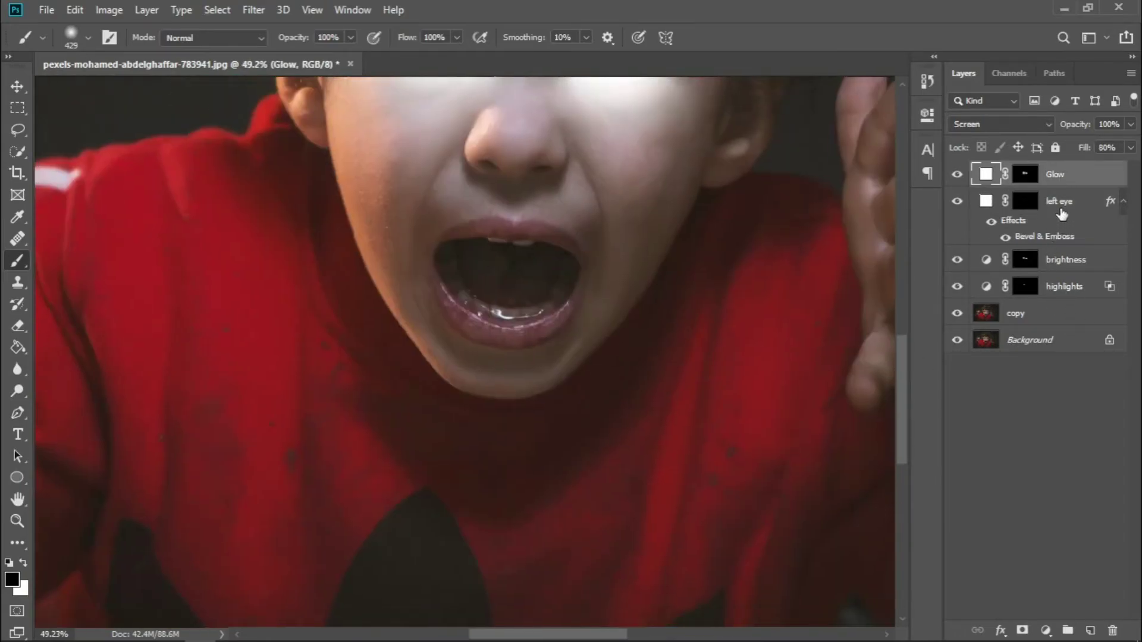
{"action": "key", "text": "alt+bracketleft"}
{"action": "left_click", "coordinate": [1046, 631]}
{"action": "left_click", "coordinate": [1046, 333]}
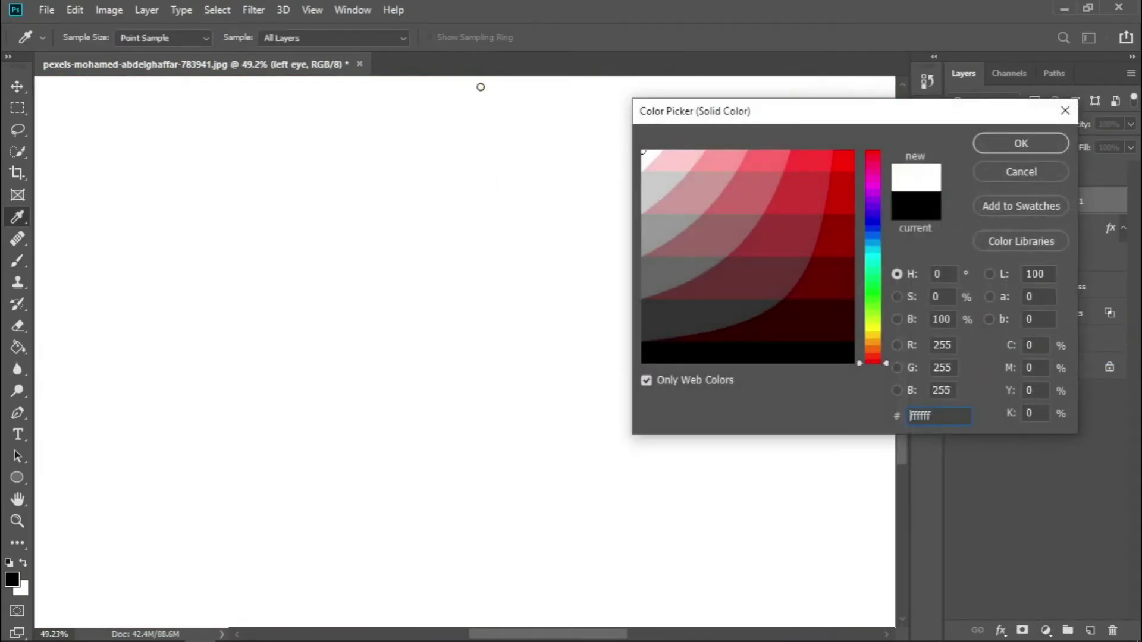
{"action": "left_click", "coordinate": [1020, 143]}
{"action": "key", "text": "x"}
{"action": "key", "text": "ctrl+i"}
{"action": "double_click", "coordinate": [1064, 203]}
{"action": "type", "text": "mouth"}
{"action": "key", "text": "Return"}
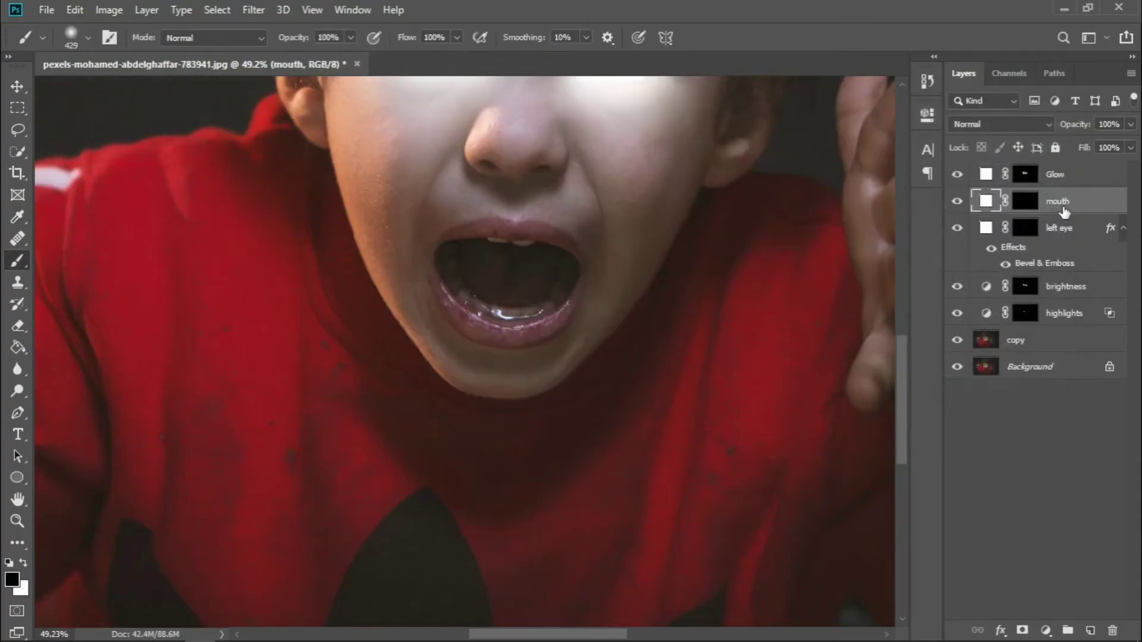
Trace the mouth's corner, lower edge and lower lip with the Pen tool.
{"action": "key", "text": "p"}
{"action": "scroll", "coordinate": [473, 237], "scroll_direction": "up", "scroll_amount": 4}
{"action": "scroll", "coordinate": [459, 268], "scroll_direction": "up", "scroll_amount": 3}
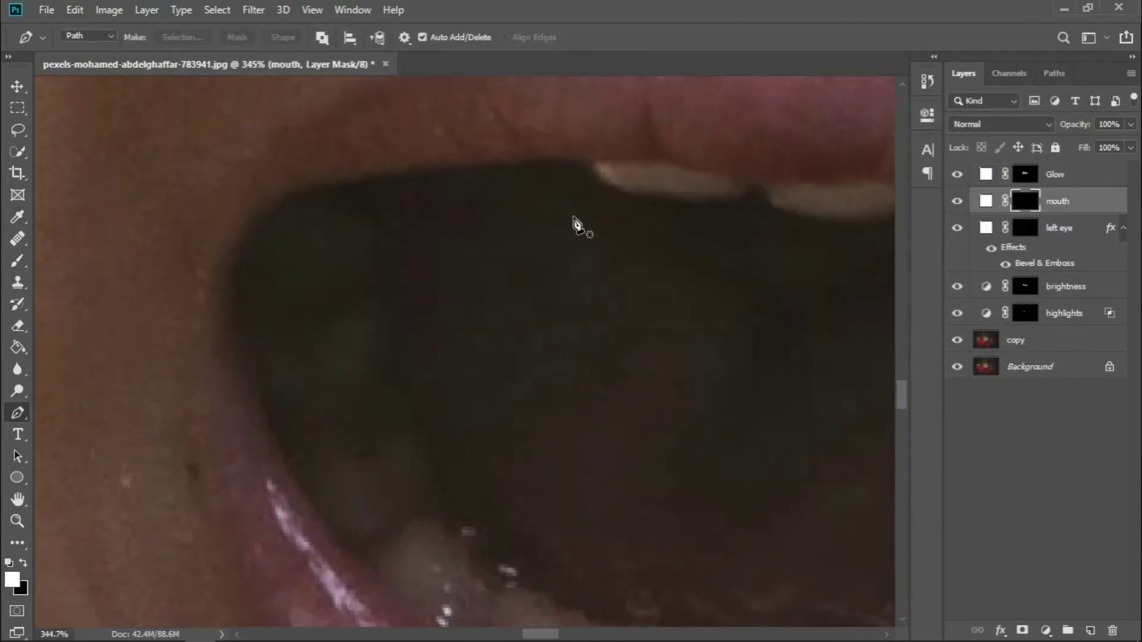
{"action": "scroll", "coordinate": [576, 225], "scroll_direction": "up", "scroll_amount": 1}
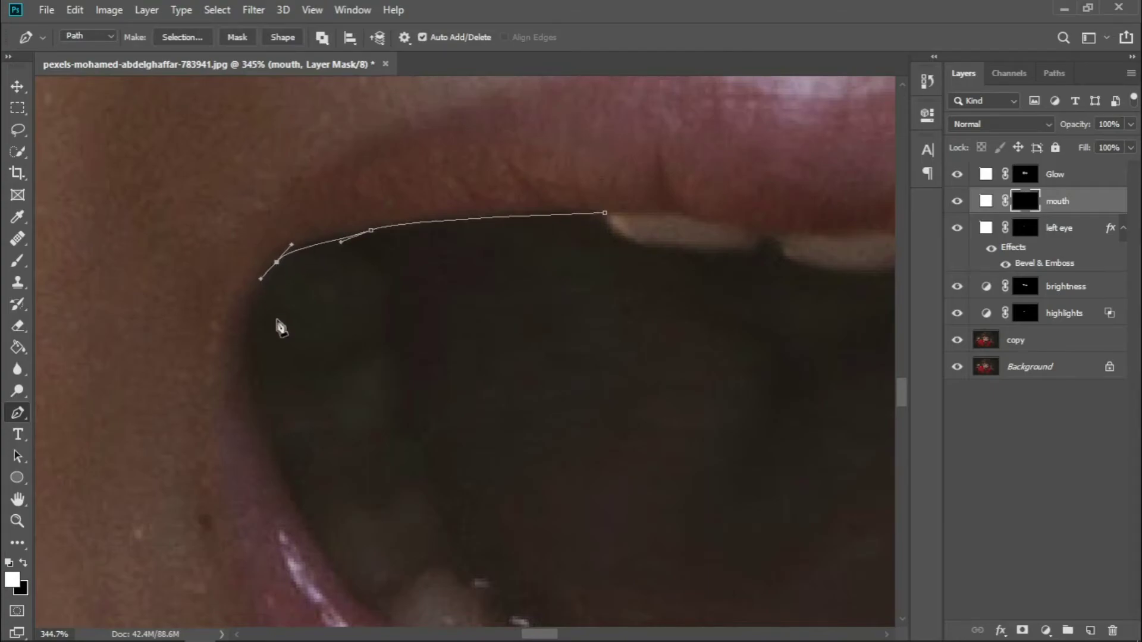
{"action": "key", "text": "ctrl+z"}
{"action": "scroll", "coordinate": [283, 279], "scroll_direction": "down", "scroll_amount": 1}
{"action": "left_click_drag", "start_coordinate": [268, 261], "coordinate": [264, 294]}
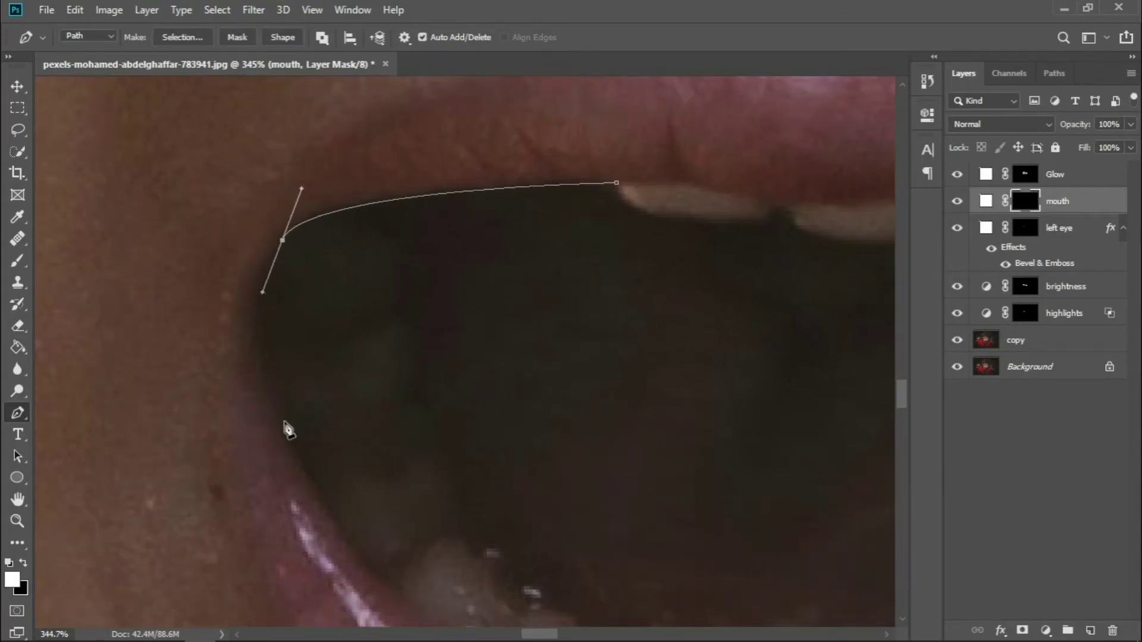
{"action": "left_click_drag", "start_coordinate": [285, 428], "coordinate": [310, 506]}
{"action": "scroll", "coordinate": [309, 506], "scroll_direction": "down", "scroll_amount": 3}
{"action": "left_click_drag", "start_coordinate": [515, 491], "coordinate": [719, 494]}
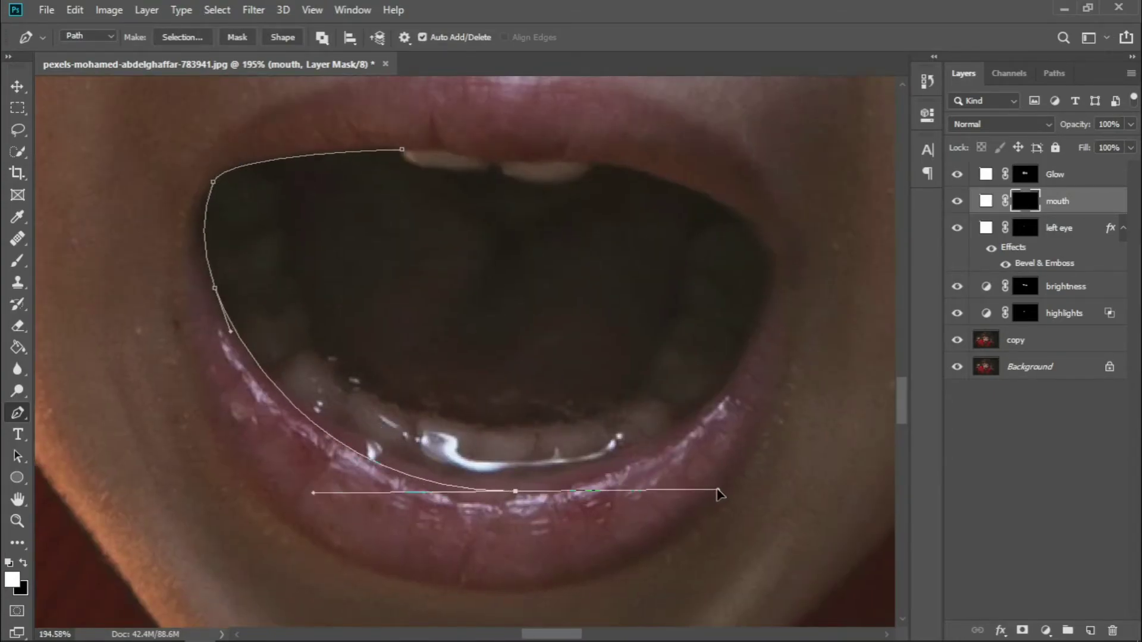
{"action": "left_click", "coordinate": [726, 381]}
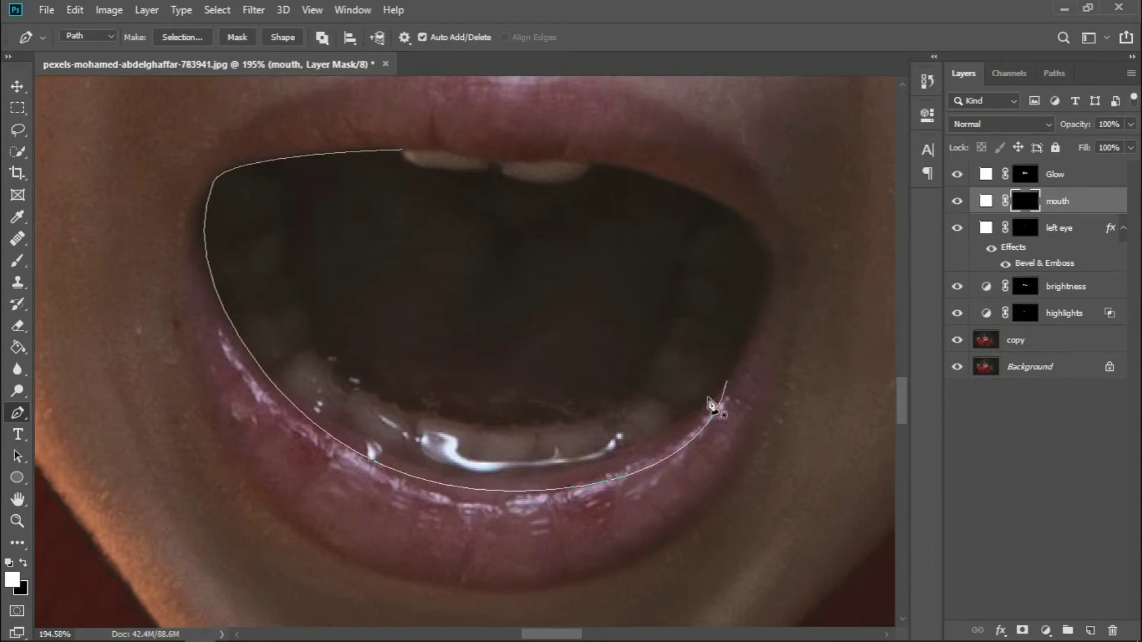
{"action": "left_click_drag", "start_coordinate": [718, 489], "coordinate": [699, 477]}
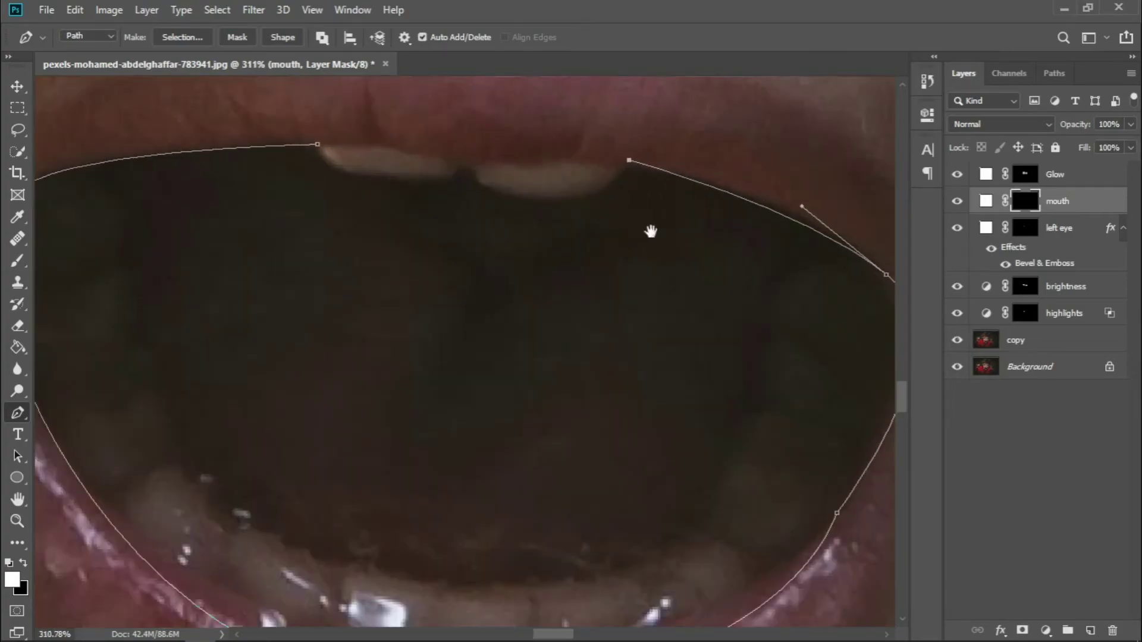
Finish the mouth outline along the upper teeth and load it as a selection.
{"action": "scroll", "coordinate": [599, 168], "scroll_direction": "up", "scroll_amount": 5}
{"action": "left_click_drag", "start_coordinate": [601, 204], "coordinate": [543, 204]}
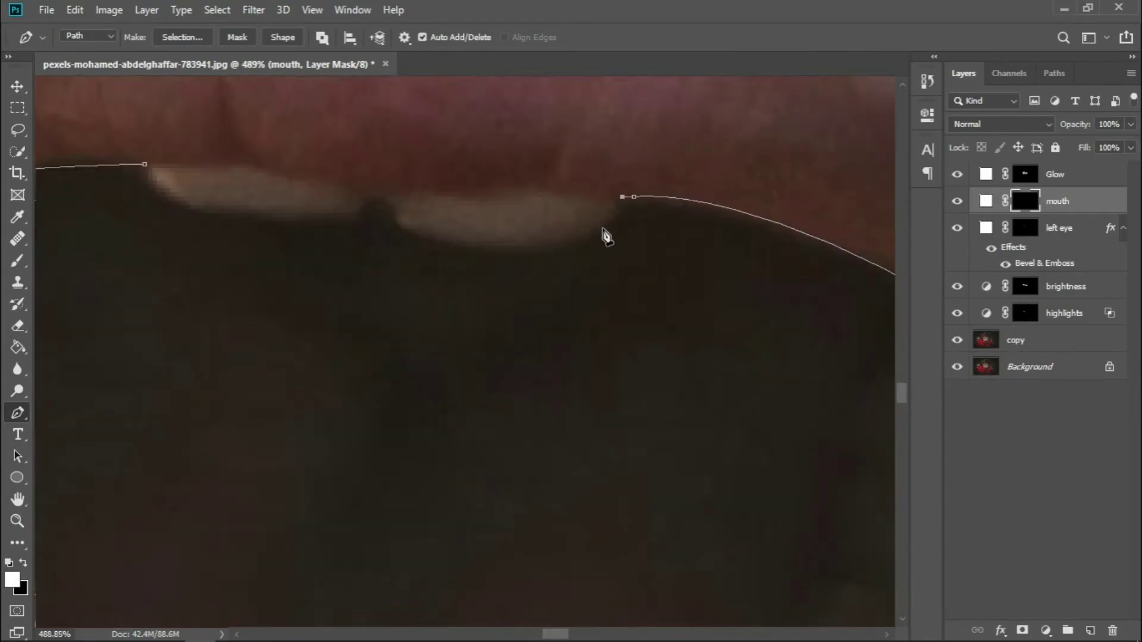
{"action": "left_click", "coordinate": [602, 229]}
{"action": "left_click_drag", "start_coordinate": [546, 259], "coordinate": [581, 319]}
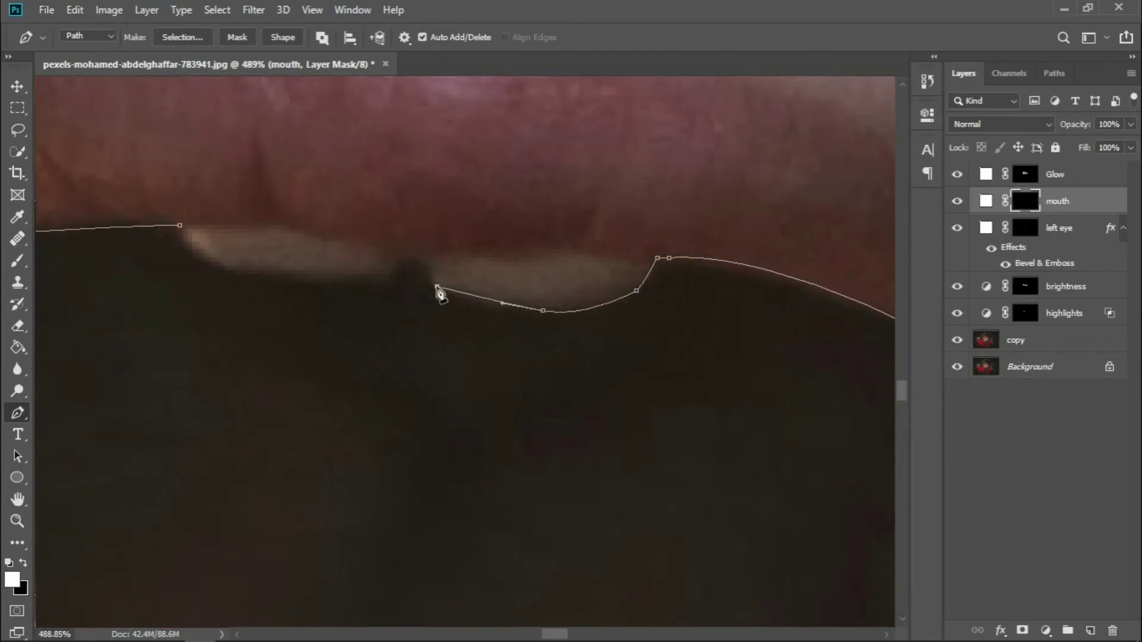
{"action": "key", "text": "ctrl+z"}
{"action": "left_click_drag", "start_coordinate": [440, 295], "coordinate": [491, 319]}
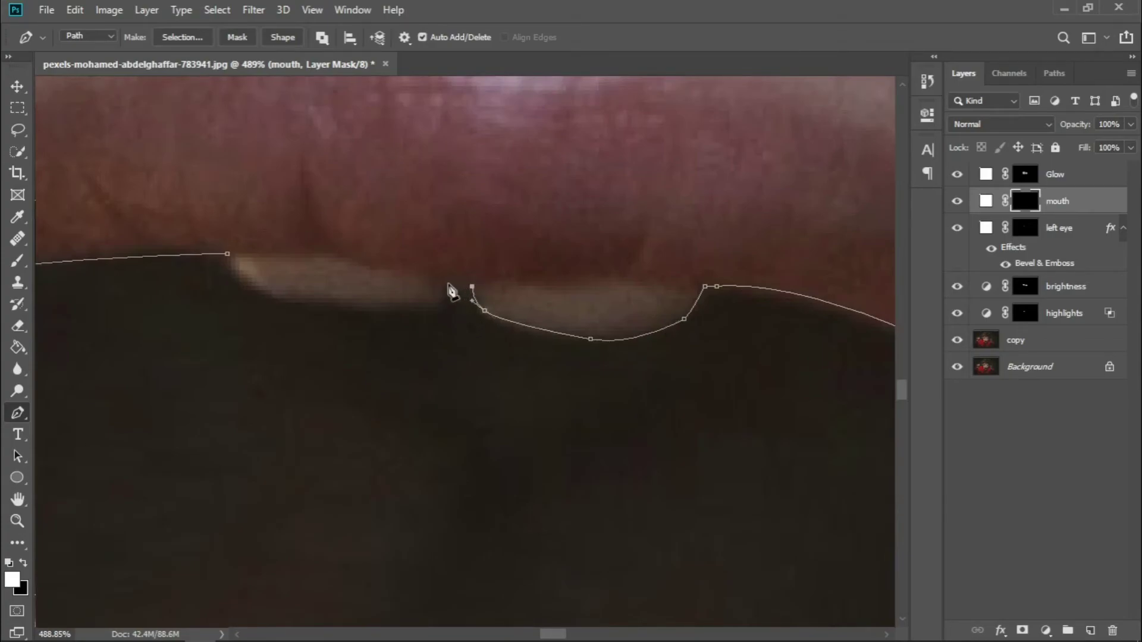
{"action": "left_click", "coordinate": [449, 284]}
{"action": "left_click_drag", "start_coordinate": [448, 284], "coordinate": [491, 327]}
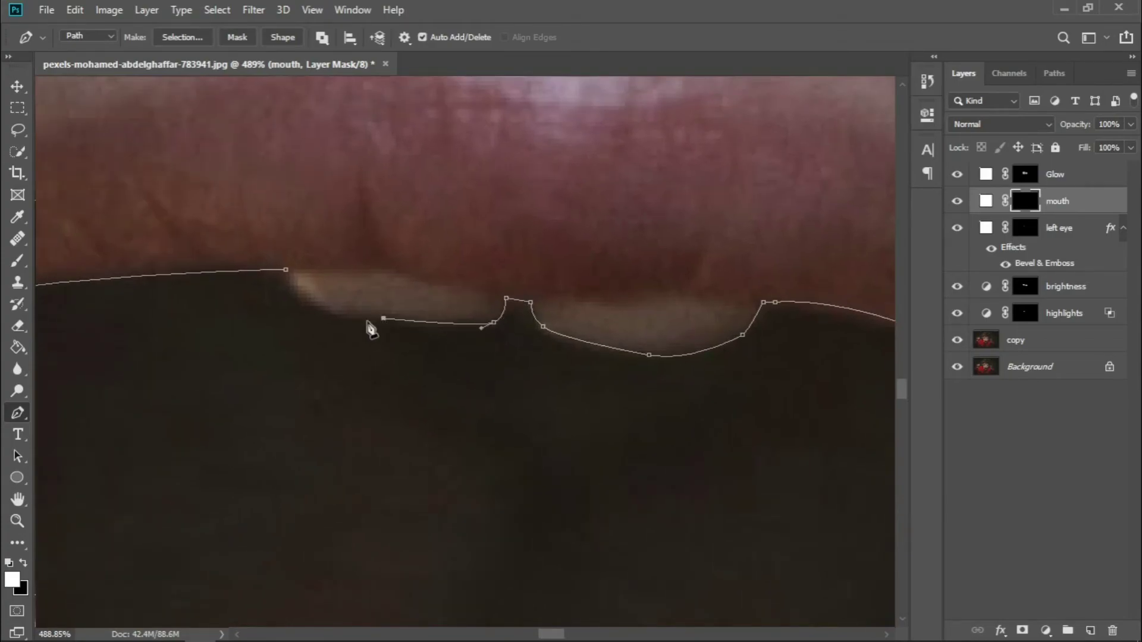
{"action": "left_click_drag", "start_coordinate": [368, 327], "coordinate": [425, 356]}
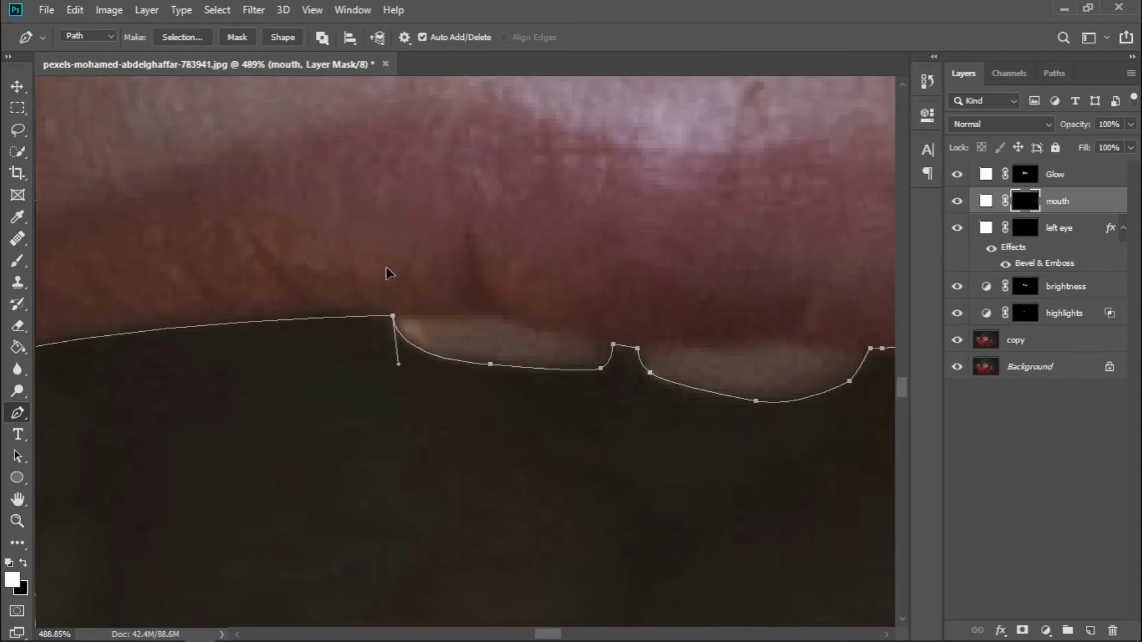
{"action": "scroll", "coordinate": [619, 484], "scroll_direction": "down", "scroll_amount": 5}
{"action": "scroll", "coordinate": [561, 301], "scroll_direction": "down", "scroll_amount": 3}
{"action": "key", "text": "ctrl+Return"}
Paint white over the mouth inside the selection on the mouth mask.
{"action": "key", "text": "b"}
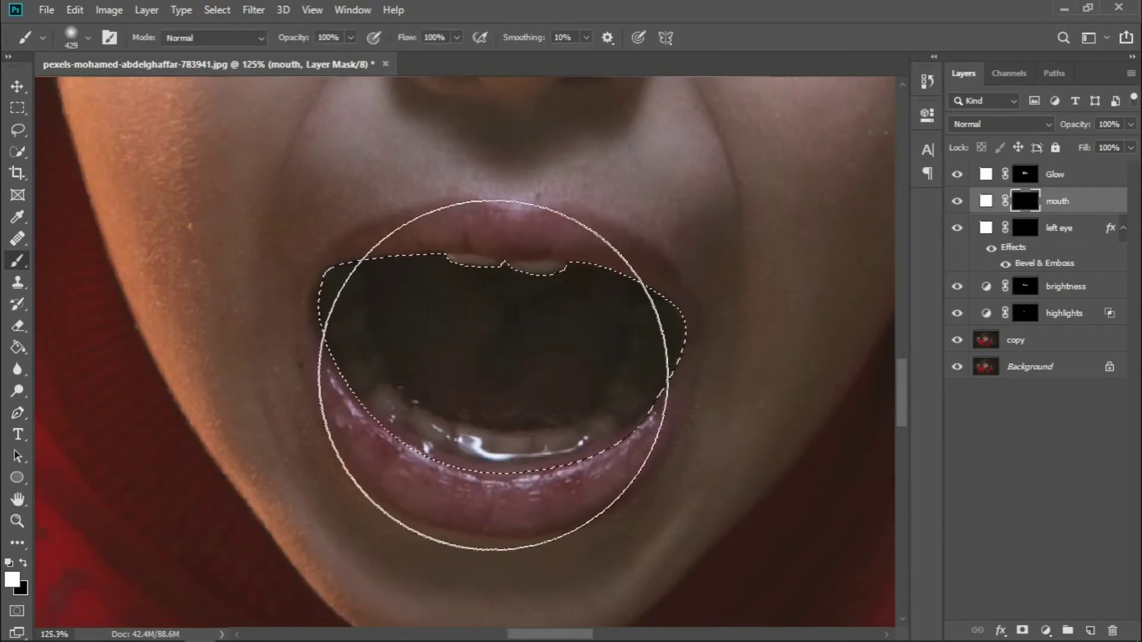
{"action": "scroll", "coordinate": [493, 375], "scroll_direction": "down", "scroll_amount": 2}
{"action": "left_click_drag", "start_coordinate": [493, 374], "coordinate": [566, 403]}
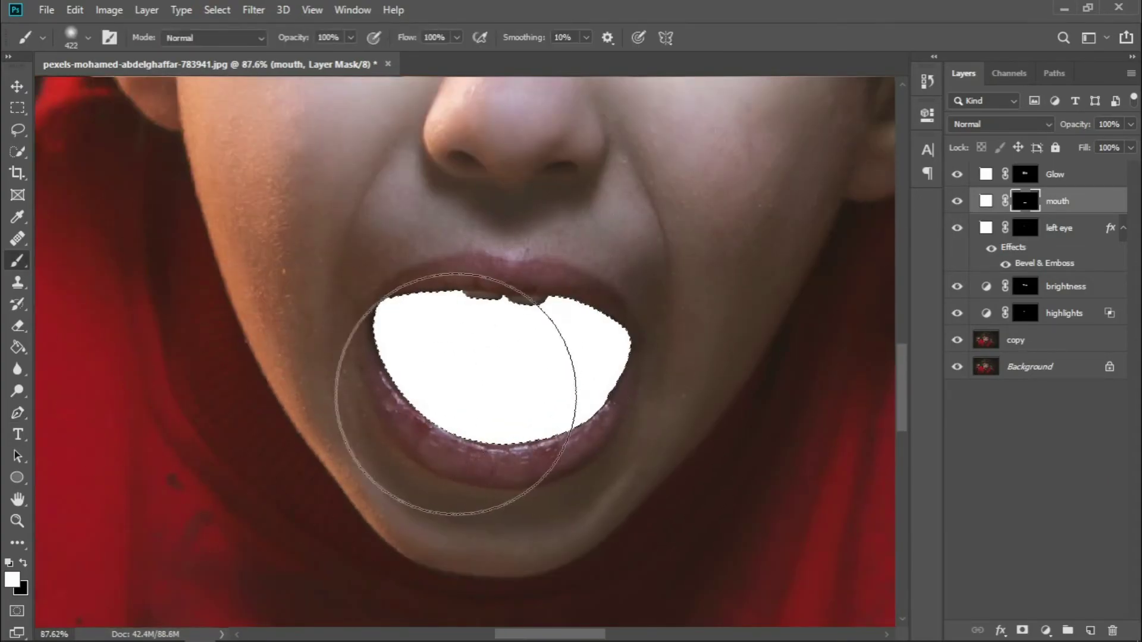
{"action": "scroll", "coordinate": [455, 393], "scroll_direction": "down", "scroll_amount": 2}
{"action": "left_click_drag", "start_coordinate": [406, 37], "coordinate": [398, 37]}
Fade the white with black at 74% flow over the lower teeth, then deselect.
{"action": "left_click", "coordinate": [23, 564]}
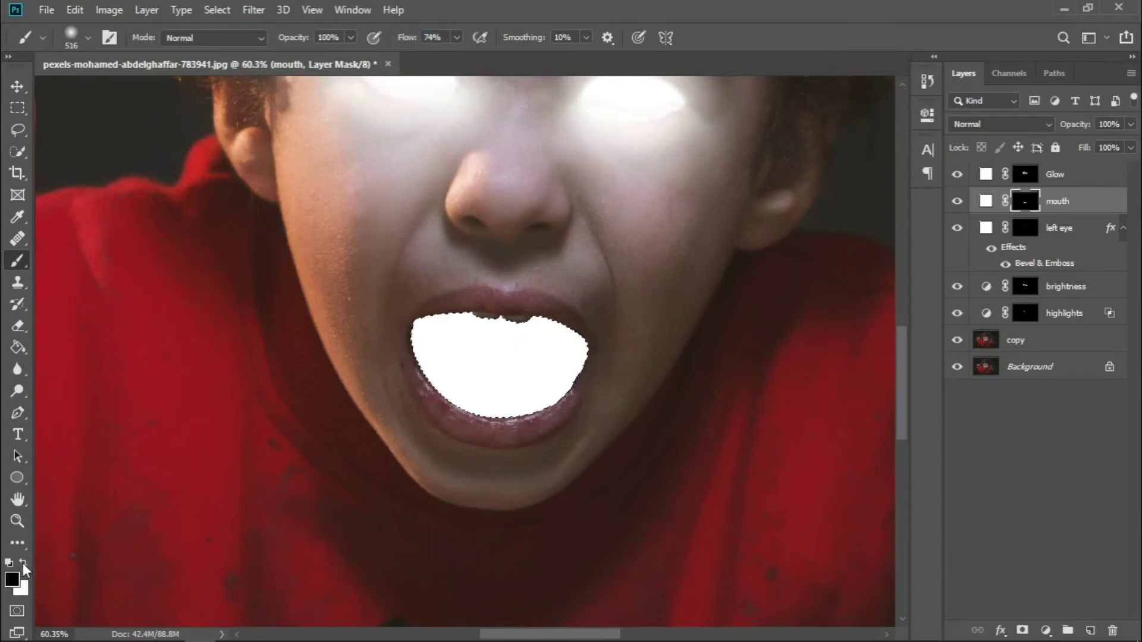
{"action": "mouse_move", "coordinate": [377, 498]}
{"action": "left_mouse_down"}
{"action": "mouse_move", "coordinate": [579, 467]}
{"action": "mouse_move", "coordinate": [584, 487]}
{"action": "left_mouse_up"}
{"action": "key", "text": "x"}
{"action": "key", "text": "ctrl+d"}
{"action": "key", "text": "x"}
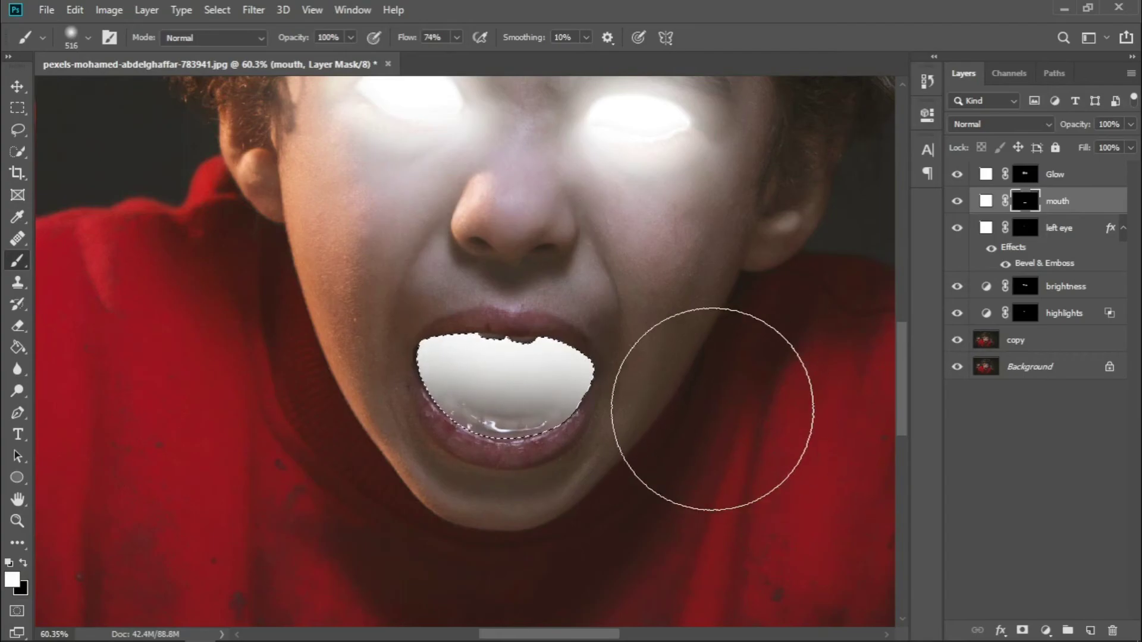
Switch to the Move tool and bring the upper lip and nose into view.
{"action": "key", "text": "v"}
{"action": "scroll", "coordinate": [649, 470], "scroll_direction": "down", "scroll_amount": 3}
{"action": "scroll", "coordinate": [492, 356], "scroll_direction": "up", "scroll_amount": 5}
{"action": "left_click_drag", "start_coordinate": [492, 357], "coordinate": [597, 463]}
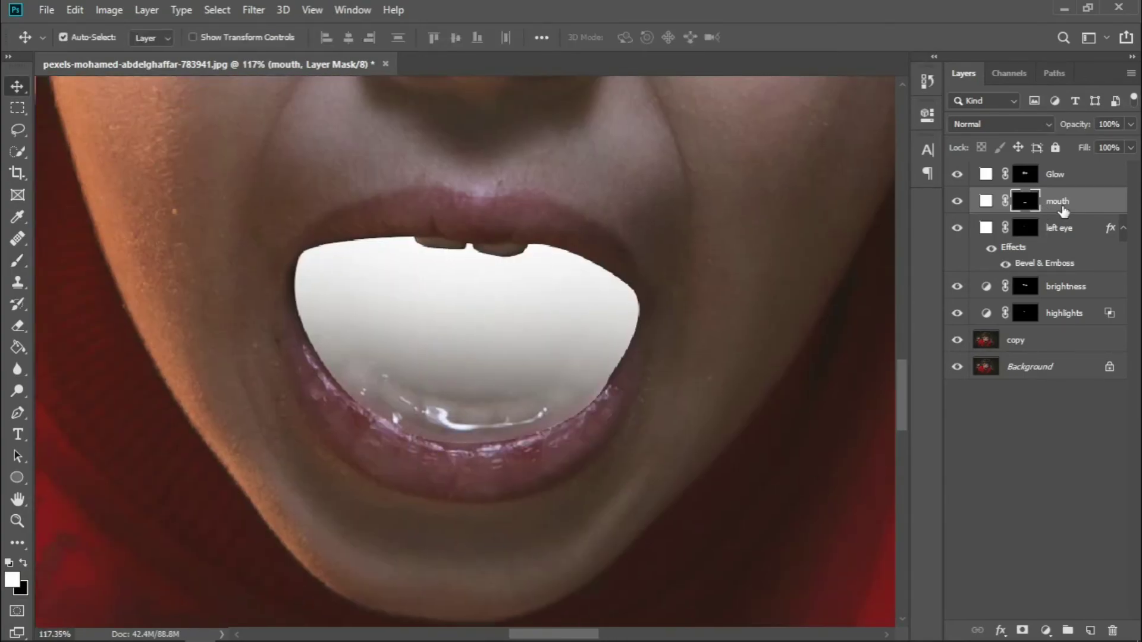
On the highlights layer mask, paint white with a small soft brush along the upper teeth edge.
{"action": "left_click", "coordinate": [1024, 313]}
{"action": "key", "text": "b"}
{"action": "key", "text": "x"}
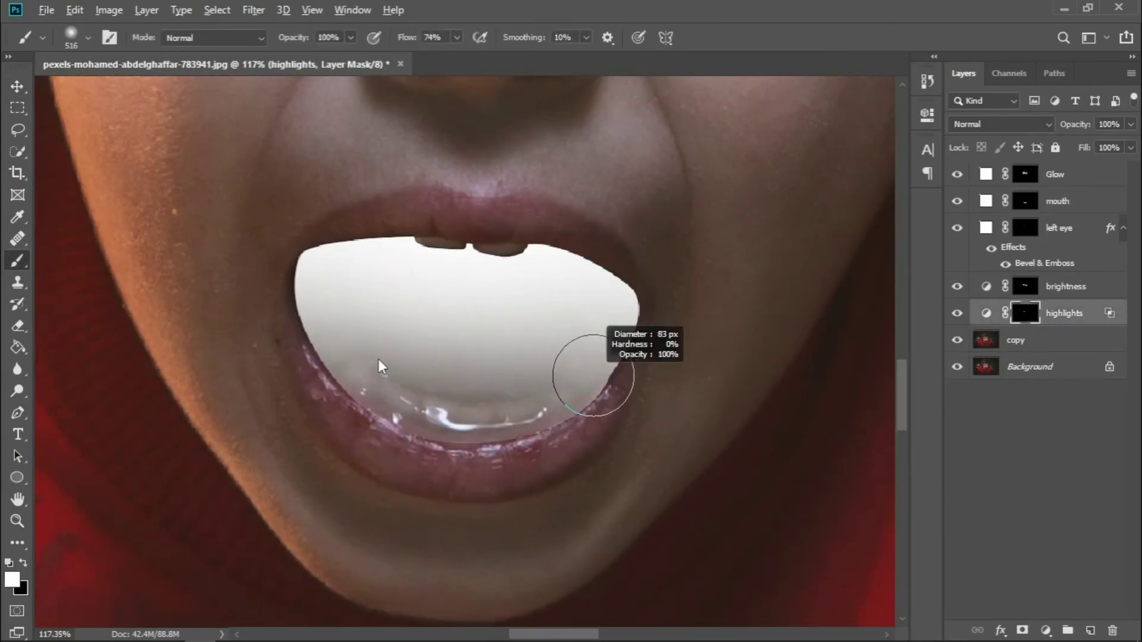
{"action": "scroll", "coordinate": [430, 232], "scroll_direction": "up", "scroll_amount": 5}
{"action": "left_click_drag", "start_coordinate": [521, 329], "coordinate": [458, 336]}
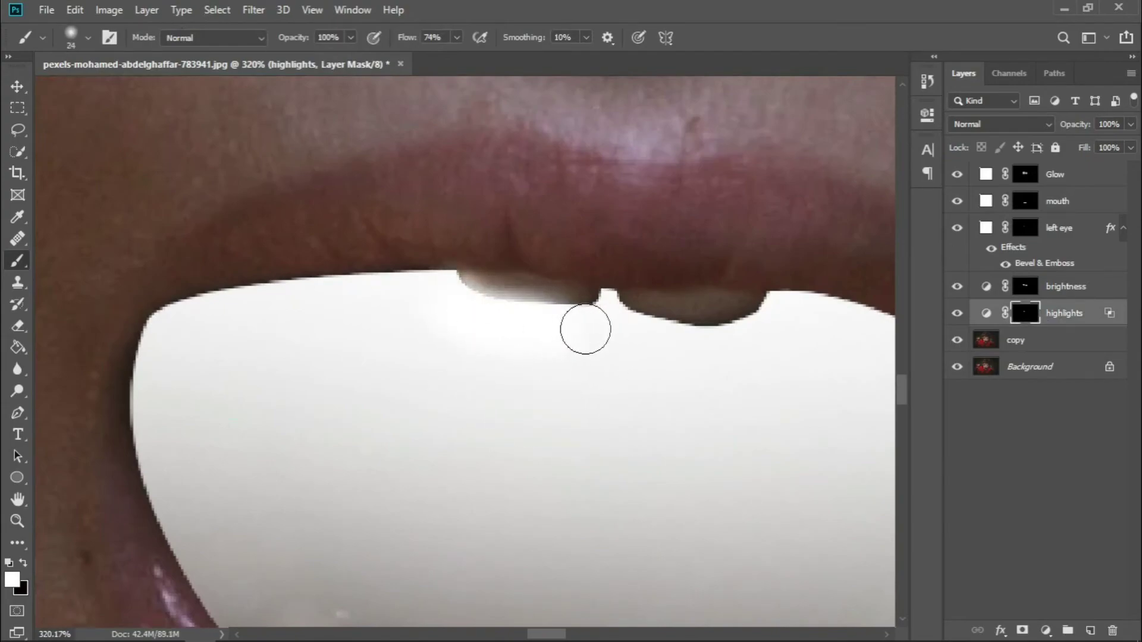
{"action": "scroll", "coordinate": [729, 362], "scroll_direction": "right", "scroll_amount": 1}
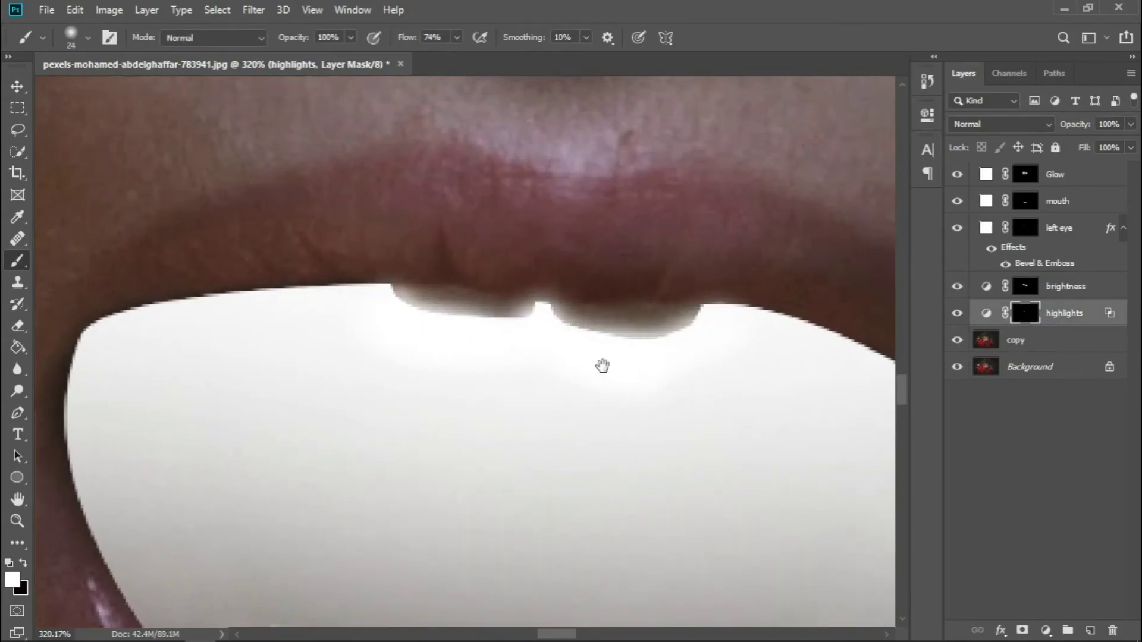
{"action": "scroll", "coordinate": [605, 365], "scroll_direction": "right", "scroll_amount": 3}
{"action": "mouse_move", "coordinate": [657, 339]}
{"action": "left_mouse_down"}
{"action": "mouse_move", "coordinate": [534, 272]}
{"action": "mouse_move", "coordinate": [712, 376]}
{"action": "left_mouse_up"}
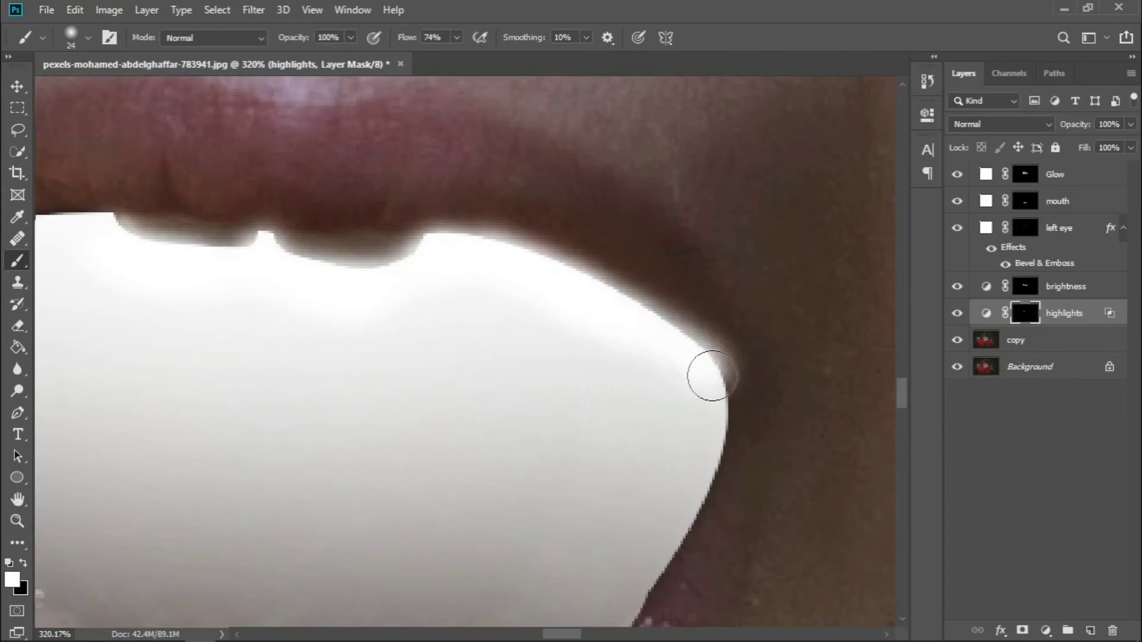
{"action": "scroll", "coordinate": [606, 300], "scroll_direction": "left", "scroll_amount": 5}
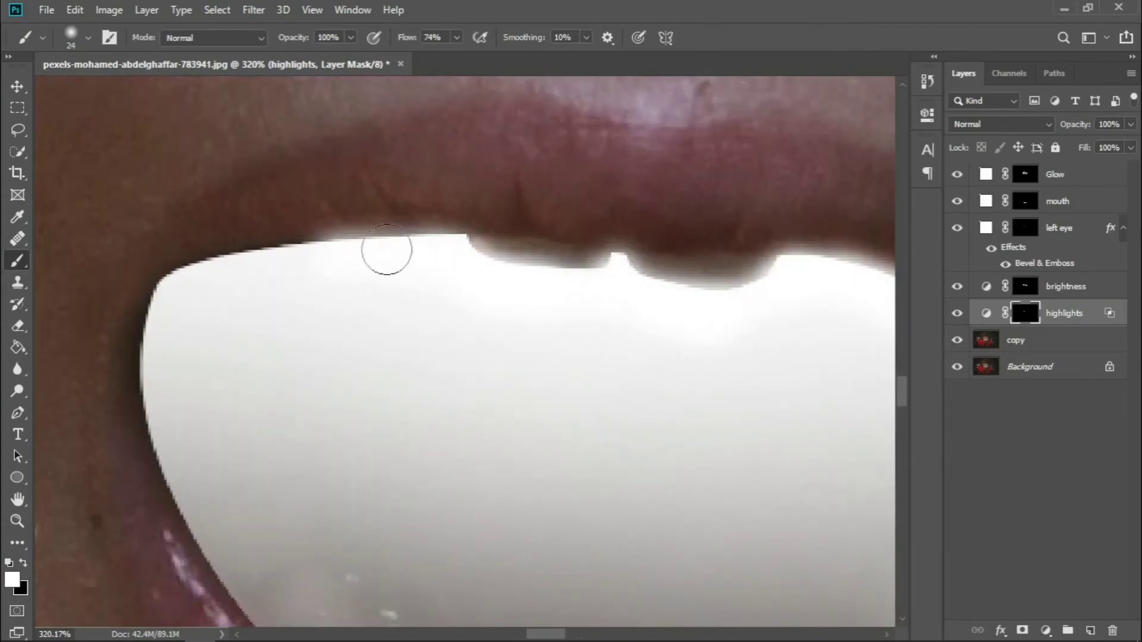
{"action": "left_click_drag", "start_coordinate": [386, 250], "coordinate": [168, 306]}
Add glow along the tooth's left edge and mask out stray glow on the upper and left edges.
{"action": "key", "text": "x"}
{"action": "scroll", "coordinate": [360, 187], "scroll_direction": "left", "scroll_amount": 1}
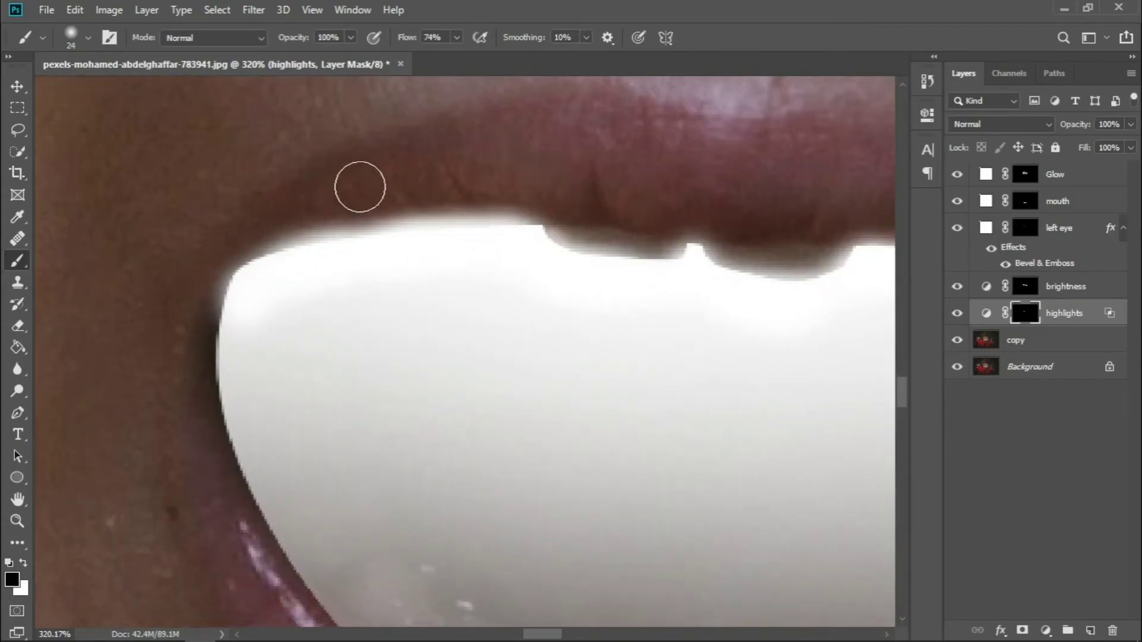
{"action": "scroll", "coordinate": [417, 276], "scroll_direction": "down", "scroll_amount": 5}
{"action": "scroll", "coordinate": [443, 298], "scroll_direction": "up", "scroll_amount": 4}
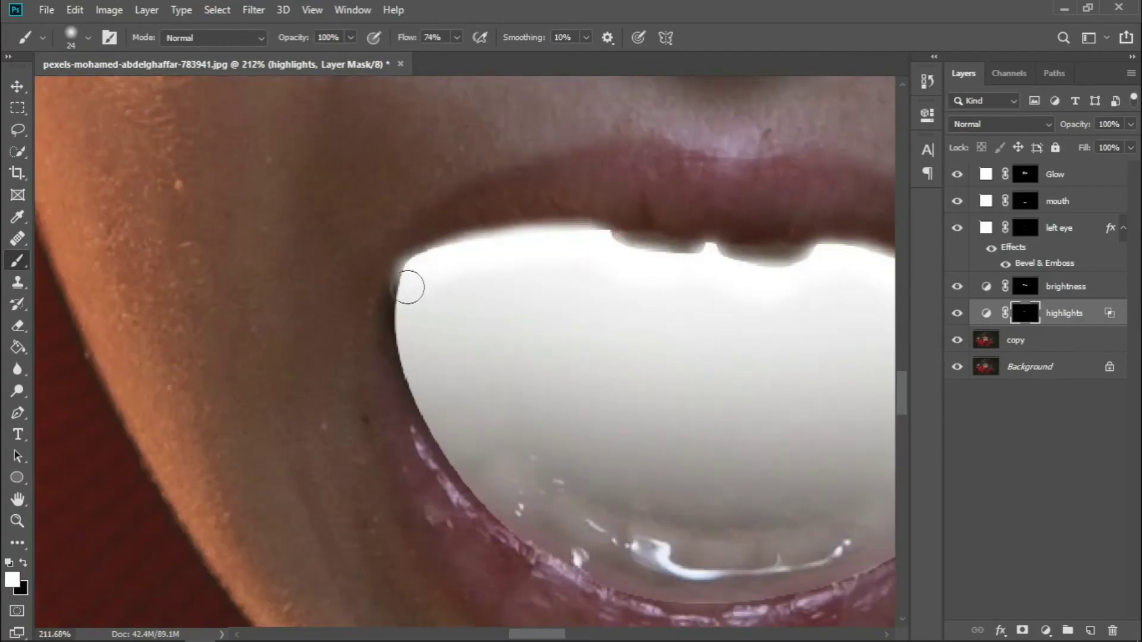
{"action": "scroll", "coordinate": [452, 342], "scroll_direction": "up", "scroll_amount": 1}
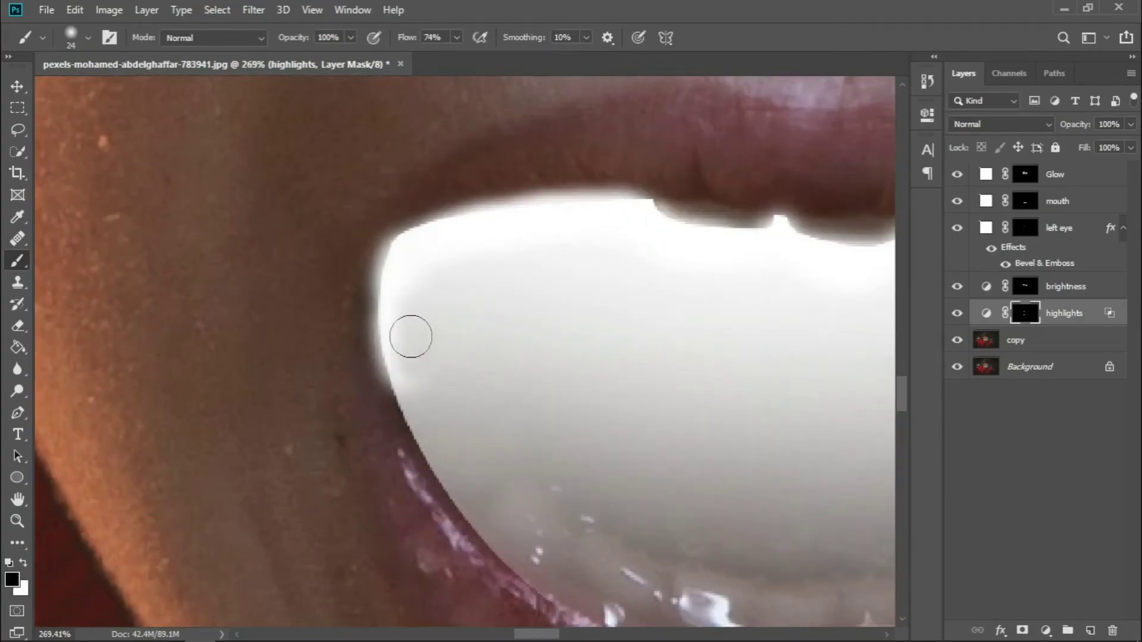
{"action": "key", "text": "x"}
{"action": "scroll", "coordinate": [447, 382], "scroll_direction": "down", "scroll_amount": 1}
{"action": "left_click_drag", "start_coordinate": [356, 324], "coordinate": [395, 409]}
{"action": "scroll", "coordinate": [381, 357], "scroll_direction": "down", "scroll_amount": 1}
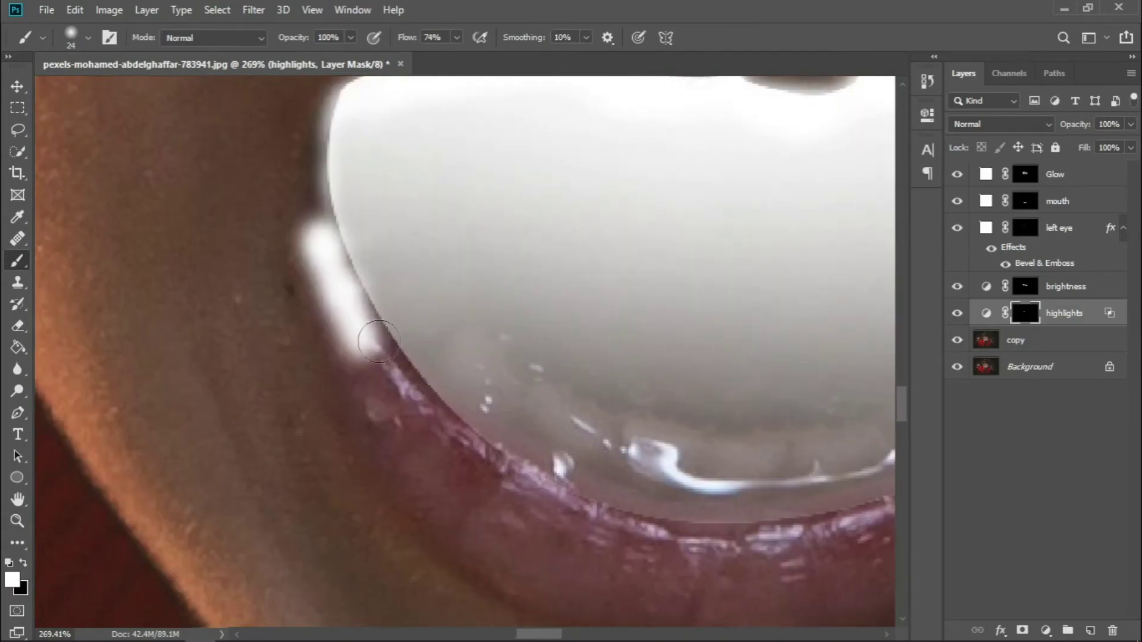
{"action": "key", "text": "x"}
{"action": "left_click_drag", "start_coordinate": [355, 308], "coordinate": [306, 326]}
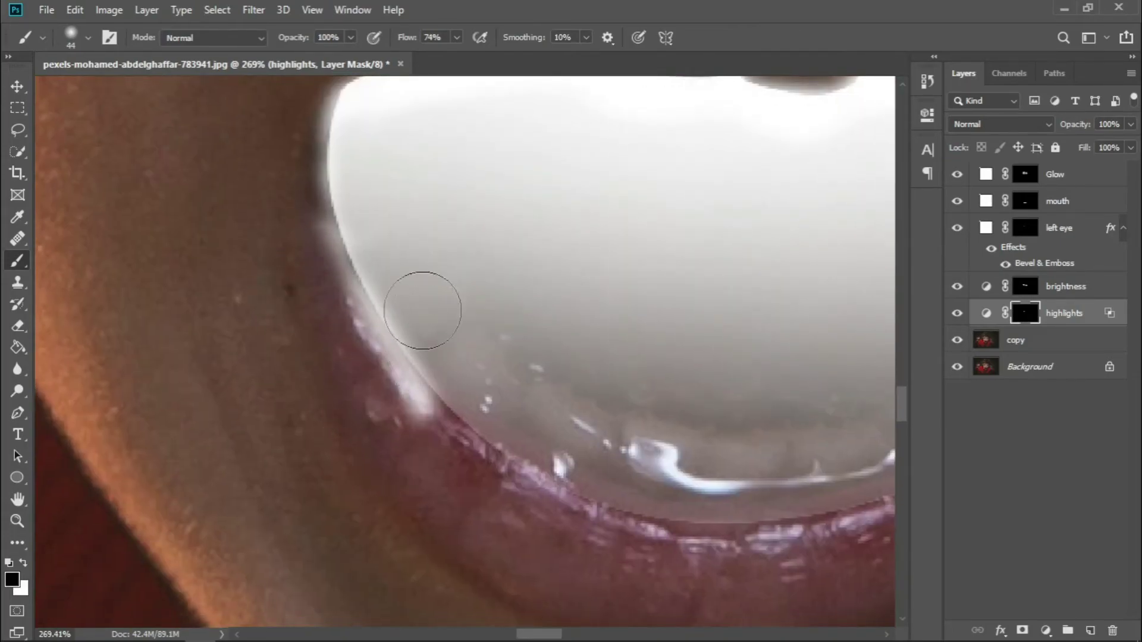
{"action": "left_click_drag", "start_coordinate": [416, 276], "coordinate": [392, 201]}
With a smaller white brush, paint glow along the tooth's lower-left, lower and right edges.
{"action": "key", "text": "bracketleft"}
{"action": "key", "text": "x"}
{"action": "left_click_drag", "start_coordinate": [408, 349], "coordinate": [527, 403]}
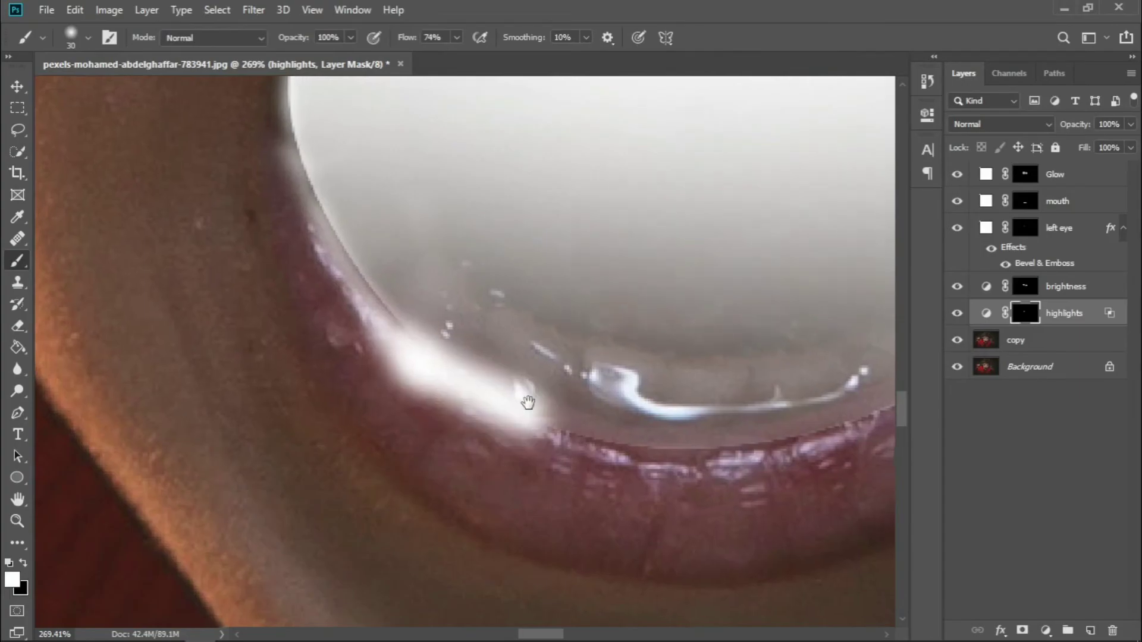
{"action": "scroll", "coordinate": [523, 413], "scroll_direction": "right", "scroll_amount": 1}
{"action": "scroll", "coordinate": [586, 344], "scroll_direction": "right", "scroll_amount": 3}
{"action": "left_click_drag", "start_coordinate": [256, 470], "coordinate": [581, 339]}
{"action": "scroll", "coordinate": [581, 339], "scroll_direction": "up", "scroll_amount": 1}
{"action": "left_click_drag", "start_coordinate": [618, 303], "coordinate": [553, 401]}
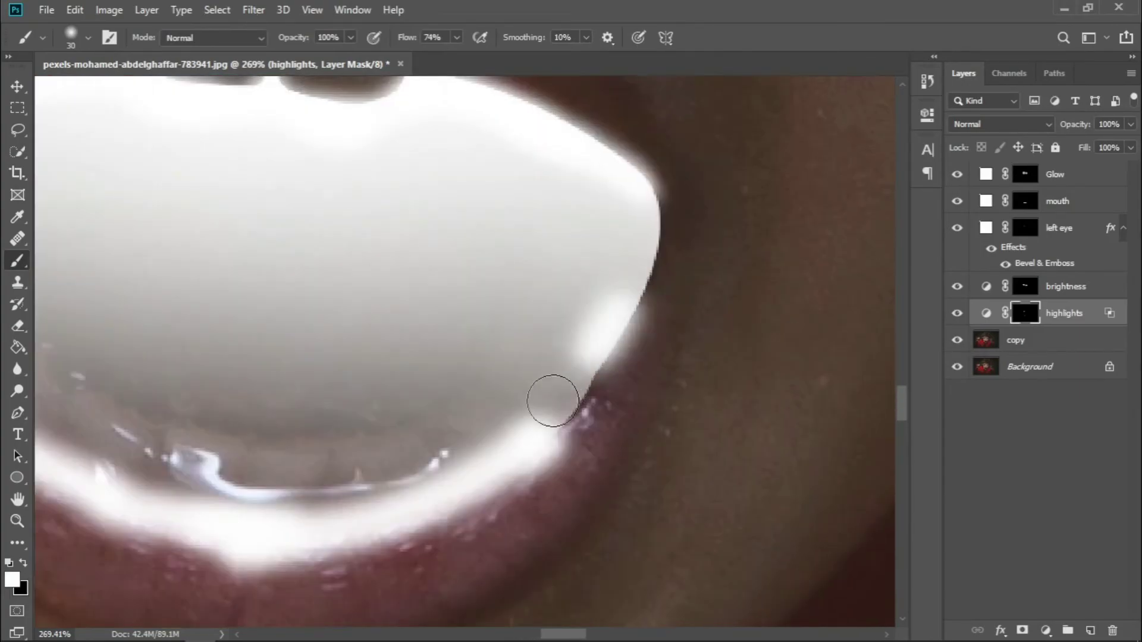
{"action": "scroll", "coordinate": [571, 382], "scroll_direction": "up", "scroll_amount": 1}
Paint black to remove excess glow on the tooth's right edge and dim lower-edge highlights.
{"action": "key", "text": "x"}
{"action": "key", "text": "bracketleft"}
{"action": "scroll", "coordinate": [665, 296], "scroll_direction": "down", "scroll_amount": 1}
{"action": "scroll", "coordinate": [666, 296], "scroll_direction": "left", "scroll_amount": 1}
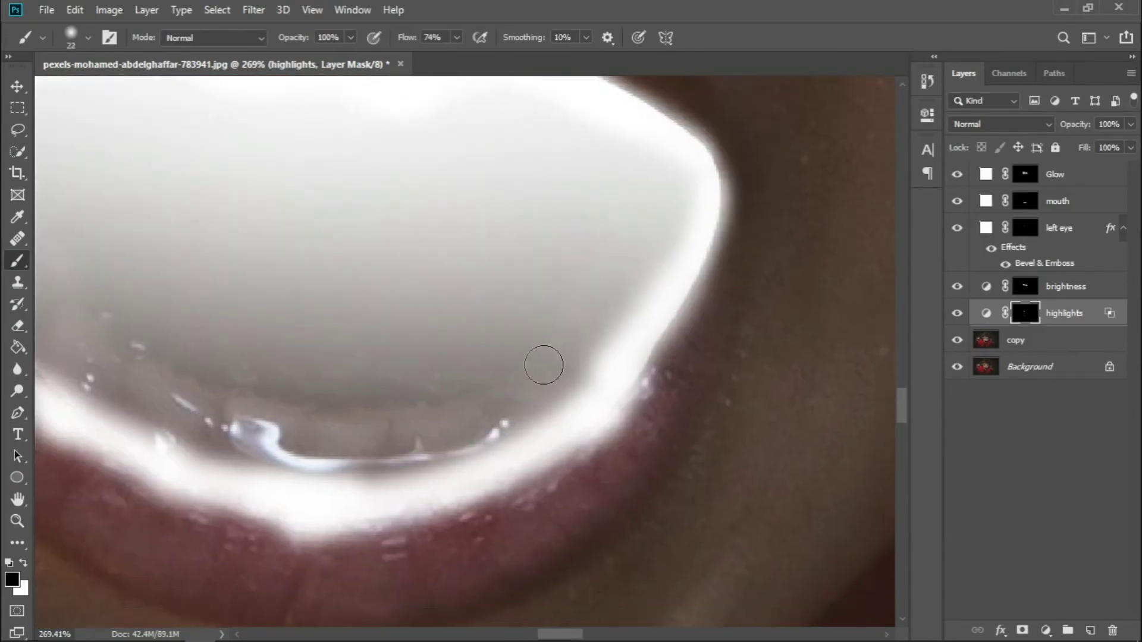
{"action": "key", "text": "bracketright"}
{"action": "key", "text": "bracketright"}
{"action": "key", "text": "bracketright"}
{"action": "left_click_drag", "start_coordinate": [630, 250], "coordinate": [497, 408]}
{"action": "scroll", "coordinate": [394, 438], "scroll_direction": "left", "scroll_amount": 2}
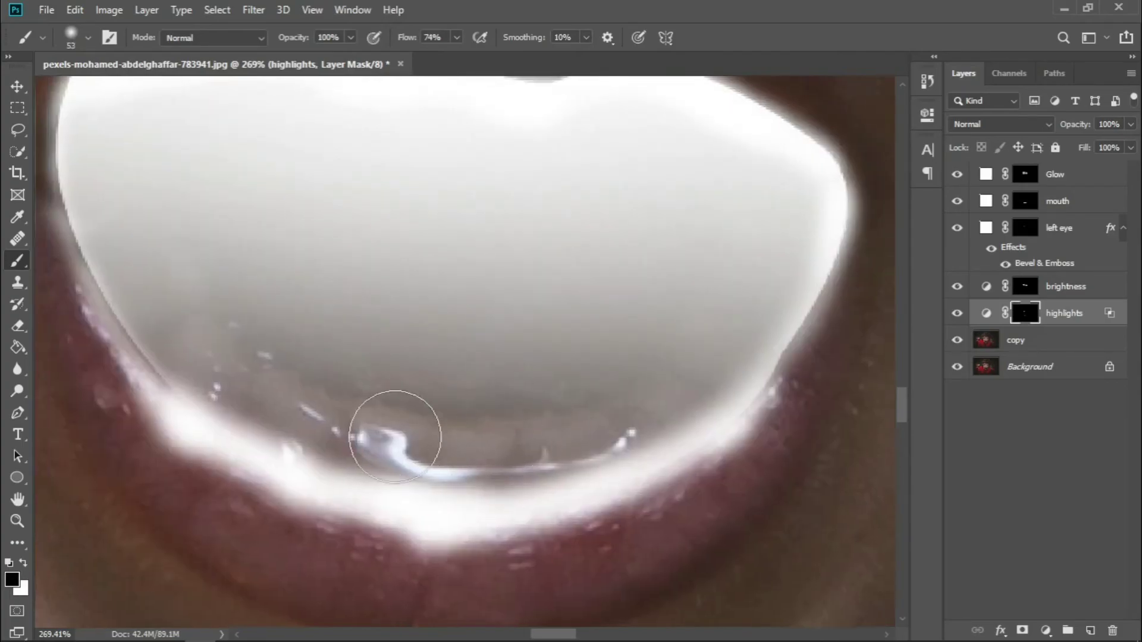
{"action": "scroll", "coordinate": [394, 437], "scroll_direction": "left", "scroll_amount": 2}
{"action": "left_click_drag", "start_coordinate": [421, 370], "coordinate": [408, 420]}
{"action": "scroll", "coordinate": [561, 472], "scroll_direction": "right", "scroll_amount": 2}
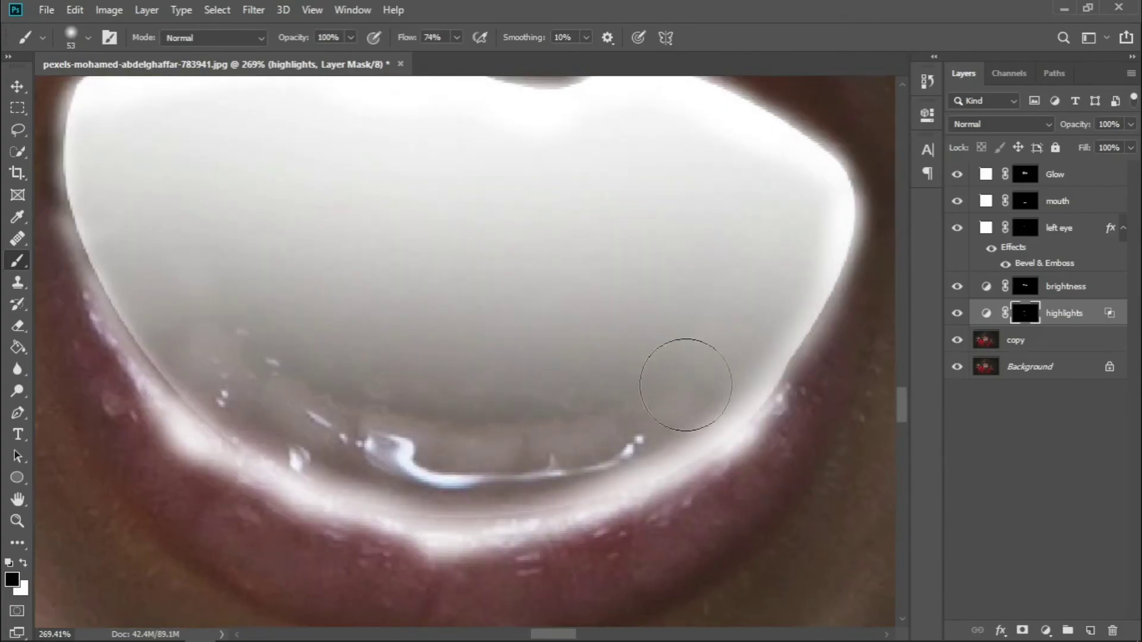
{"action": "scroll", "coordinate": [686, 385], "scroll_direction": "down", "scroll_amount": 2}
{"action": "scroll", "coordinate": [268, 446], "scroll_direction": "right", "scroll_amount": 2}
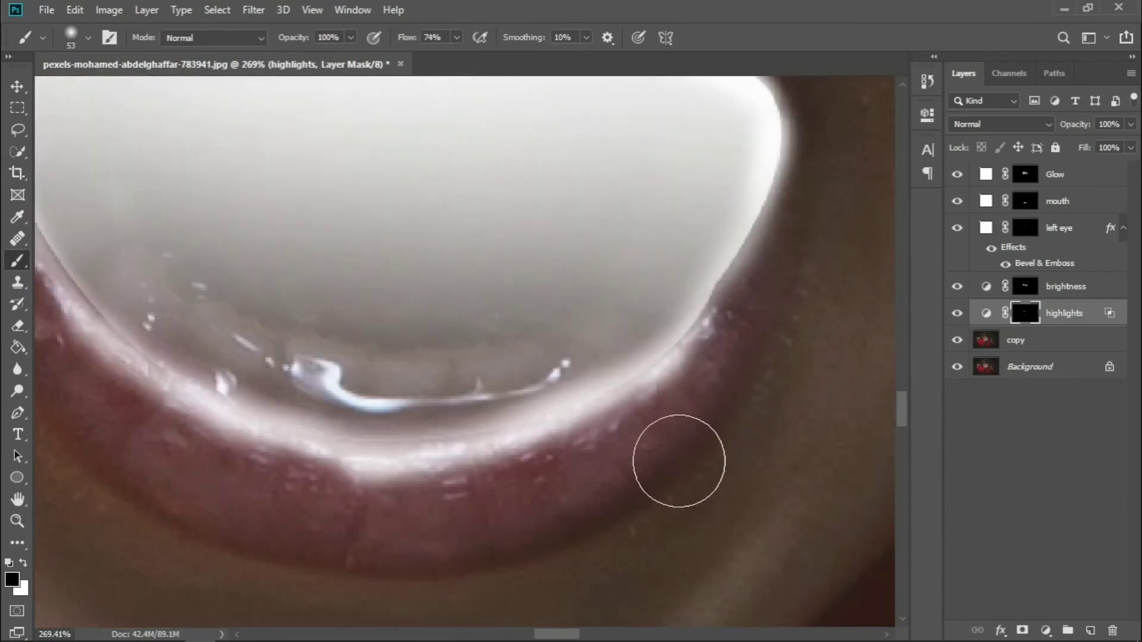
{"action": "scroll", "coordinate": [497, 404], "scroll_direction": "down", "scroll_amount": 3}
{"action": "scroll", "coordinate": [352, 393], "scroll_direction": "up", "scroll_amount": 1}
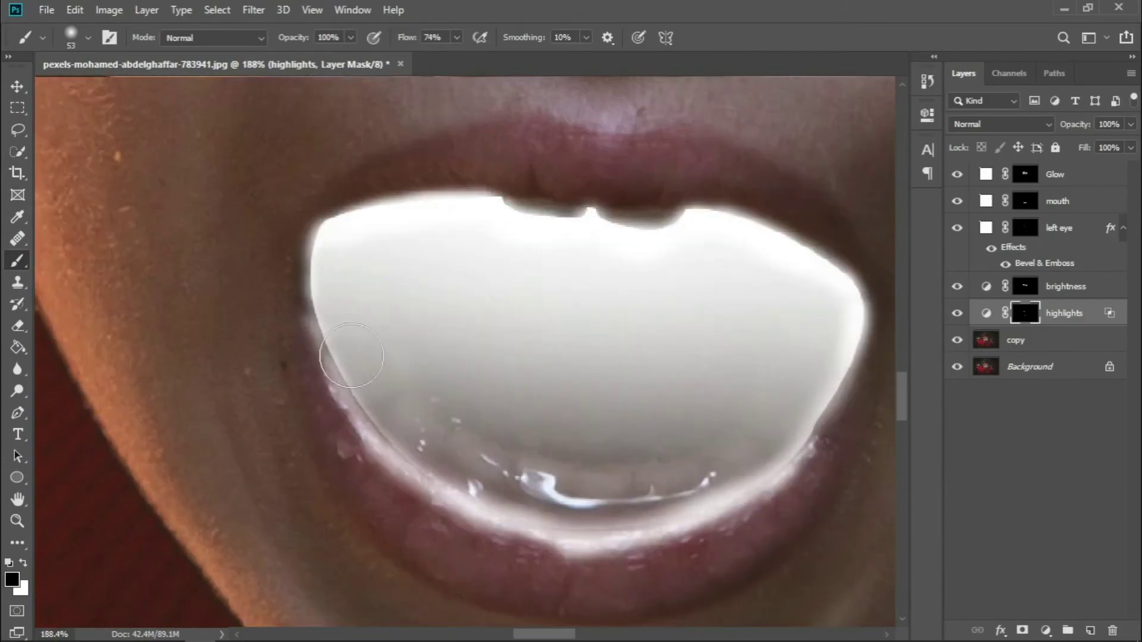
Mask out glow spilling onto the left lip, undoing stray white strokes along the tooth edge.
{"action": "key", "text": "bracketleft"}
{"action": "key", "text": "bracketleft"}
{"action": "key", "text": "bracketleft"}
{"action": "scroll", "coordinate": [301, 331], "scroll_direction": "up", "scroll_amount": 2}
{"action": "key", "text": "x"}
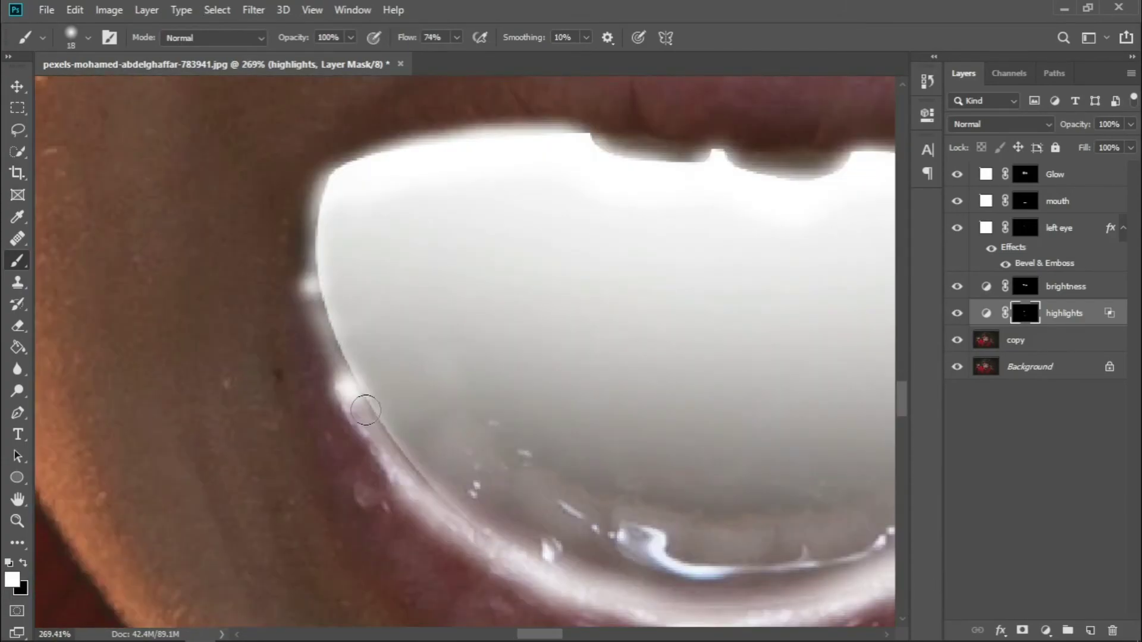
{"action": "left_click_drag", "start_coordinate": [366, 410], "coordinate": [328, 369]}
{"action": "key", "text": "ctrl+z"}
{"action": "key", "text": "bracketright"}
{"action": "key", "text": "bracketright"}
{"action": "key", "text": "bracketright"}
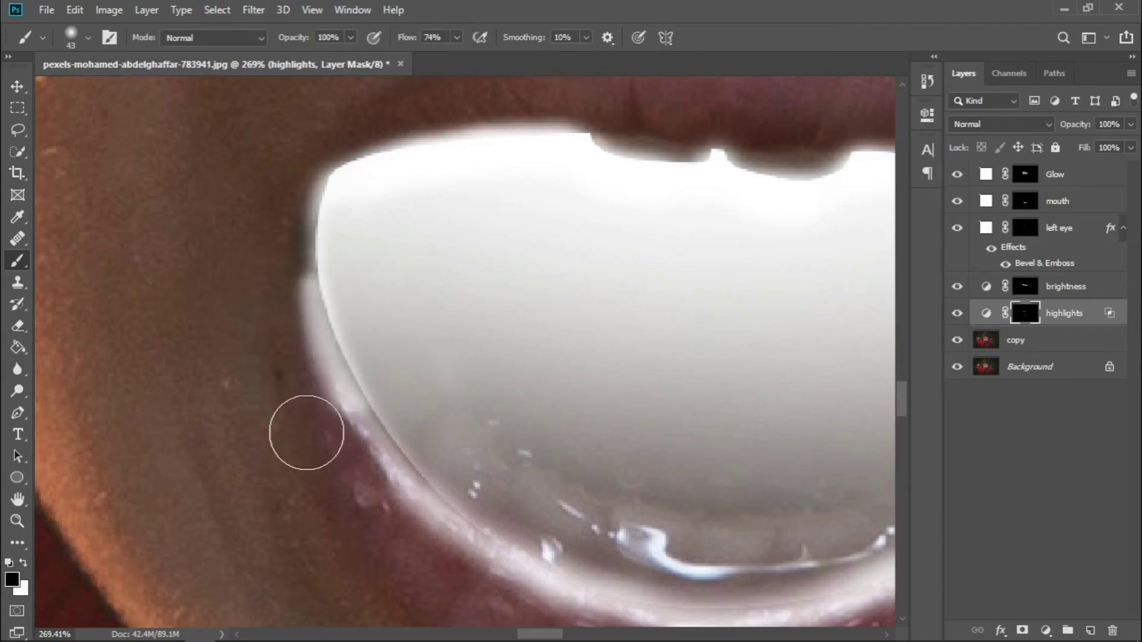
{"action": "scroll", "coordinate": [357, 386], "scroll_direction": "down", "scroll_amount": 1}
{"action": "key", "text": "x"}
{"action": "mouse_move", "coordinate": [403, 395]}
{"action": "left_mouse_down"}
{"action": "mouse_move", "coordinate": [398, 345]}
{"action": "mouse_move", "coordinate": [316, 461]}
{"action": "left_mouse_up"}
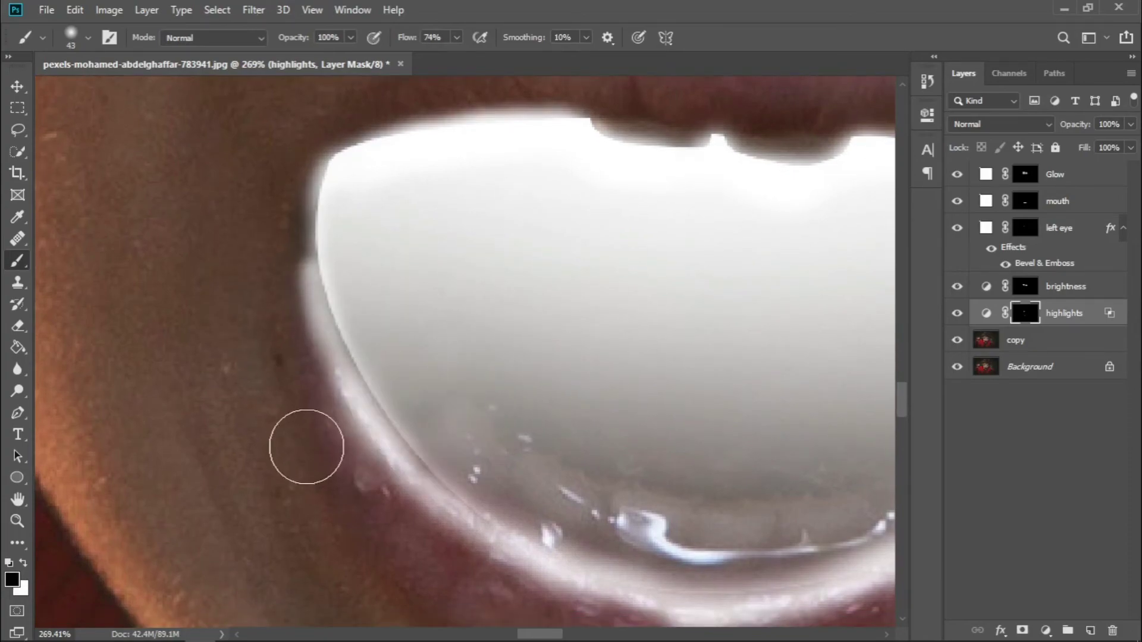
{"action": "key", "text": "x"}
{"action": "left_click_drag", "start_coordinate": [346, 236], "coordinate": [396, 217]}
{"action": "key", "text": "ctrl+z"}
{"action": "key", "text": "x"}
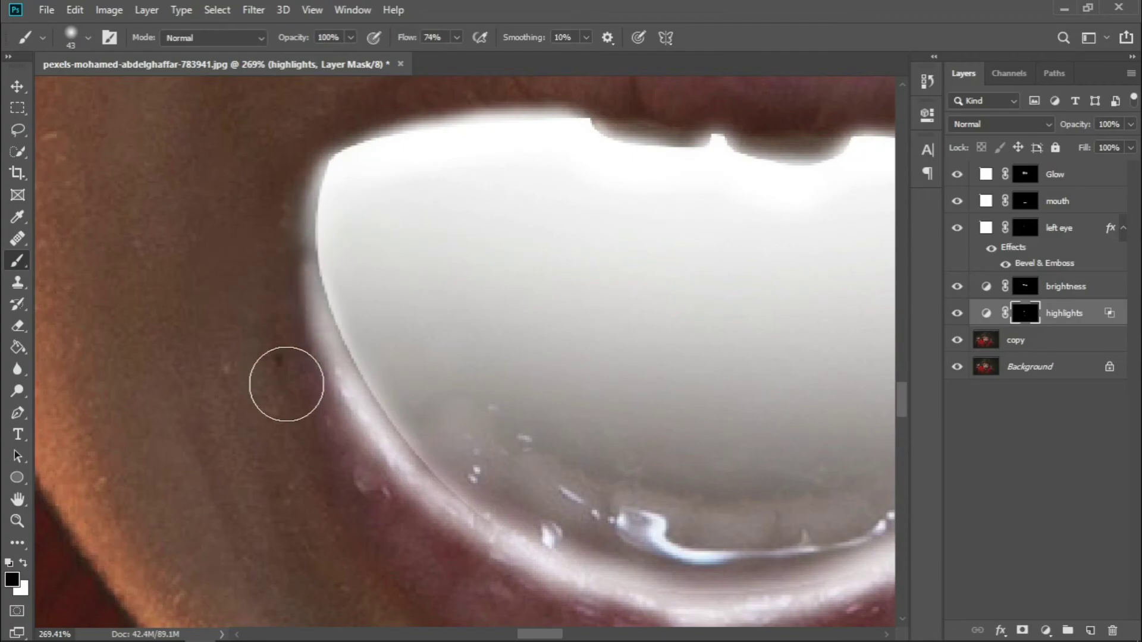
Brighten the lower teeth area with a much larger white brush on the brightness mask.
{"action": "scroll", "coordinate": [370, 336], "scroll_direction": "down", "scroll_amount": 3}
{"action": "scroll", "coordinate": [530, 509], "scroll_direction": "down", "scroll_amount": 2}
{"action": "scroll", "coordinate": [579, 449], "scroll_direction": "up", "scroll_amount": 4}
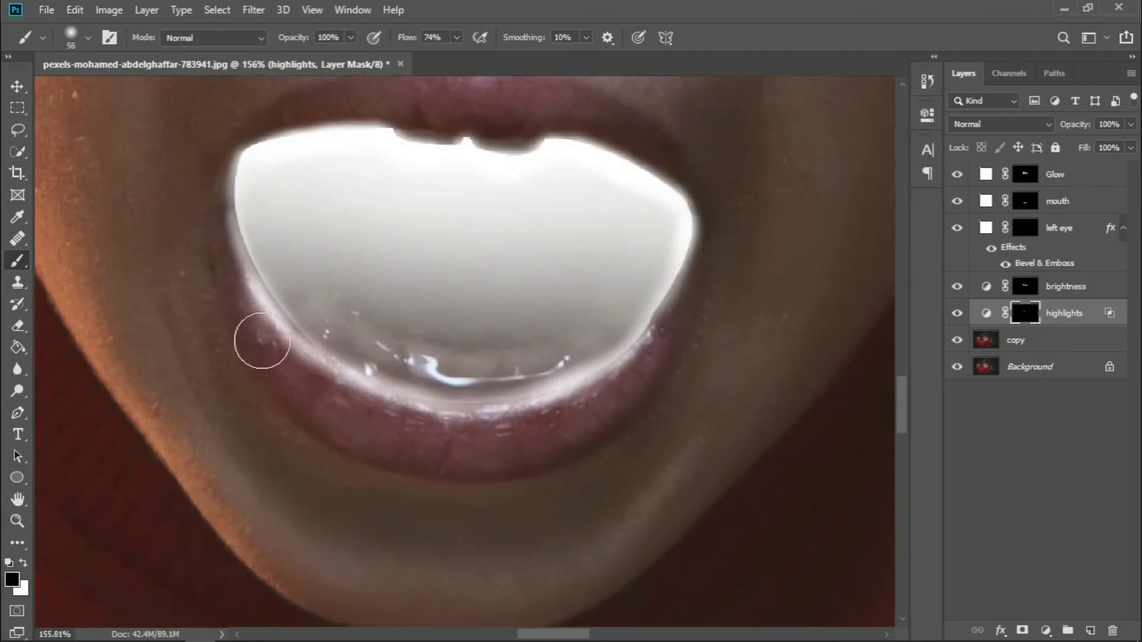
{"action": "scroll", "coordinate": [261, 341], "scroll_direction": "down", "scroll_amount": 1}
{"action": "scroll", "coordinate": [636, 339], "scroll_direction": "down", "scroll_amount": 1}
{"action": "key", "text": "alt+bracketright"}
{"action": "scroll", "coordinate": [540, 324], "scroll_direction": "up", "scroll_amount": 1}
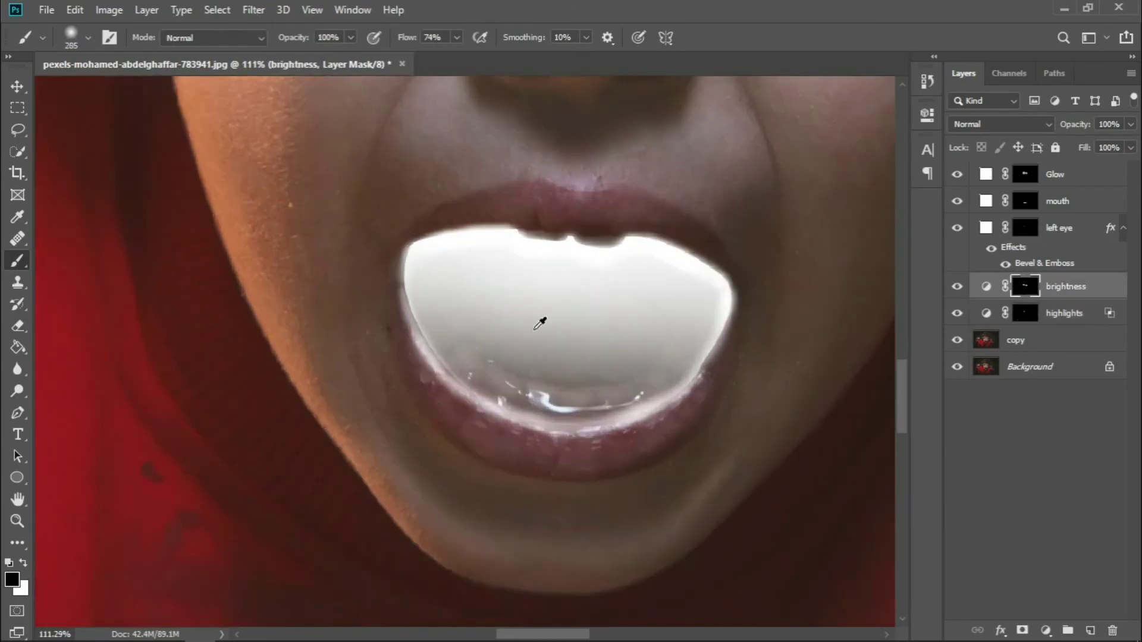
{"action": "key", "text": "x"}
{"action": "mouse_move", "coordinate": [509, 357]}
{"action": "left_mouse_down"}
{"action": "mouse_move", "coordinate": [604, 390]}
{"action": "mouse_move", "coordinate": [485, 403]}
{"action": "mouse_move", "coordinate": [685, 324]}
{"action": "mouse_move", "coordinate": [448, 280]}
{"action": "mouse_move", "coordinate": [441, 255]}
{"action": "mouse_move", "coordinate": [678, 278]}
{"action": "left_mouse_up"}
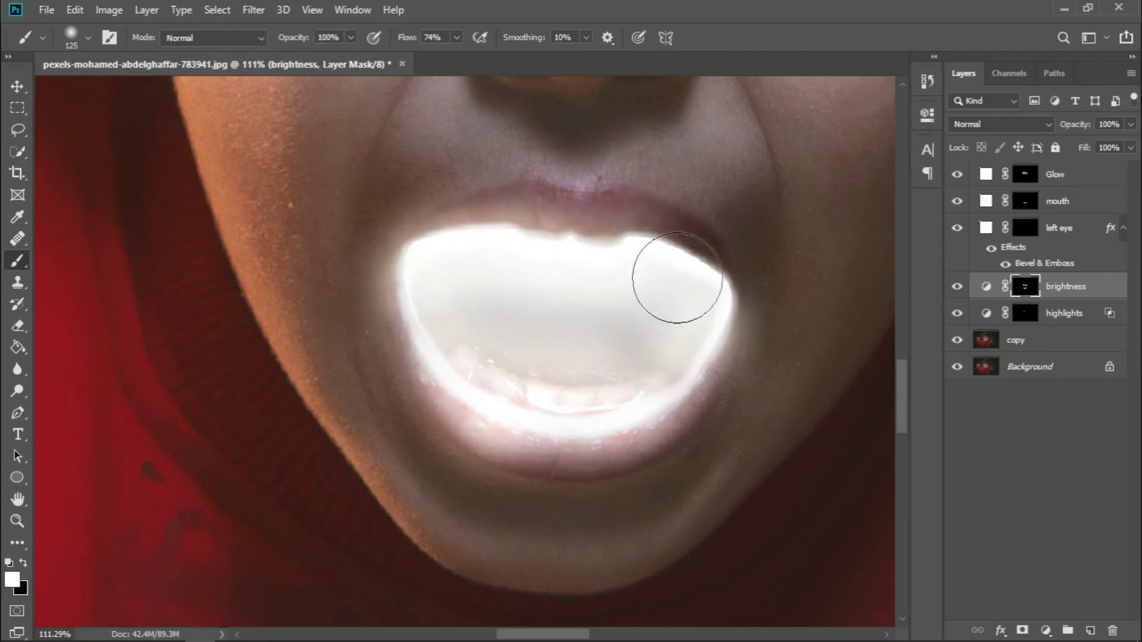
{"action": "scroll", "coordinate": [586, 319], "scroll_direction": "down", "scroll_amount": 5}
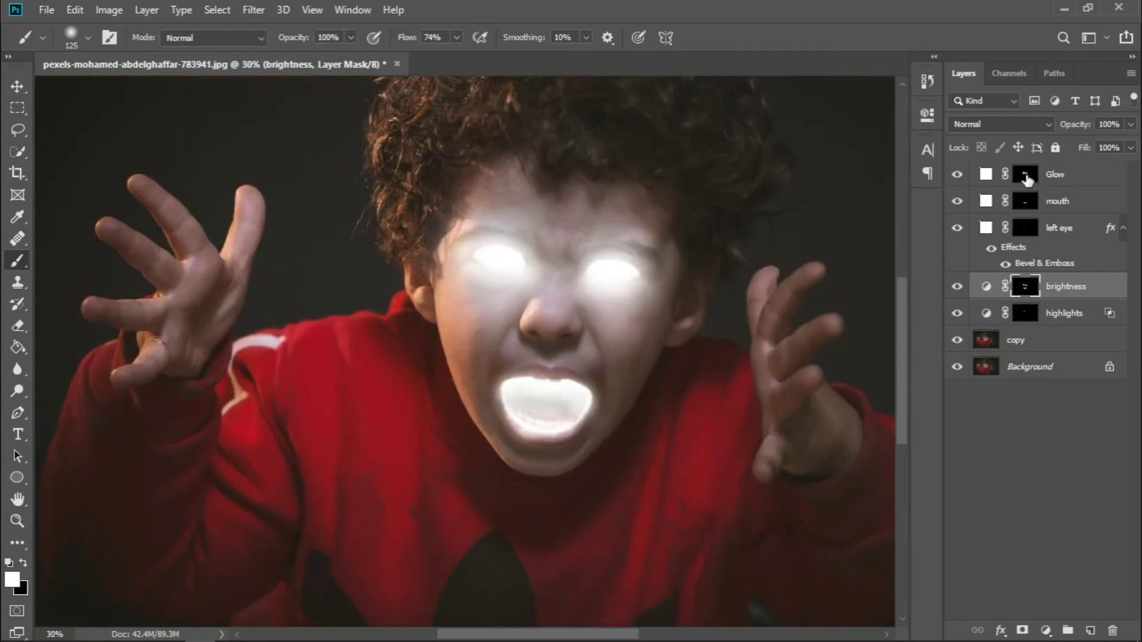
{"action": "left_click", "coordinate": [1025, 176]}
On the Glow layer mask, paint soft white glow over the mouth, chin and both eyes.
{"action": "left_click_drag", "start_coordinate": [539, 404], "coordinate": [570, 469]}
{"action": "scroll", "coordinate": [700, 504], "scroll_direction": "down", "scroll_amount": 3}
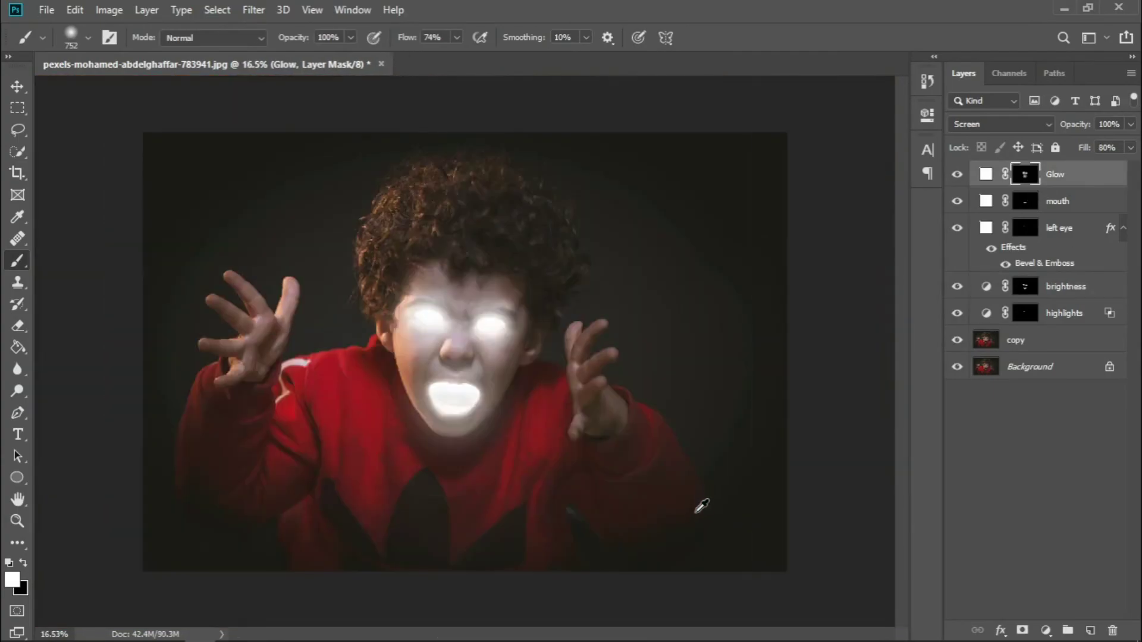
{"action": "scroll", "coordinate": [445, 461], "scroll_direction": "up", "scroll_amount": 3}
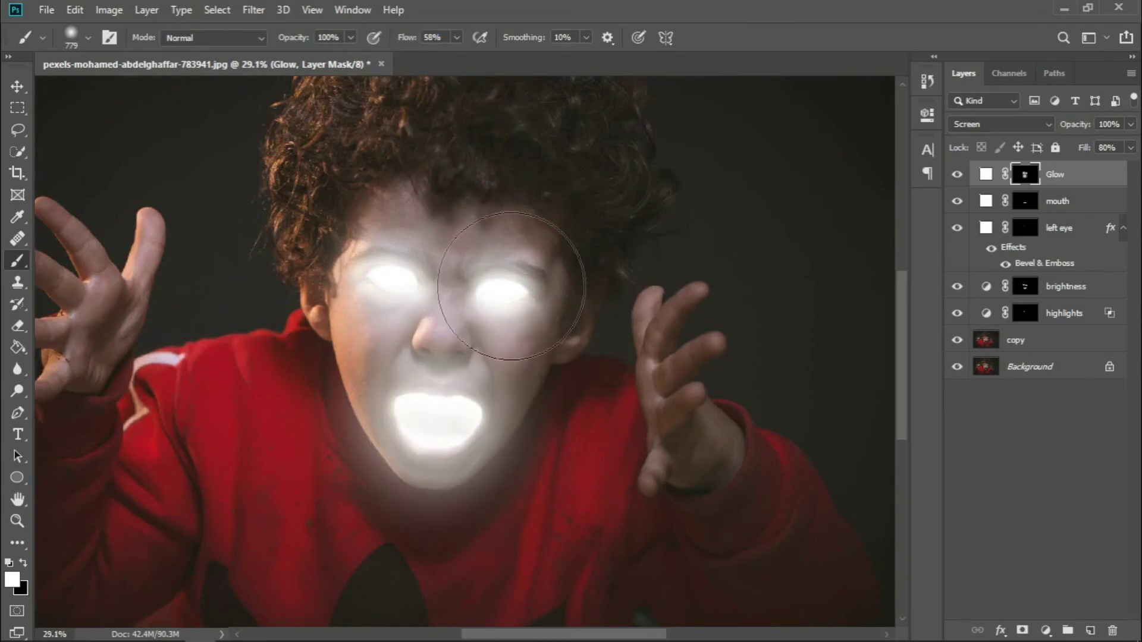
{"action": "left_click_drag", "start_coordinate": [505, 289], "coordinate": [370, 281]}
{"action": "scroll", "coordinate": [683, 255], "scroll_direction": "down", "scroll_amount": 3}
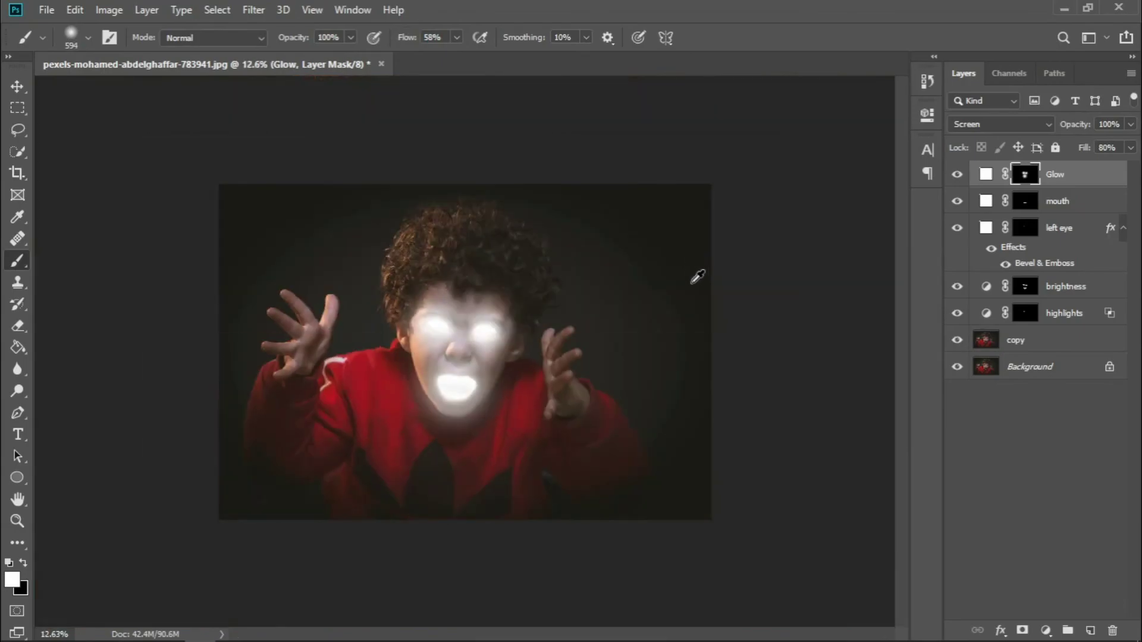
{"action": "scroll", "coordinate": [693, 275], "scroll_direction": "up", "scroll_amount": 2}
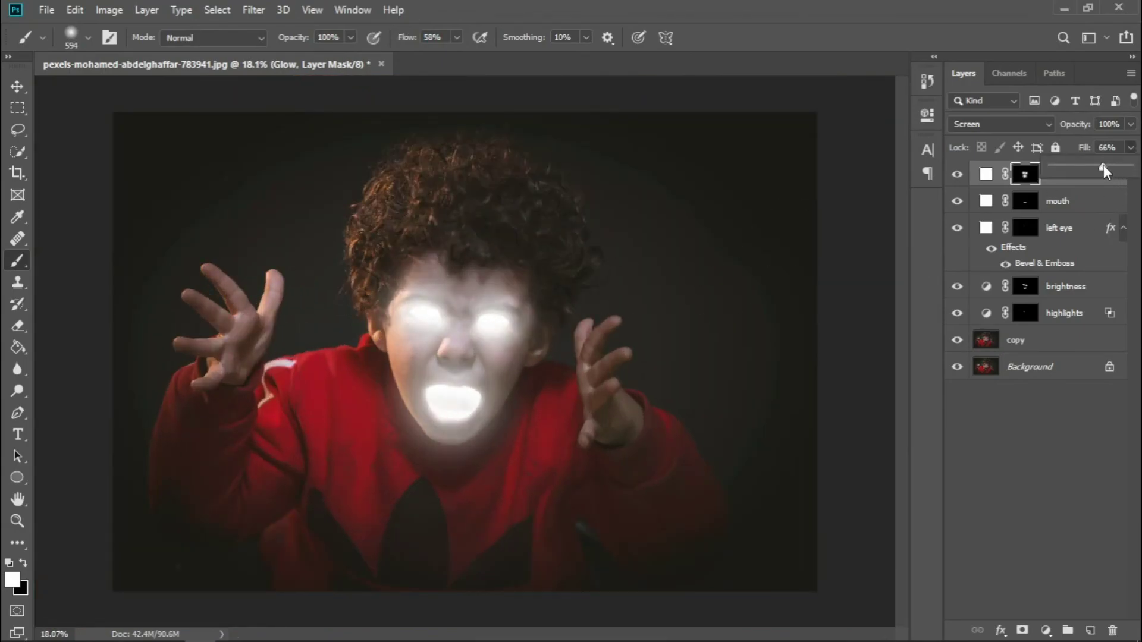
{"action": "scroll", "coordinate": [461, 320], "scroll_direction": "down", "scroll_amount": 2}
{"action": "scroll", "coordinate": [467, 446], "scroll_direction": "up", "scroll_amount": 4}
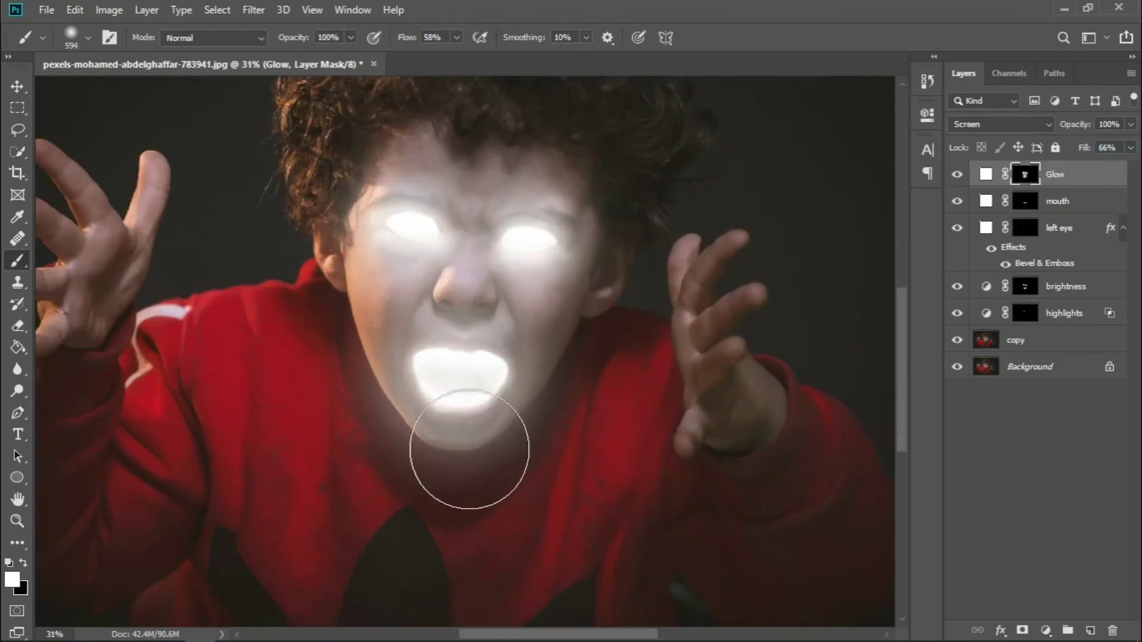
{"action": "scroll", "coordinate": [500, 428], "scroll_direction": "down", "scroll_amount": 2}
{"action": "scroll", "coordinate": [497, 433], "scroll_direction": "up", "scroll_amount": 3}
{"action": "scroll", "coordinate": [503, 327], "scroll_direction": "down", "scroll_amount": 2}
{"action": "scroll", "coordinate": [503, 333], "scroll_direction": "down", "scroll_amount": 2}
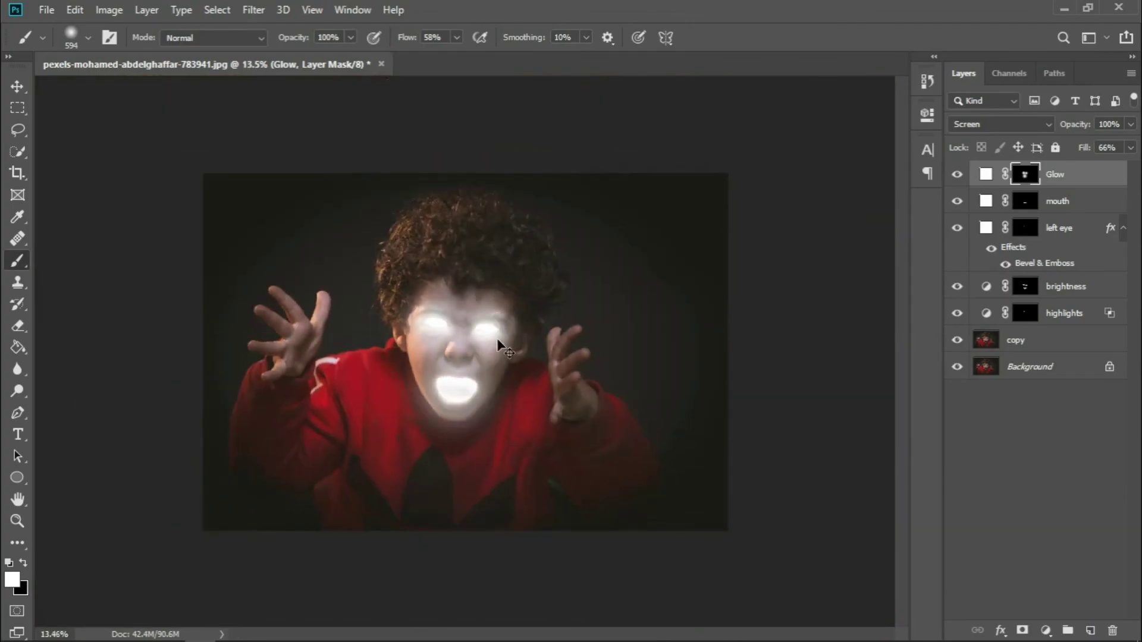